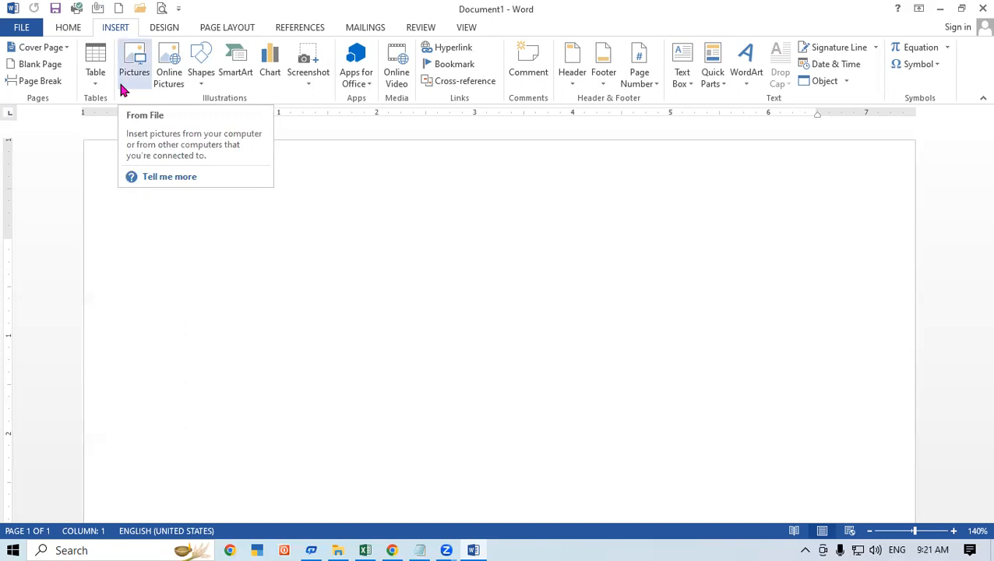
- Insert a Clustered Column chart into the blank document
{"action": "left_click", "coordinate": [121, 90]}
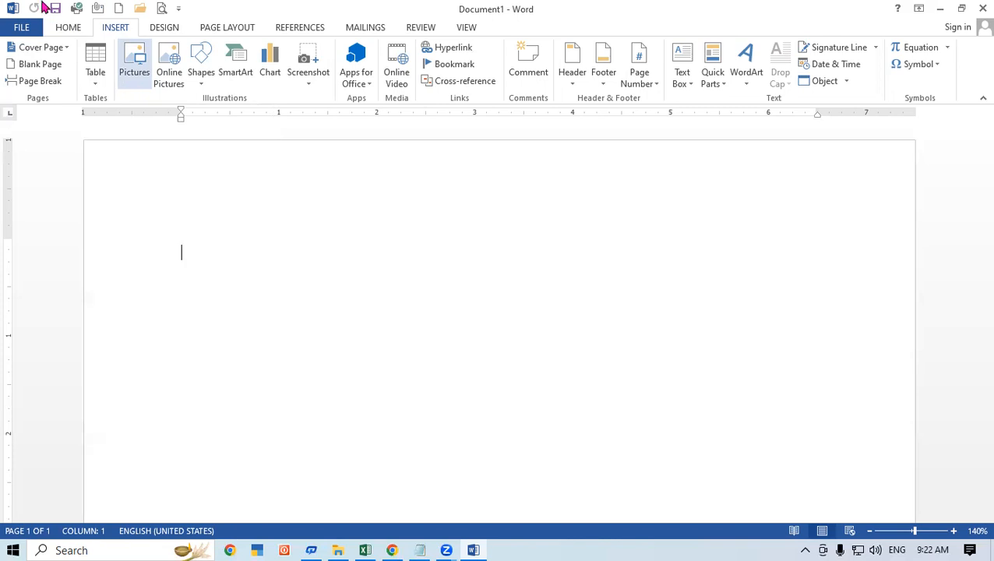
{"action": "left_click", "coordinate": [265, 63]}
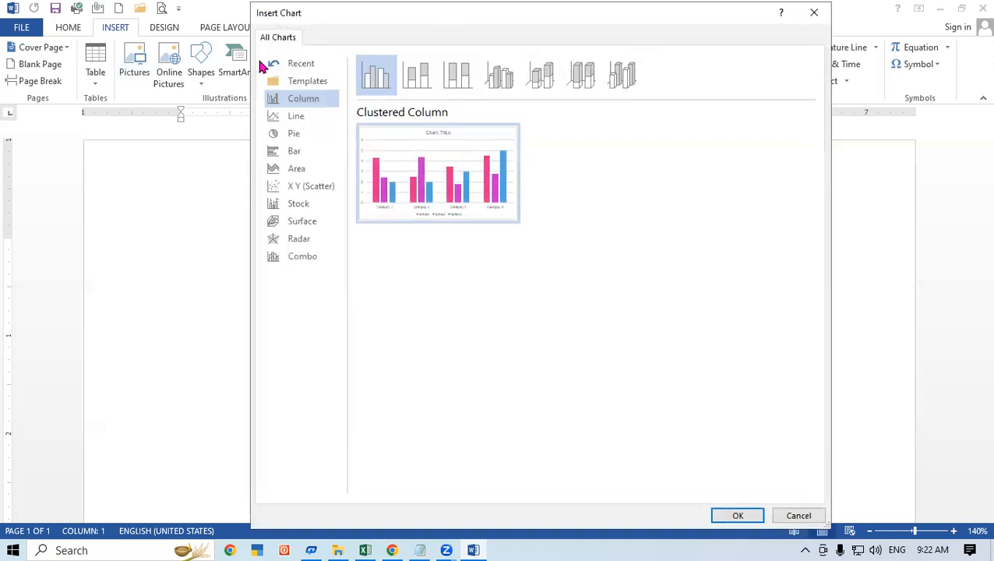
{"action": "left_click", "coordinate": [302, 118]}
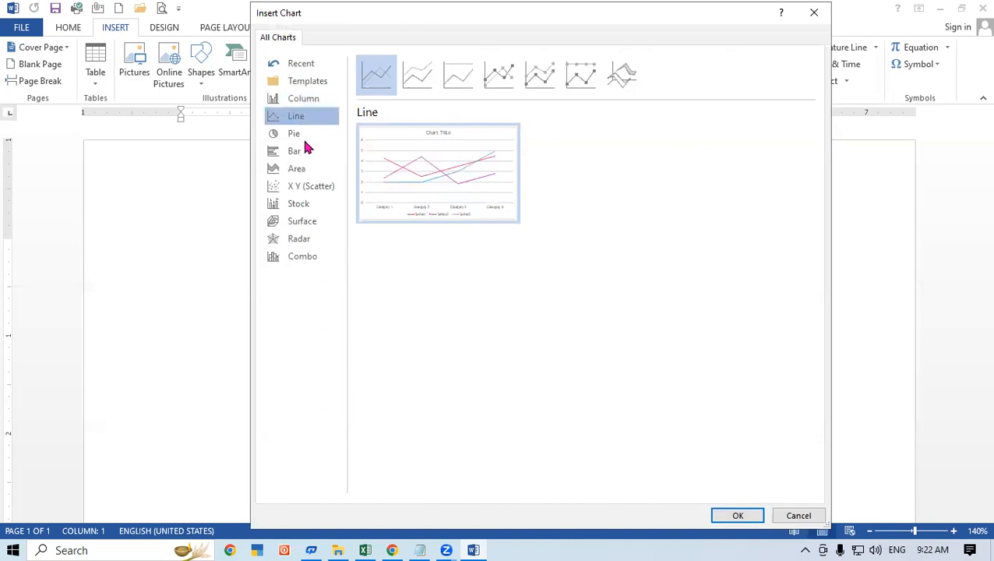
{"action": "key", "text": "Down"}
{"action": "left_click", "coordinate": [306, 168]}
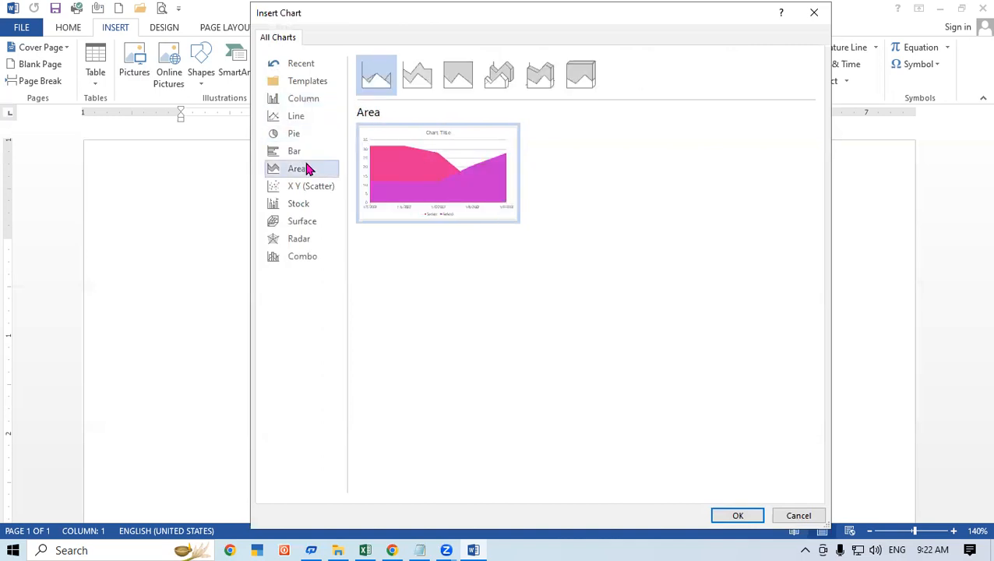
{"action": "left_click", "coordinate": [326, 100]}
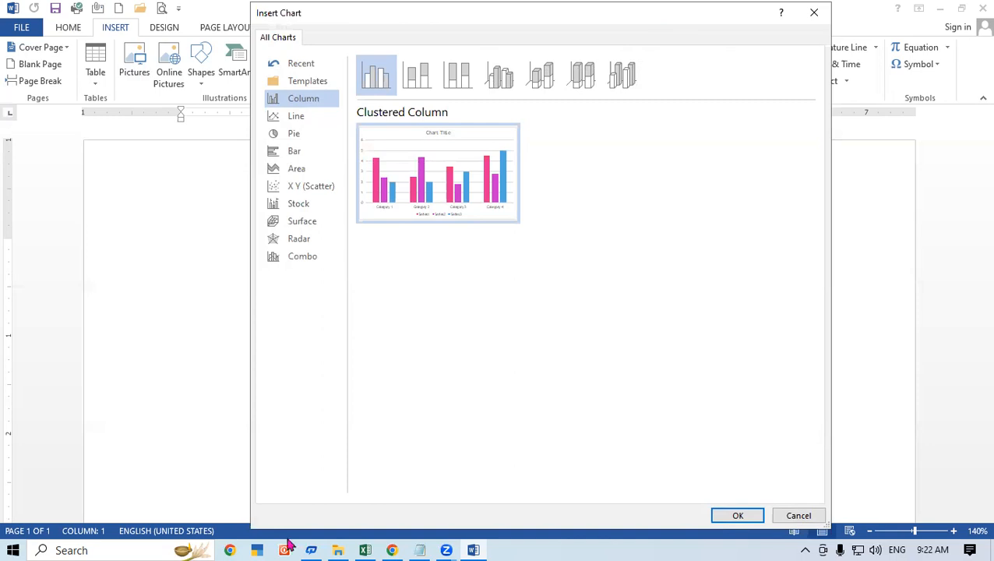
{"action": "left_click", "coordinate": [738, 517]}
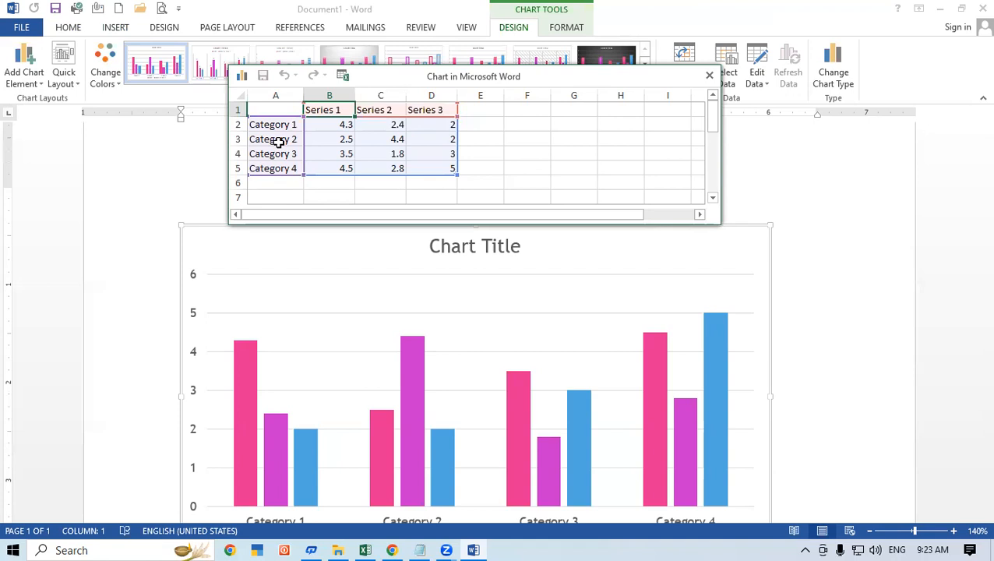
- Rename the four categories in the chart's data sheet as MEMORY, MOUSE, CPU and PENDRIVE
{"action": "left_click", "coordinate": [283, 128]}
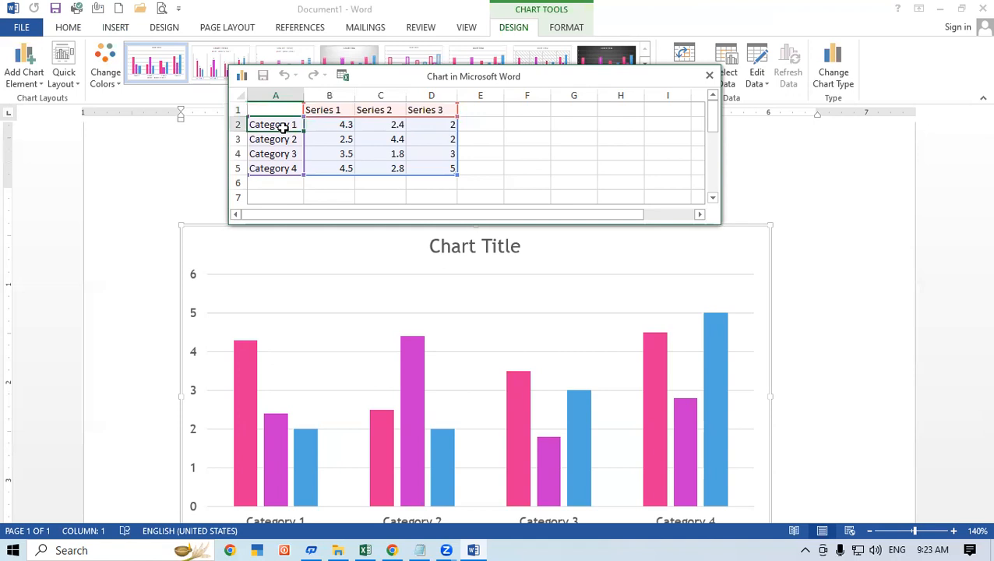
{"action": "double_click", "coordinate": [283, 128]}
{"action": "type", "text": "MEMORY"}
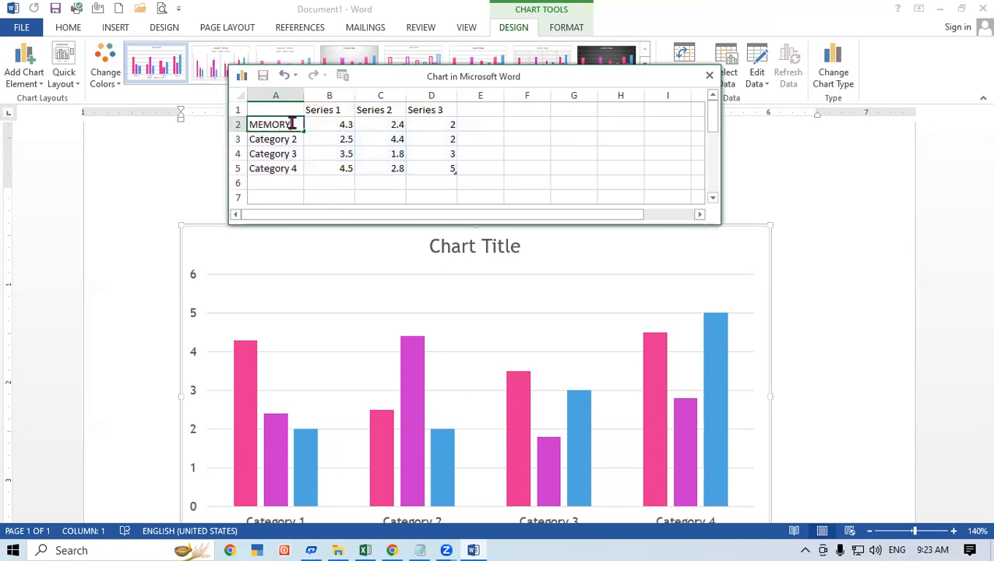
{"action": "left_click", "coordinate": [274, 140]}
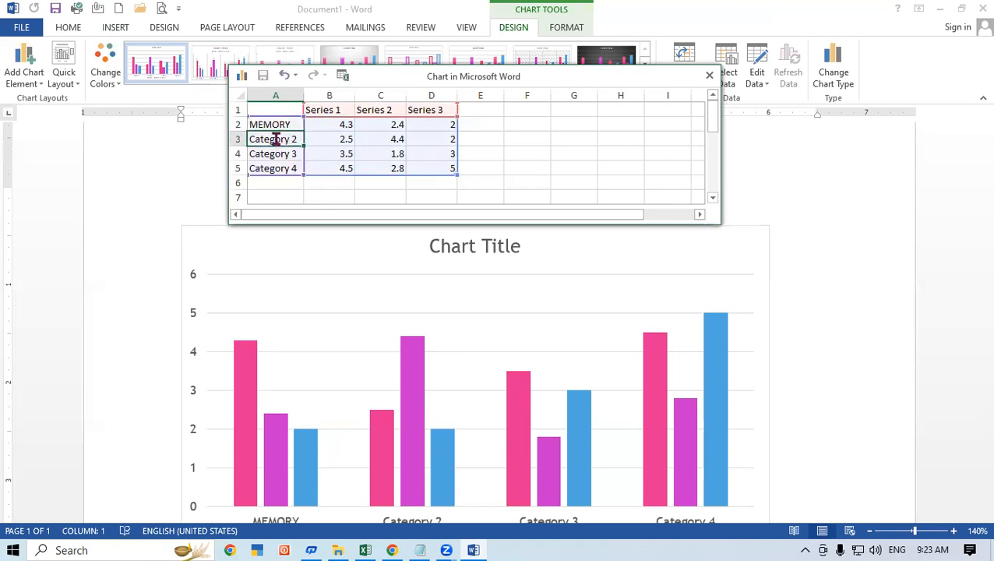
{"action": "type", "text": "MOUSE"}
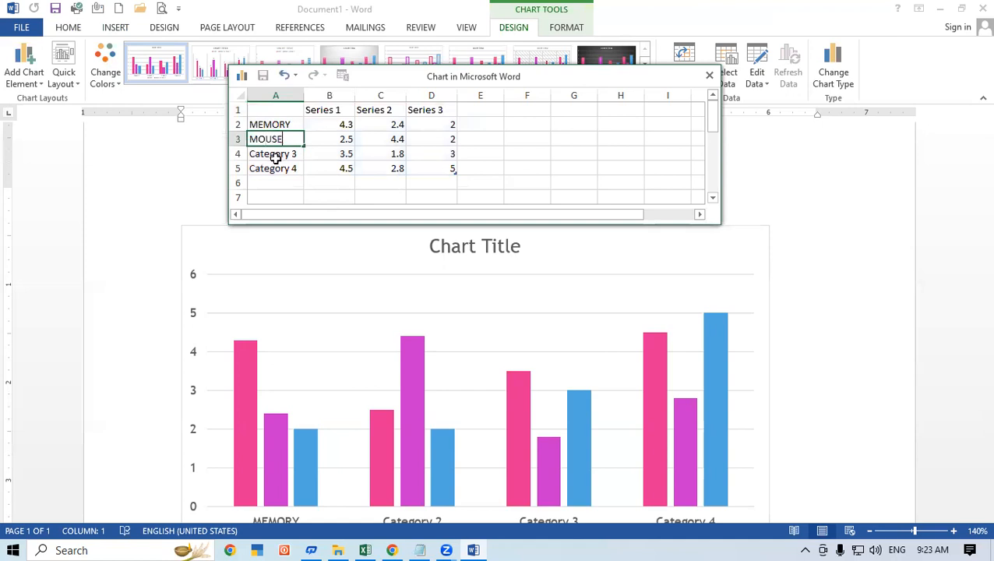
{"action": "key", "text": "Return"}
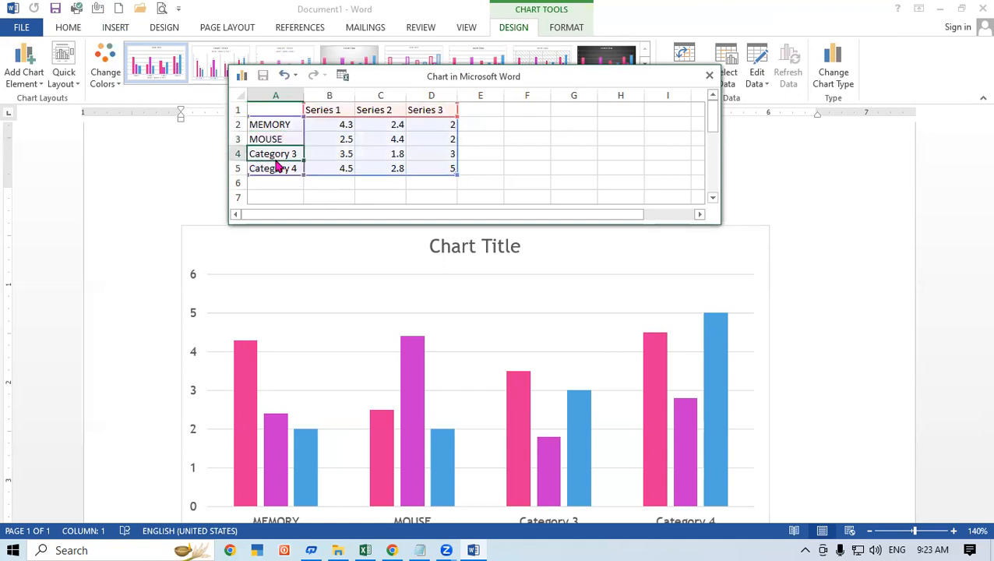
{"action": "type", "text": "CPU"}
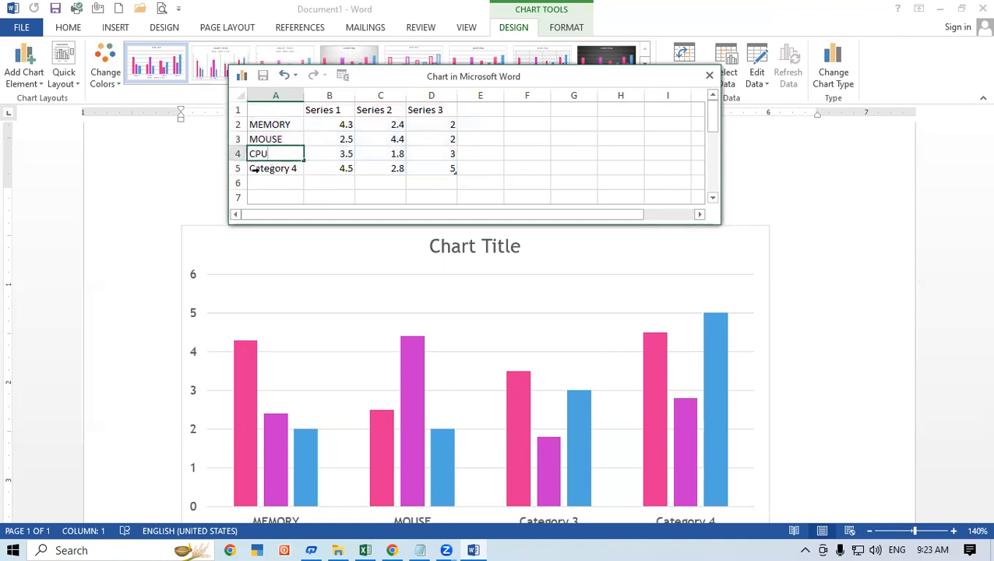
{"action": "left_click", "coordinate": [260, 174]}
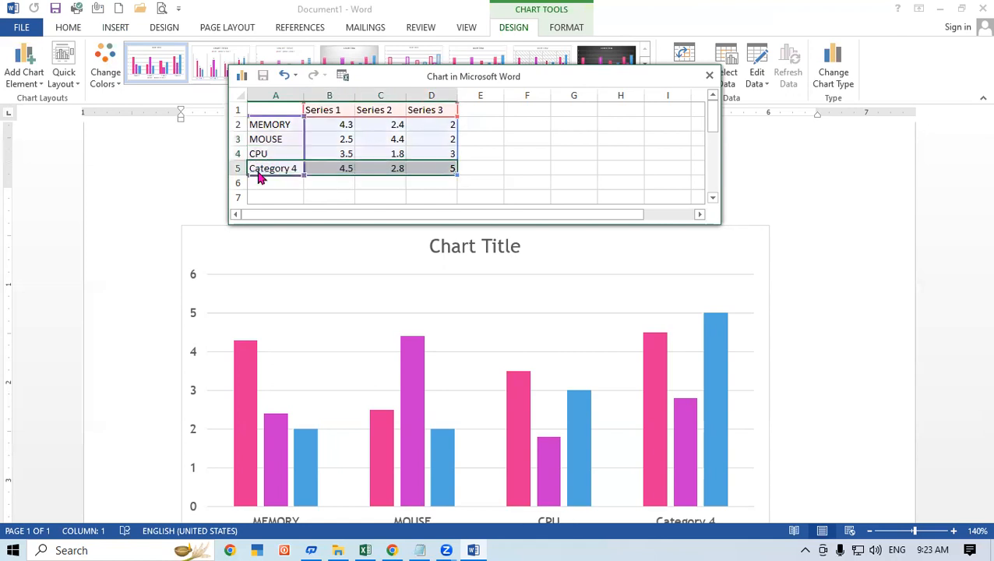
{"action": "type", "text": "PEND"}
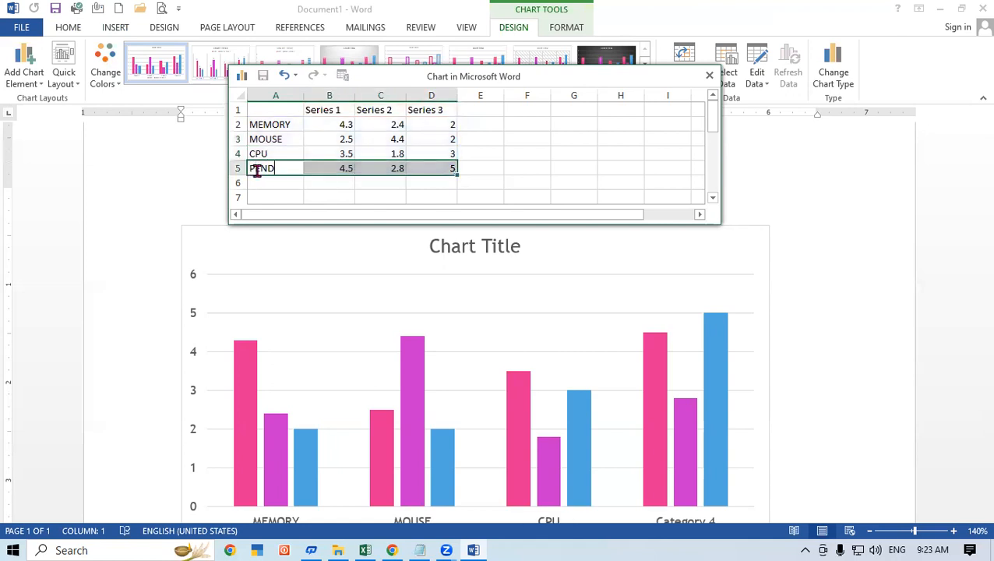
{"action": "type", "text": "RIVE"}
- Rename the three series headings in the chart's data sheet as PADRAUNA, KASIA and HATA
{"action": "left_click", "coordinate": [323, 109]}
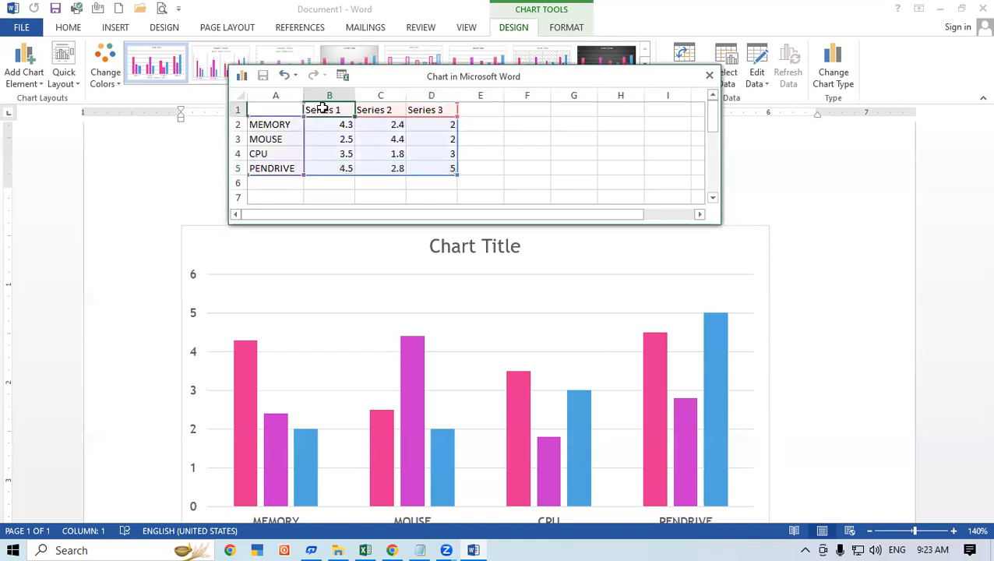
{"action": "type", "text": "PADRA"}
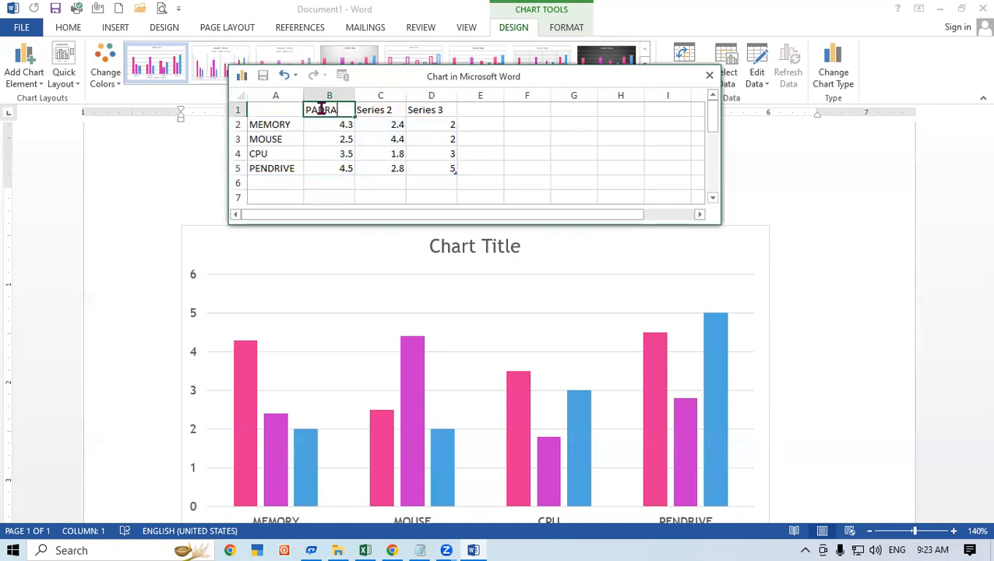
{"action": "type", "text": "RRAUNA"}
{"action": "left_click", "coordinate": [372, 138]}
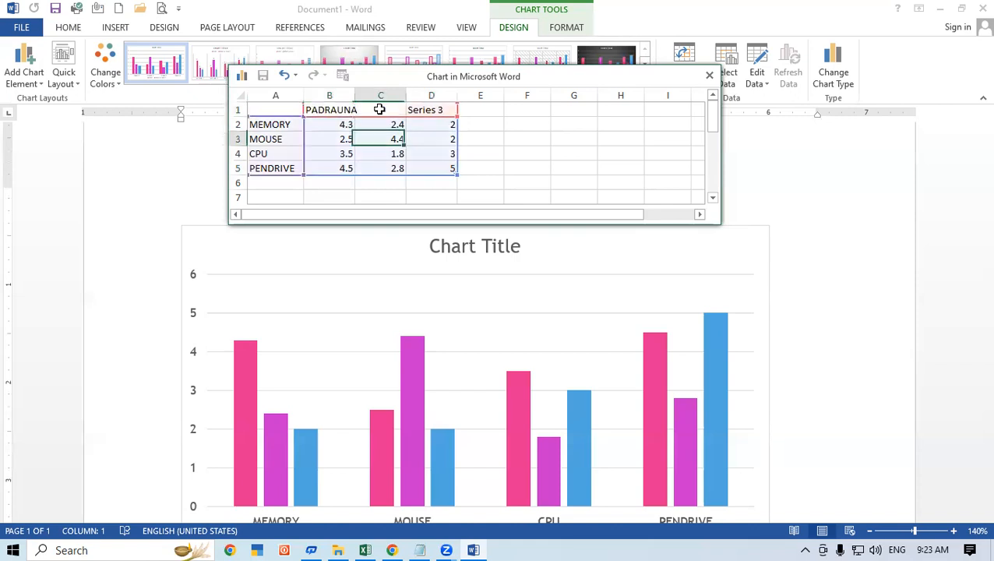
{"action": "left_click", "coordinate": [380, 109]}
{"action": "type", "text": "K"}
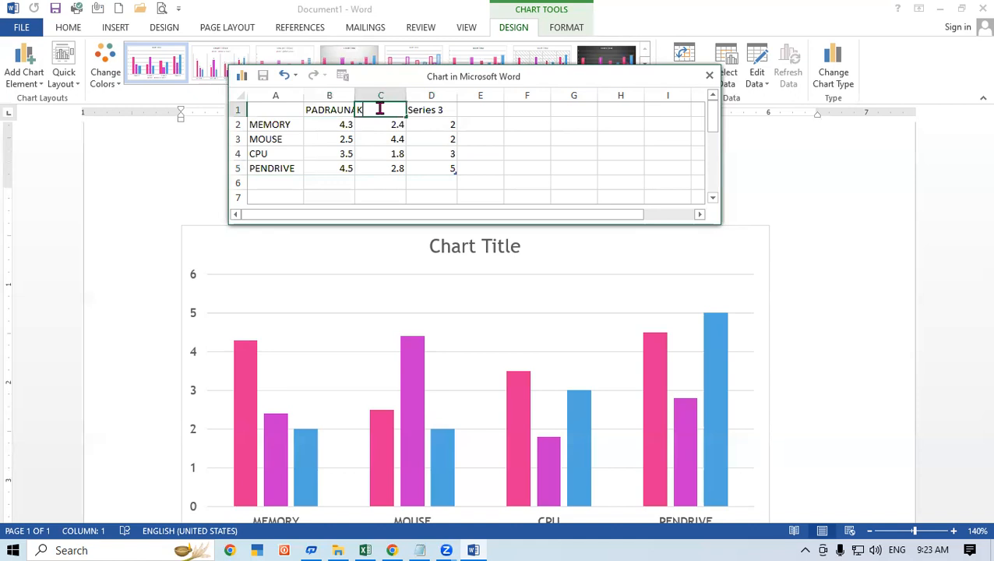
{"action": "type", "text": "ASI"}
{"action": "key", "text": "Tab"}
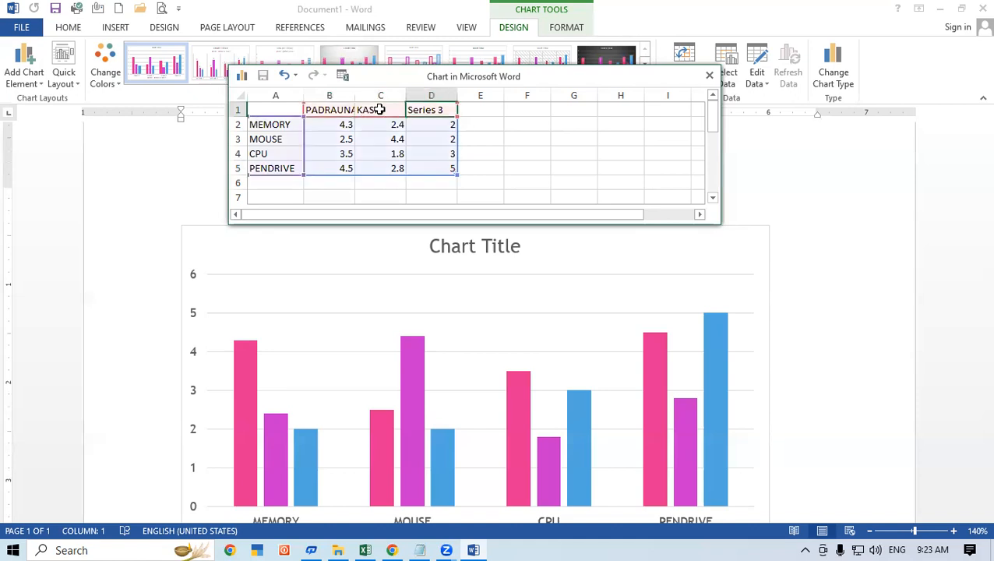
{"action": "type", "text": "HATA"}
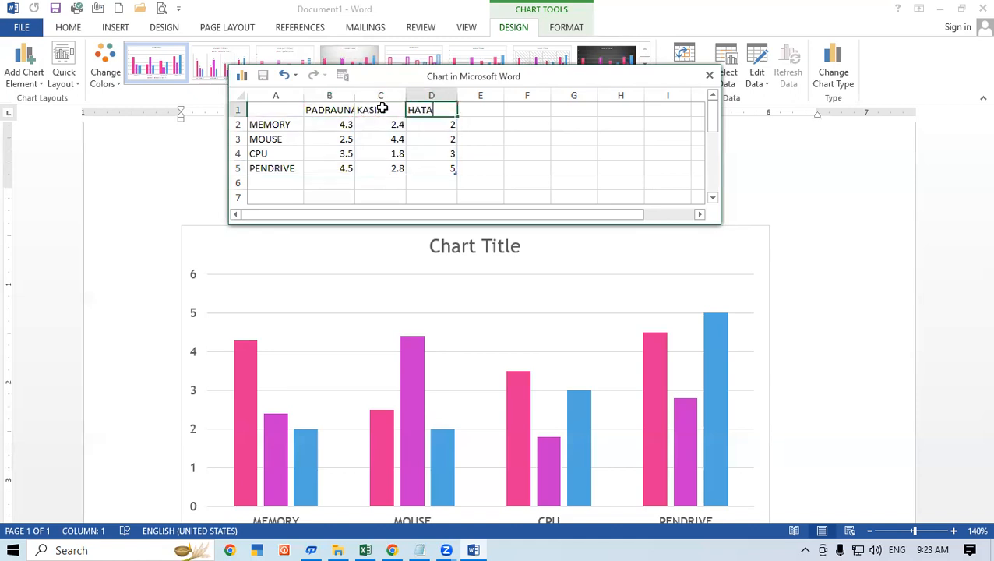
{"action": "left_click", "coordinate": [389, 165]}
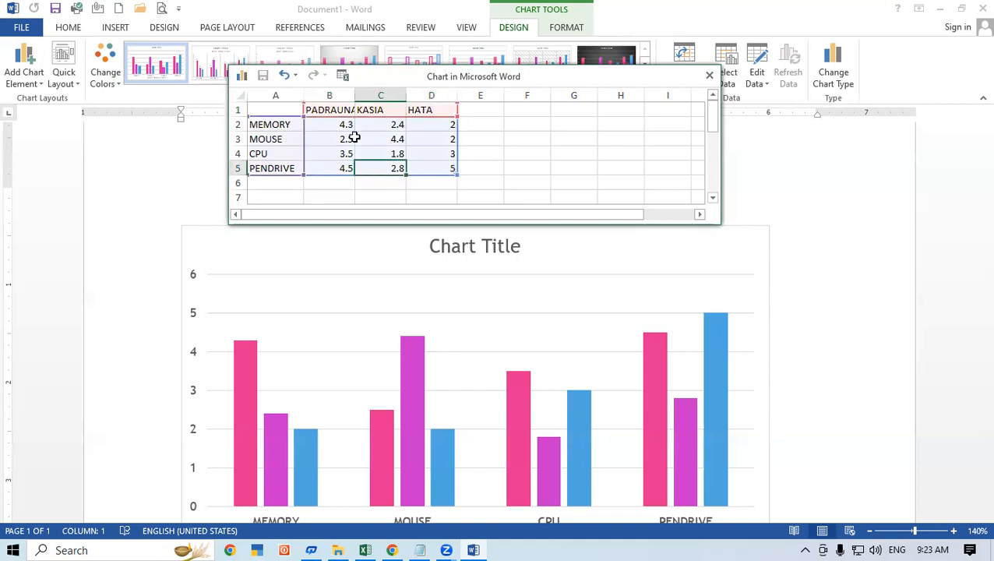
- Autofit column B of the chart's data sheet to the PADRAUNA heading
{"action": "double_click", "coordinate": [354, 95]}
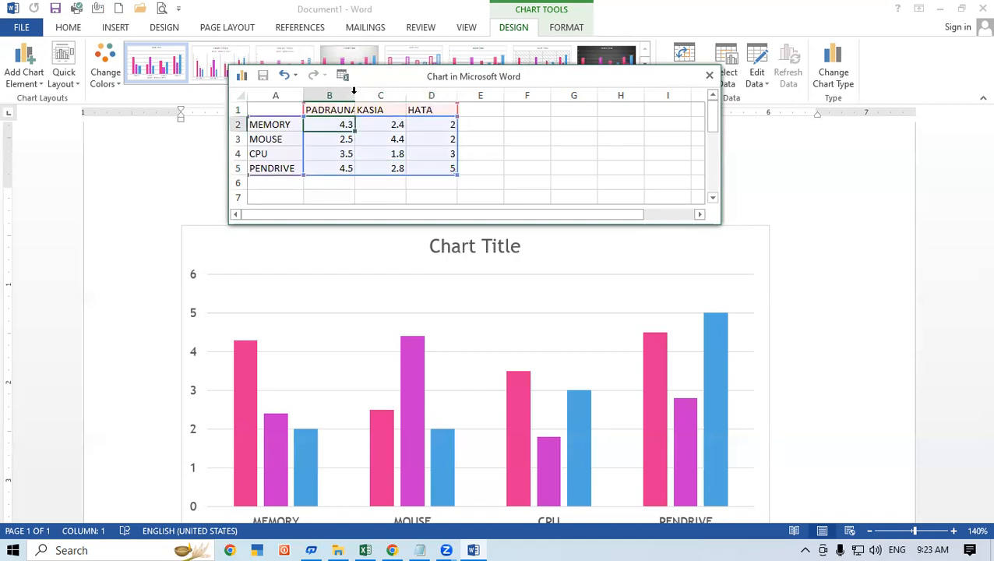
{"action": "left_click", "coordinate": [346, 126]}
{"action": "key", "text": "Down"}
{"action": "key", "text": "Down"}
{"action": "key", "text": "Down"}
{"action": "key", "text": "Down"}
{"action": "key", "text": "Right"}
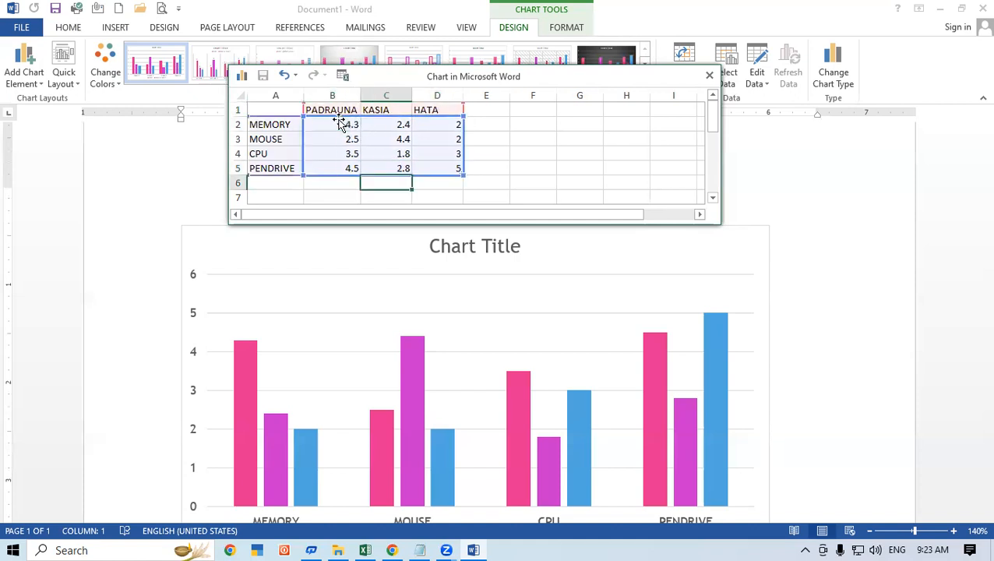
- Set the MEMORY row values to 10000 for PADRAUNA, 15000 for KASIA and 20000 for HATA
{"action": "left_click", "coordinate": [338, 124]}
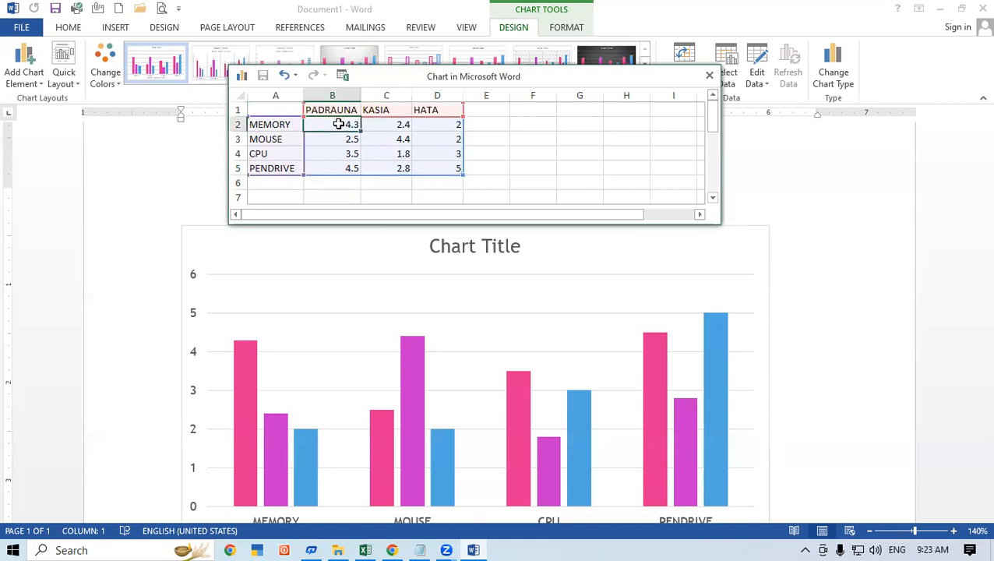
{"action": "type", "text": "1000"}
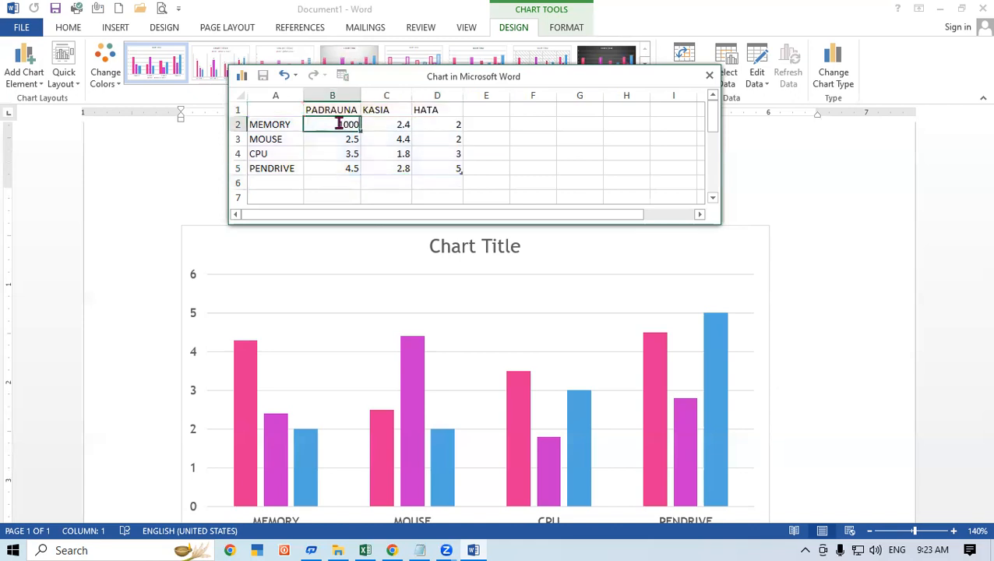
{"action": "type", "text": "0"}
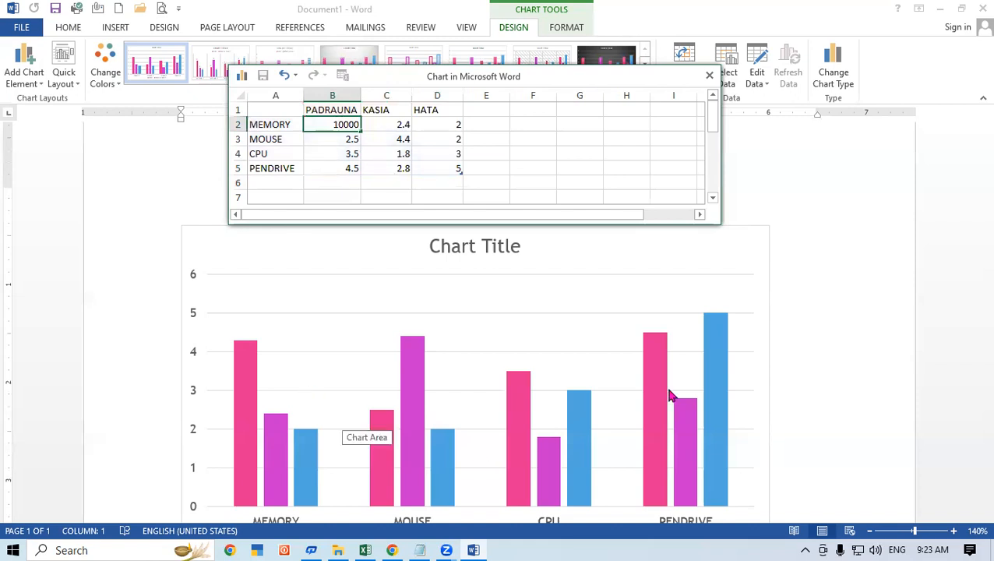
{"action": "left_click", "coordinate": [355, 143]}
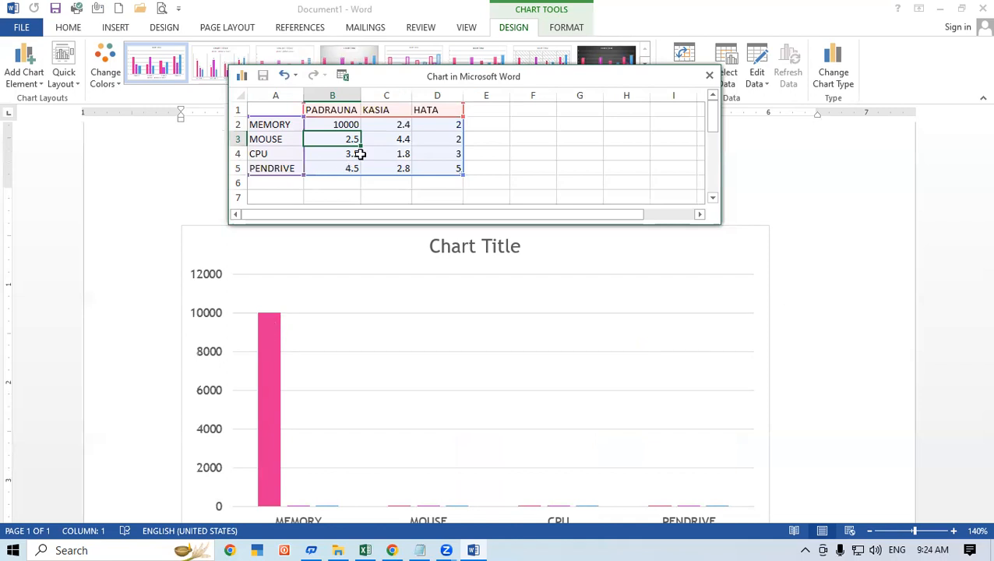
{"action": "left_click", "coordinate": [383, 126]}
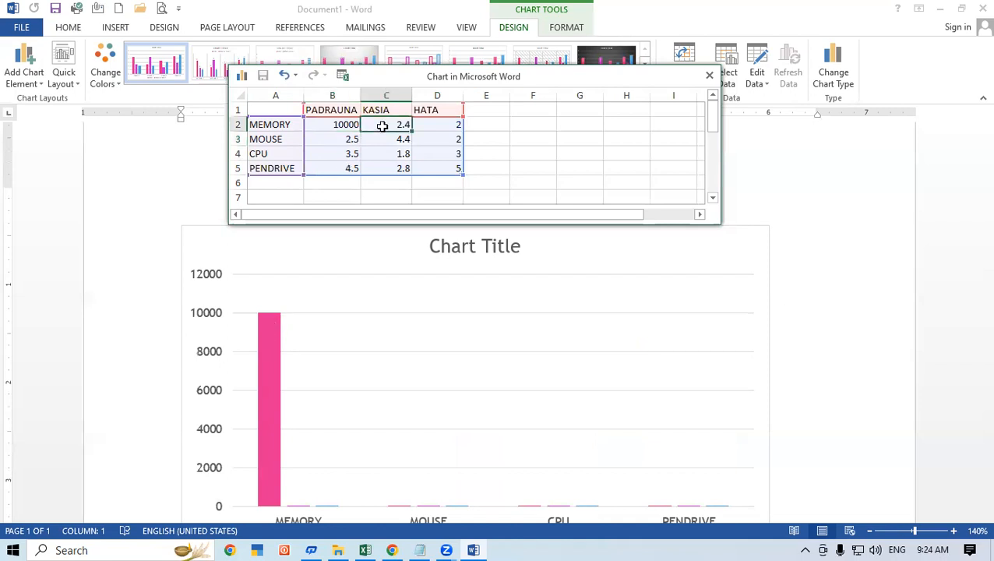
{"action": "type", "text": "1500"}
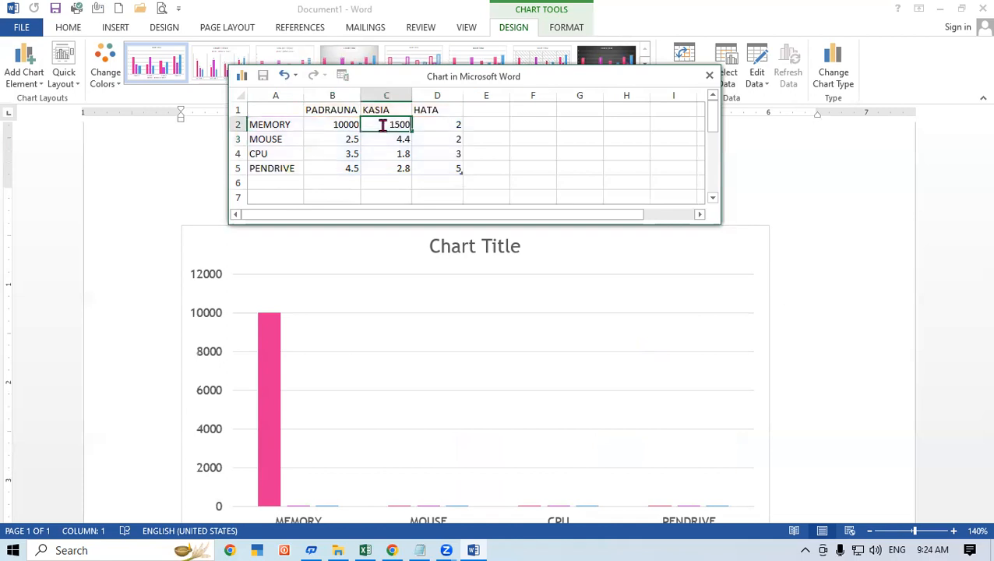
{"action": "type", "text": "0"}
{"action": "key", "text": "Return"}
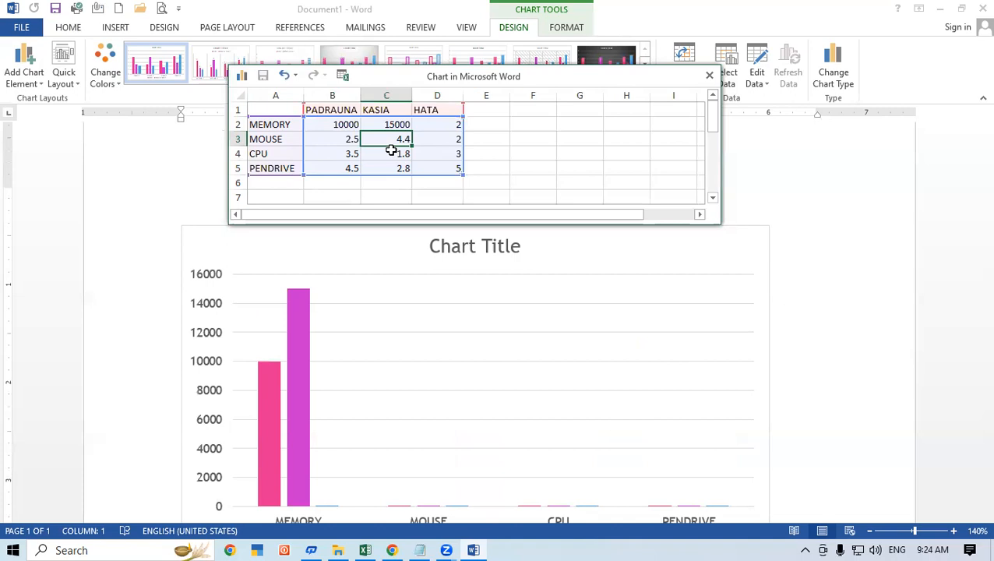
{"action": "left_click", "coordinate": [441, 123]}
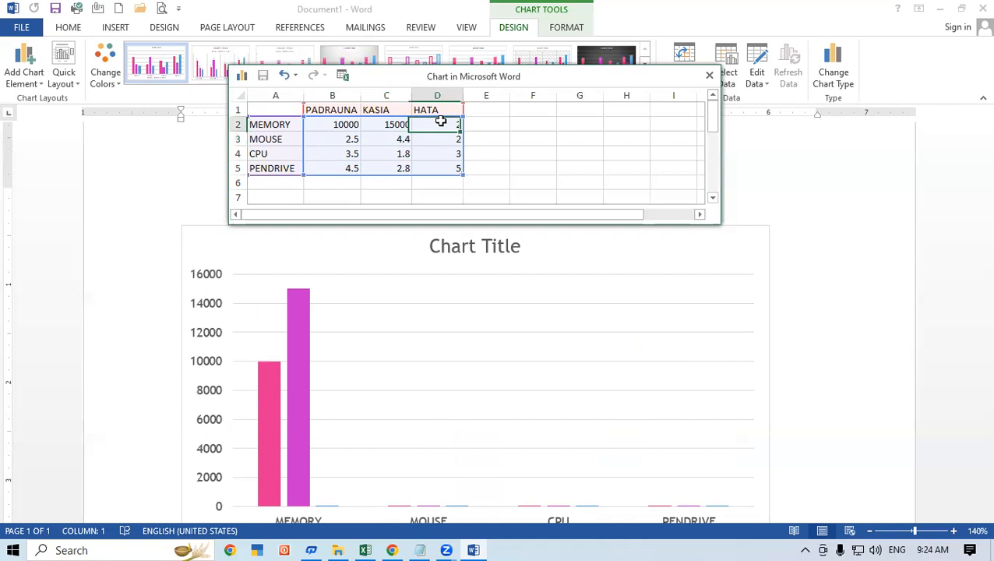
{"action": "double_click", "coordinate": [441, 122]}
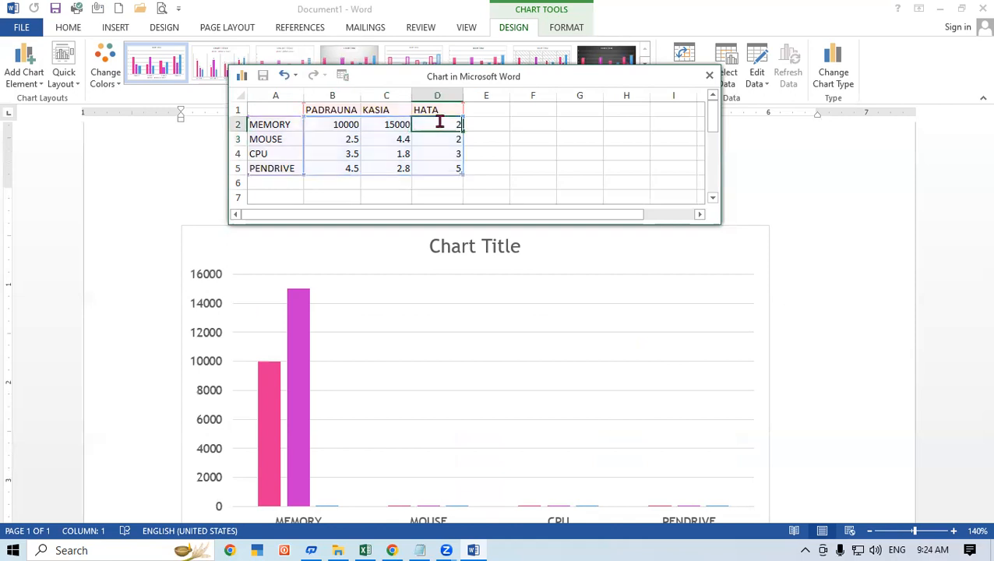
{"action": "type", "text": "0000"}
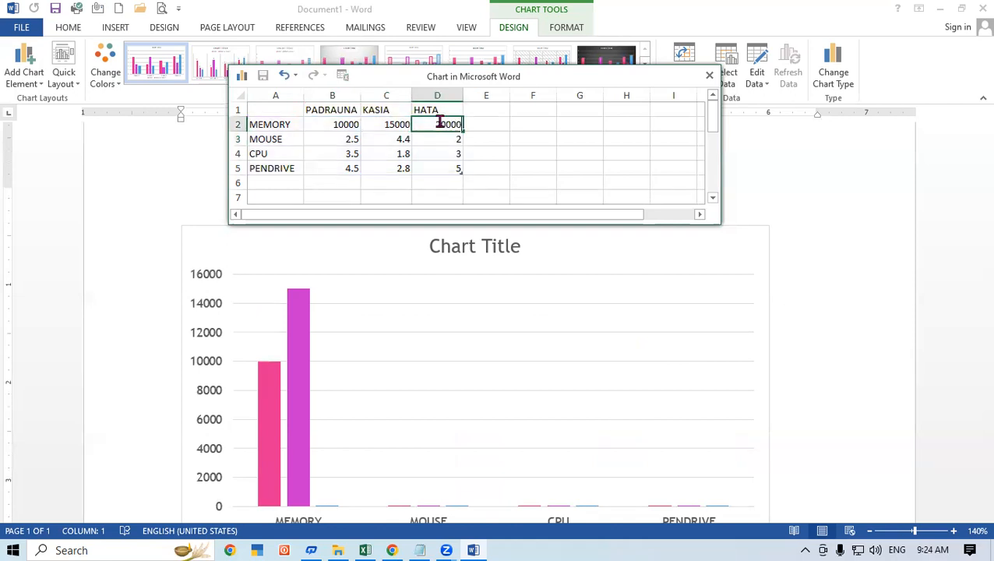
{"action": "left_click", "coordinate": [434, 163]}
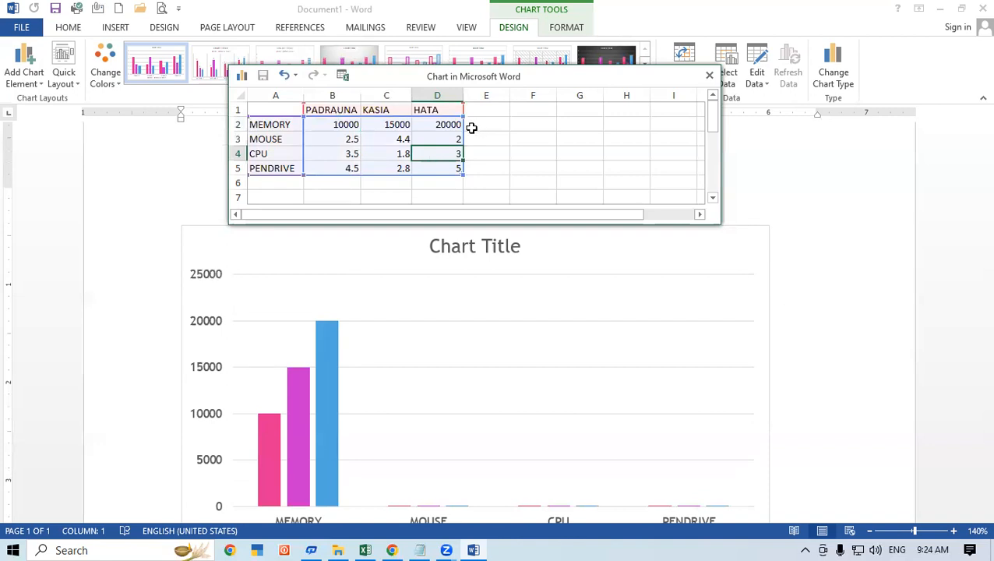
- Set the MOUSE row's PADRAUNA value to 15000 in the chart's data sheet
{"action": "left_click", "coordinate": [328, 138]}
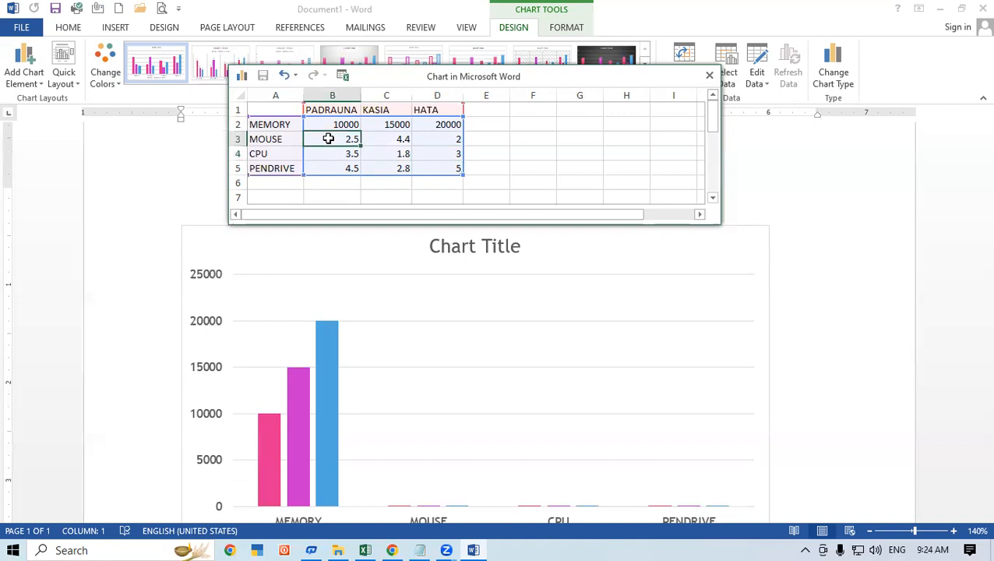
{"action": "type", "text": "1500"}
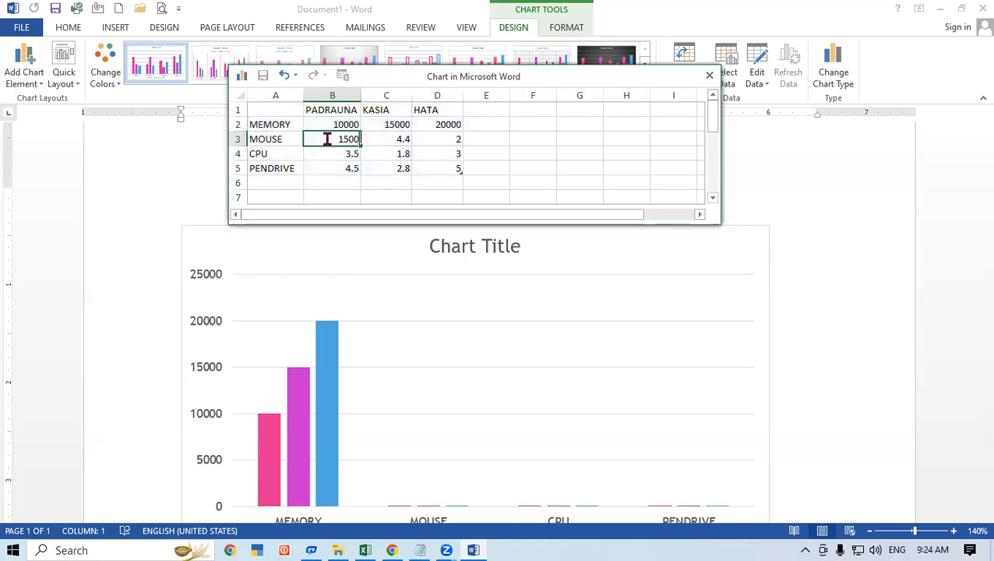
{"action": "type", "text": "0"}
{"action": "left_click", "coordinate": [373, 141]}
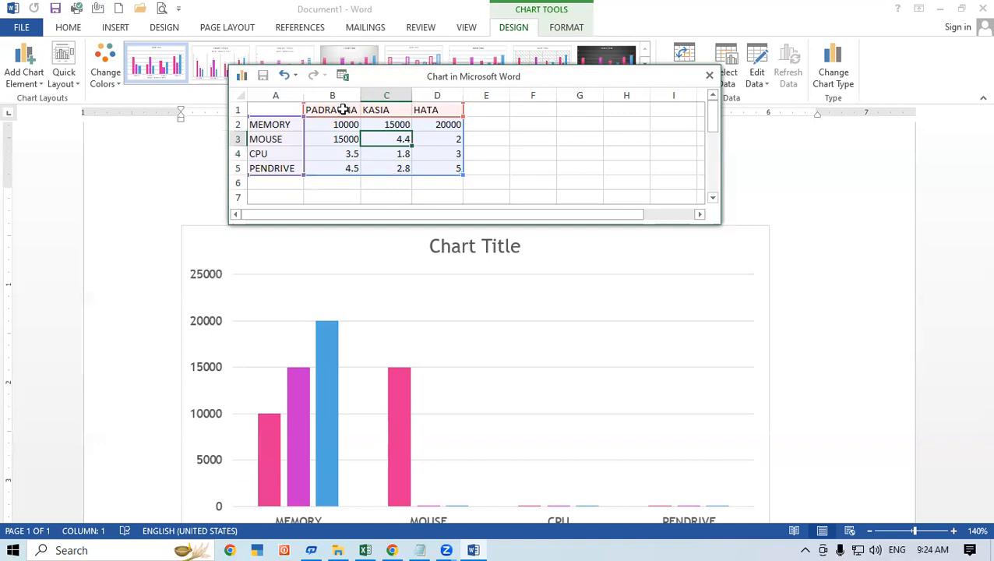
- Change the three series headings in the data sheet to MEMORY, MOUSE and CPU, and add a fourth series headed PENDRIVE
{"action": "left_click", "coordinate": [343, 110]}
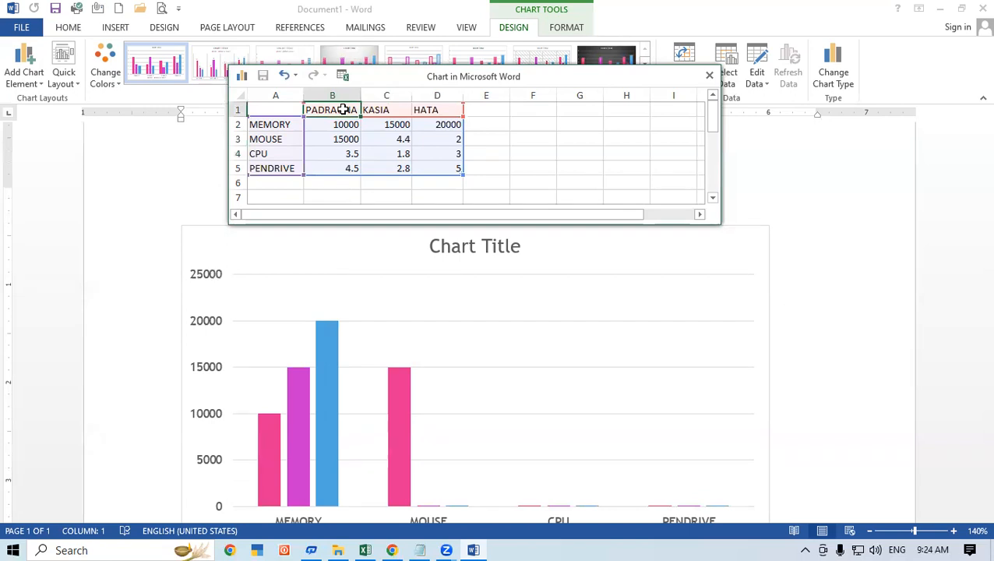
{"action": "double_click", "coordinate": [343, 110]}
{"action": "type", "text": "MEM"}
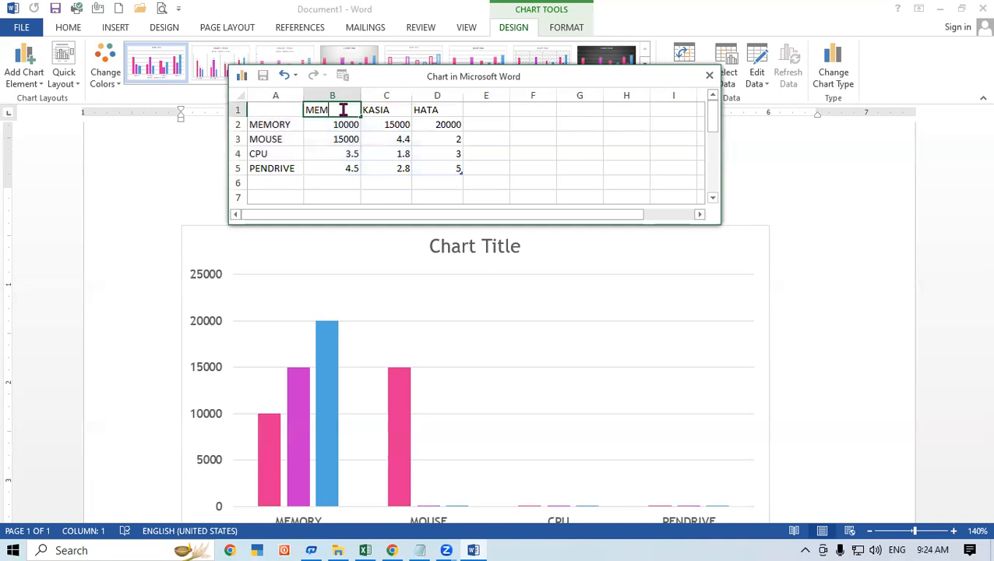
{"action": "type", "text": "ORY"}
{"action": "left_click", "coordinate": [404, 113]}
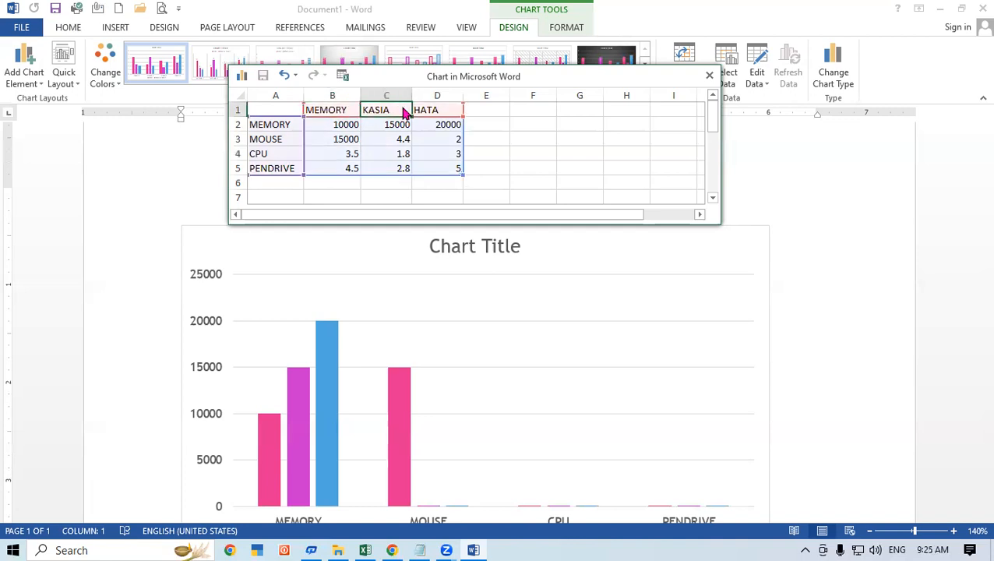
{"action": "double_click", "coordinate": [403, 108]}
{"action": "type", "text": "MOUSE"}
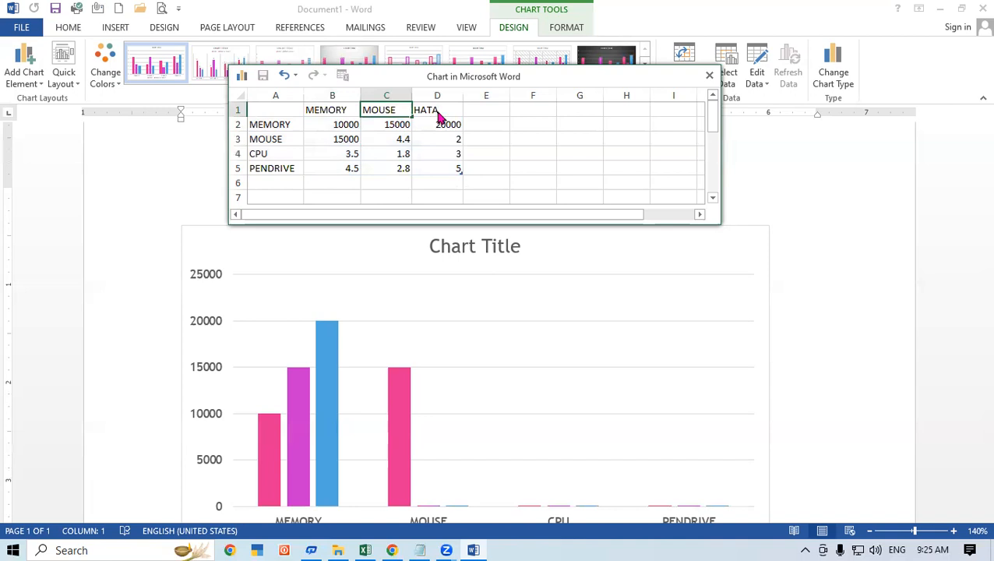
{"action": "left_click", "coordinate": [439, 113]}
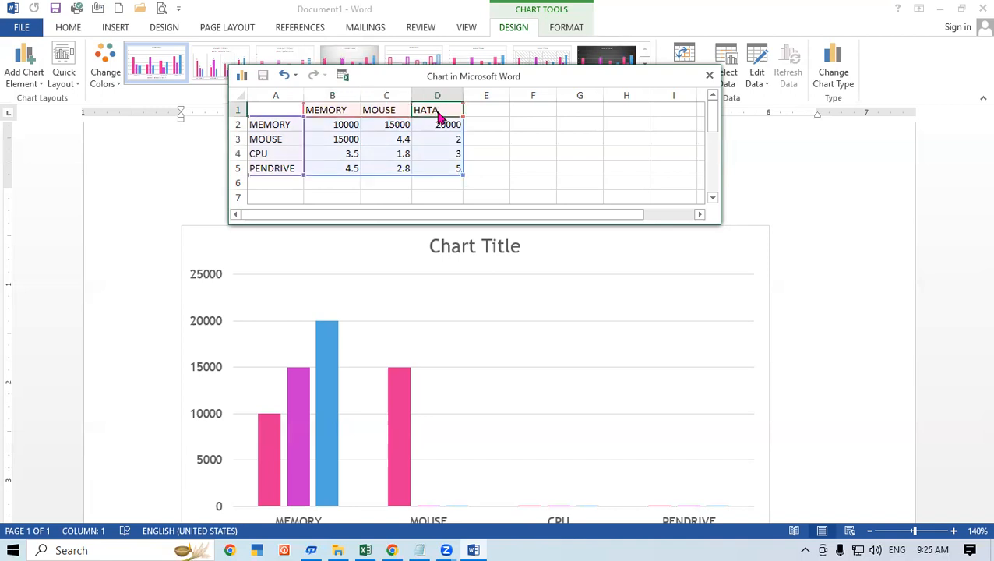
{"action": "type", "text": "CPU"}
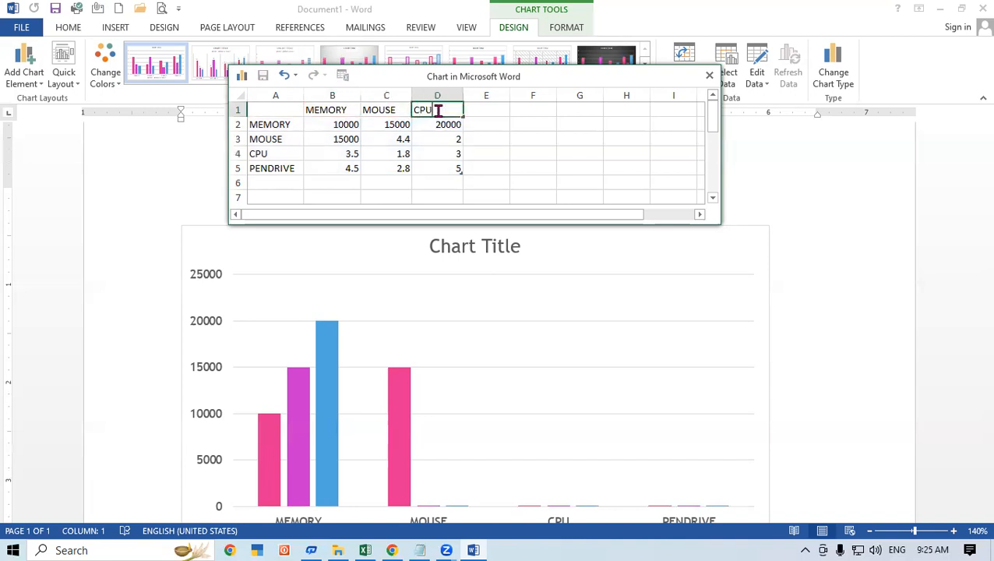
{"action": "left_click", "coordinate": [477, 113]}
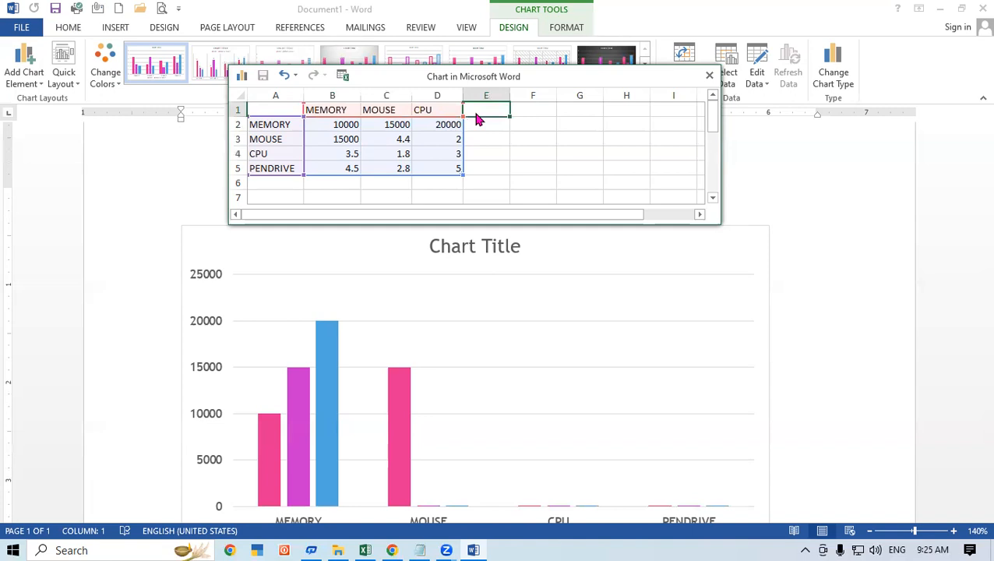
{"action": "type", "text": "PEND"}
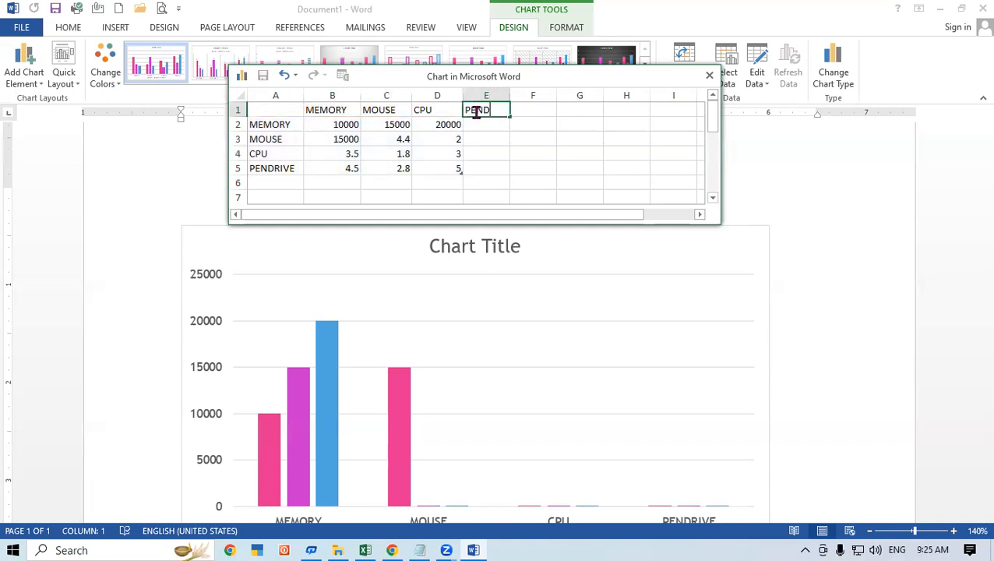
{"action": "type", "text": "RIVE"}
- Rename the four categories in column A of the data sheet as PADRAUNA, KASIA, DEORIA and HATA
{"action": "left_click", "coordinate": [282, 127]}
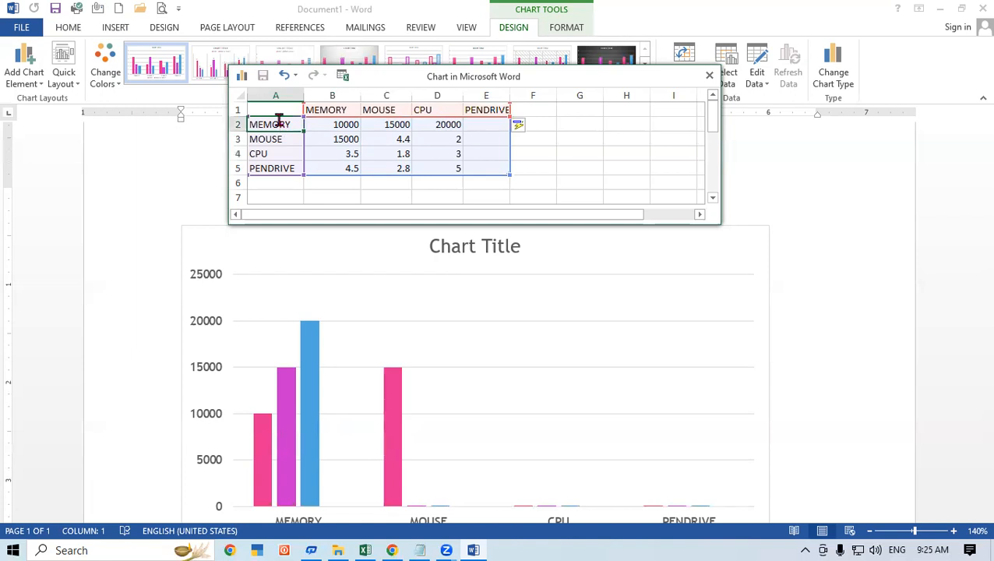
{"action": "type", "text": "PADRAUN"}
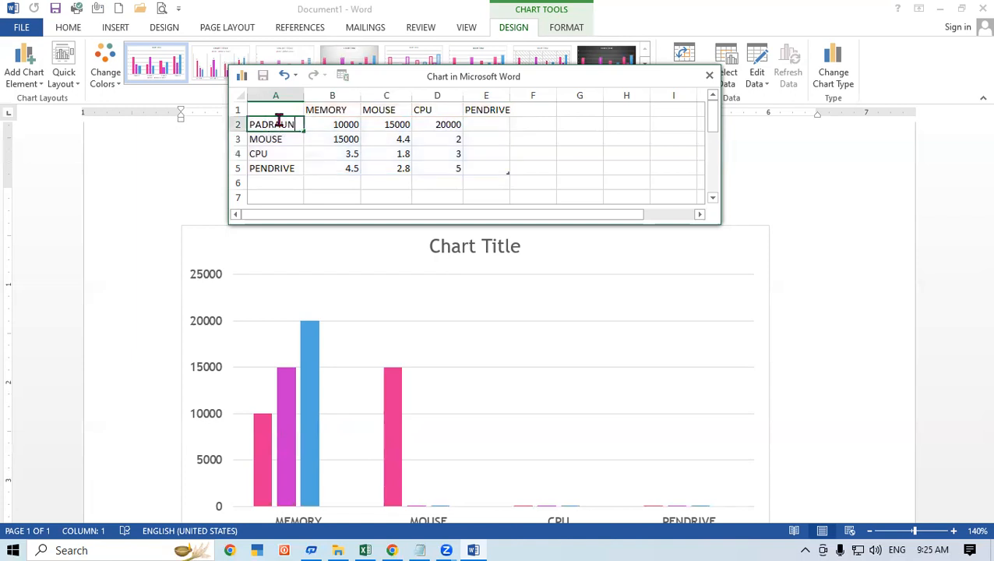
{"action": "type", "text": "A"}
{"action": "key", "text": "Return"}
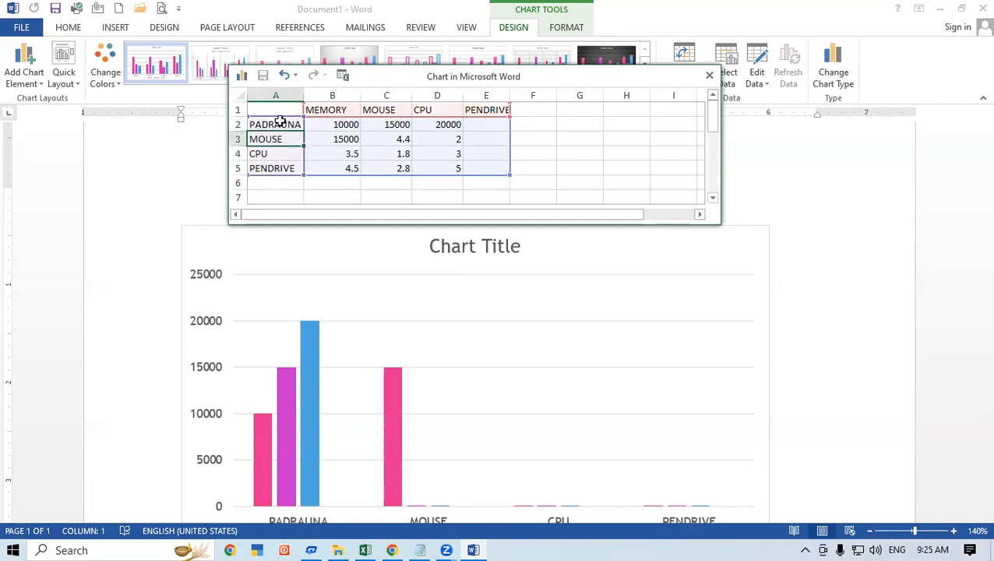
{"action": "type", "text": "KASIA"}
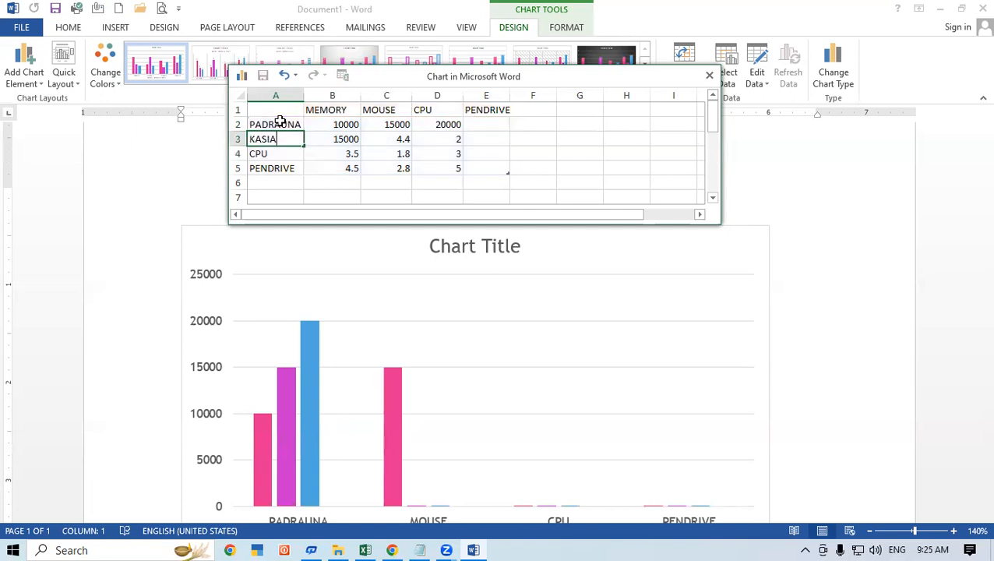
{"action": "key", "text": "Return"}
{"action": "type", "text": "DE"}
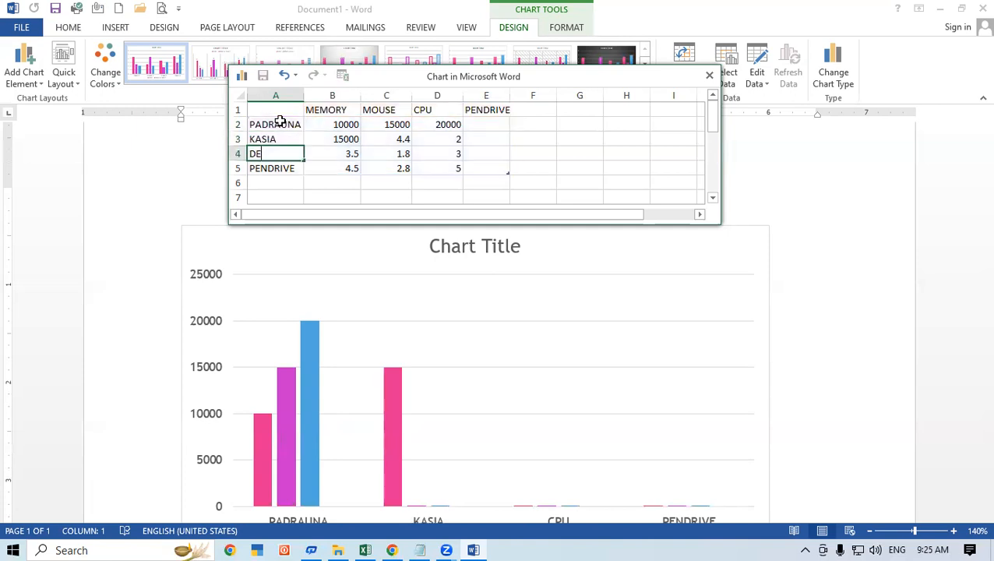
{"action": "type", "text": "ORIA"}
{"action": "key", "text": "Return"}
{"action": "type", "text": "H"}
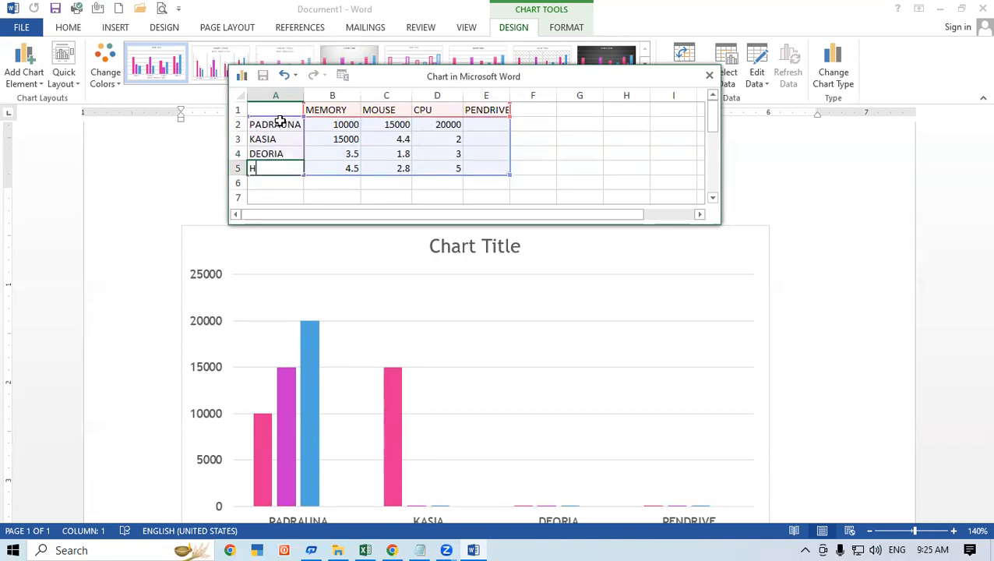
{"action": "type", "text": "ATA"}
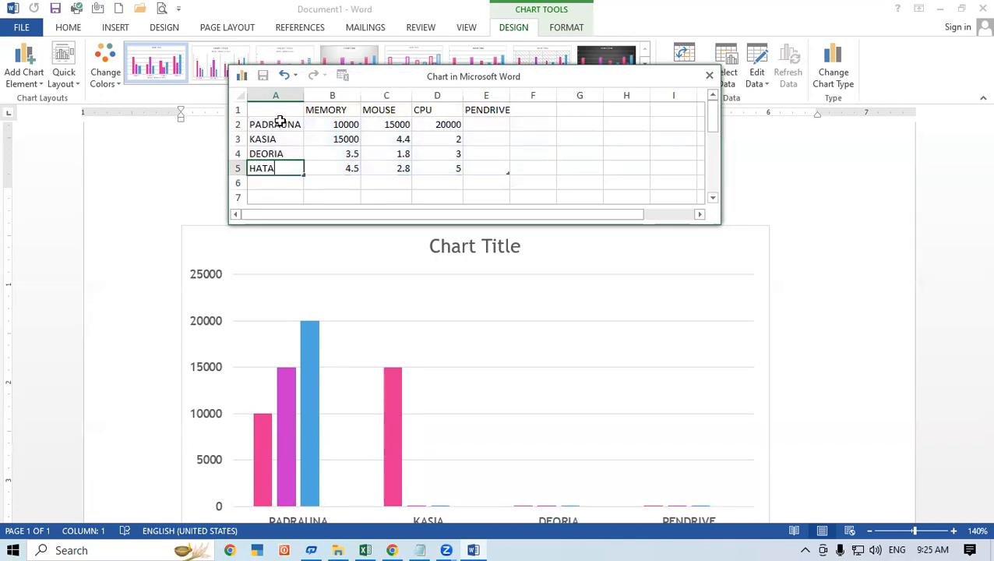
{"action": "left_click", "coordinate": [384, 156]}
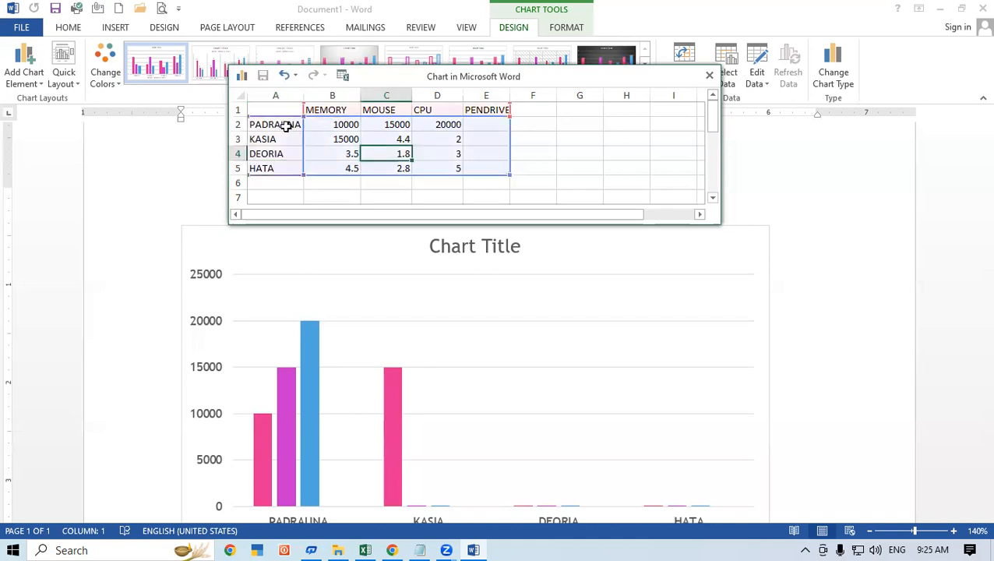
- Enter 5000 as the PENDRIVE value in the PADRAUNA row
{"action": "left_click", "coordinate": [286, 127]}
{"action": "left_click", "coordinate": [349, 126]}
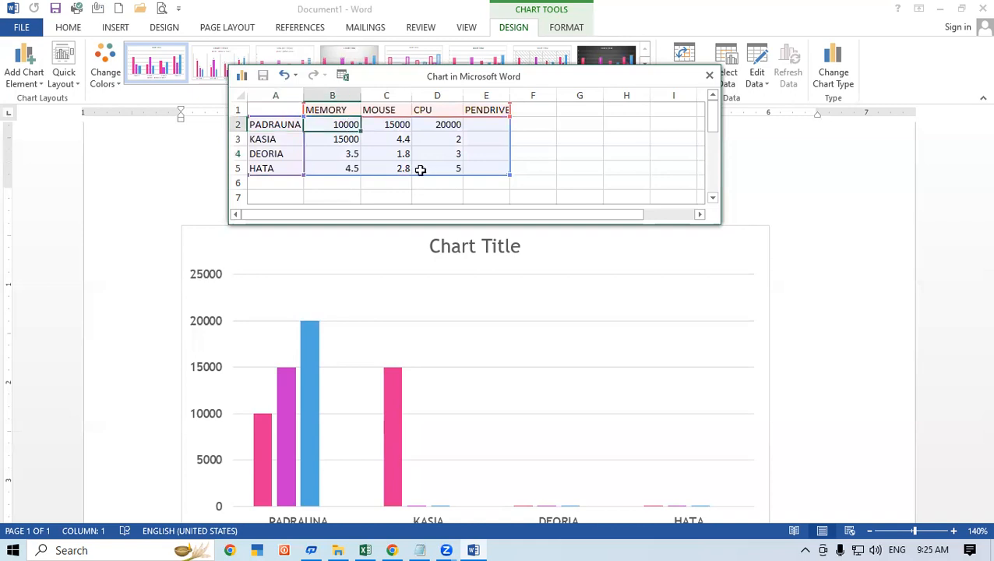
{"action": "left_click", "coordinate": [385, 125]}
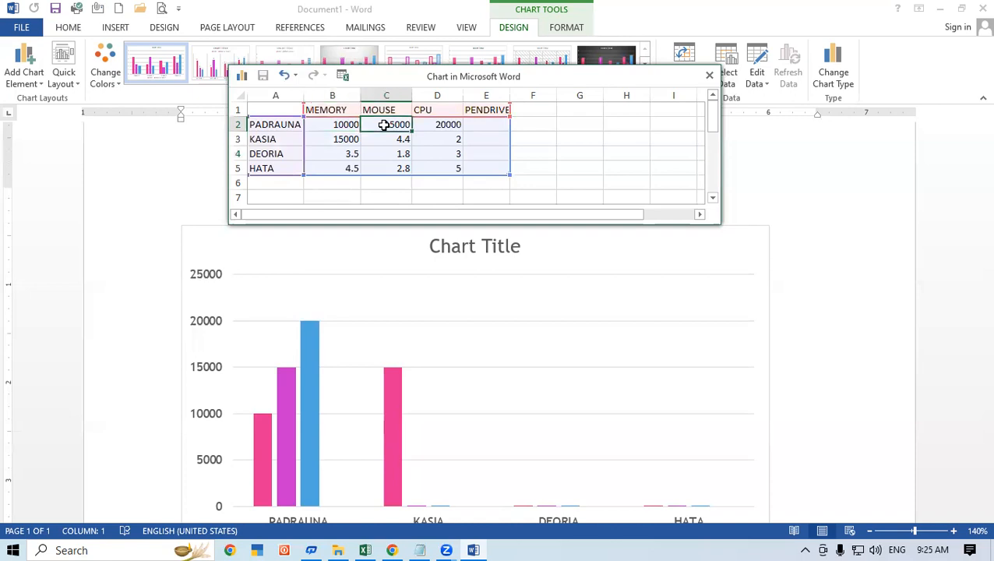
{"action": "left_click", "coordinate": [453, 124]}
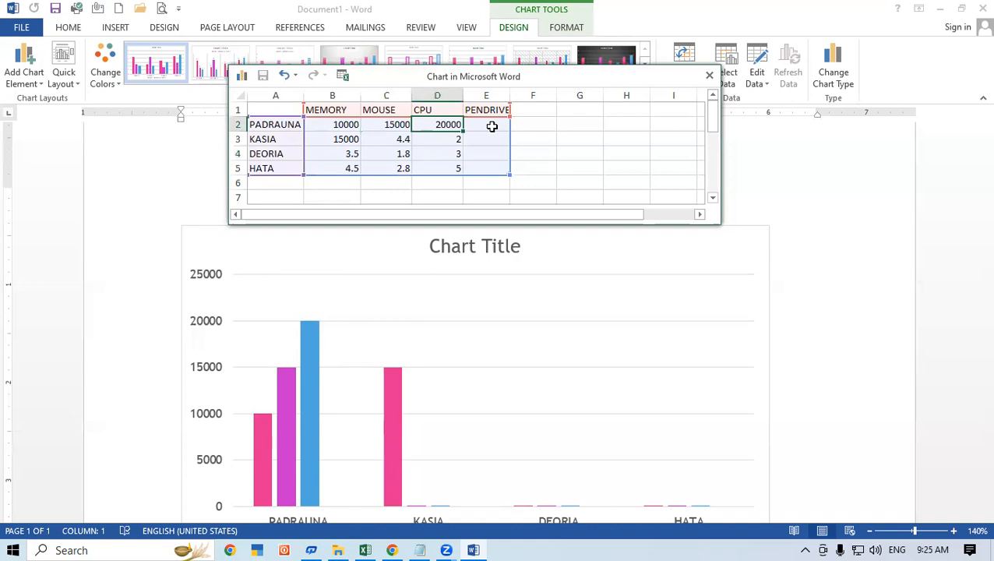
{"action": "left_click", "coordinate": [491, 126]}
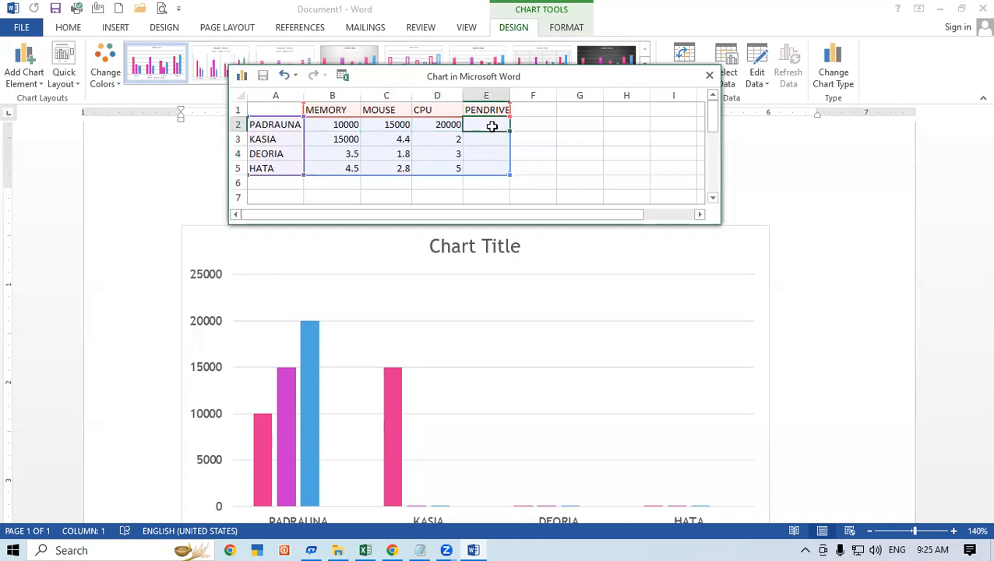
{"action": "type", "text": "5000"}
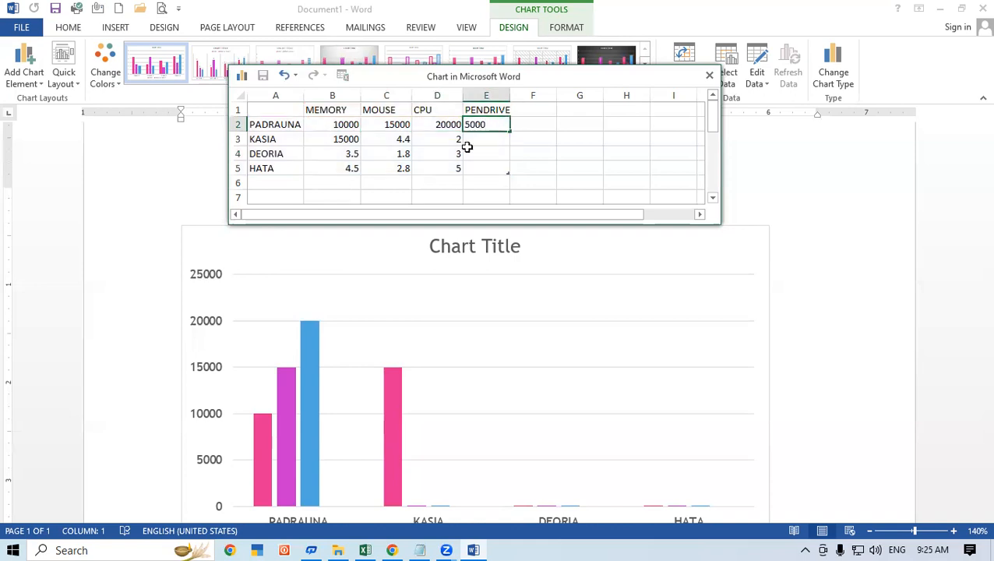
- Clear the MEMORY, MOUSE and CPU values in the KASIA, DEORIA and HATA rows
{"action": "left_click", "coordinate": [385, 128]}
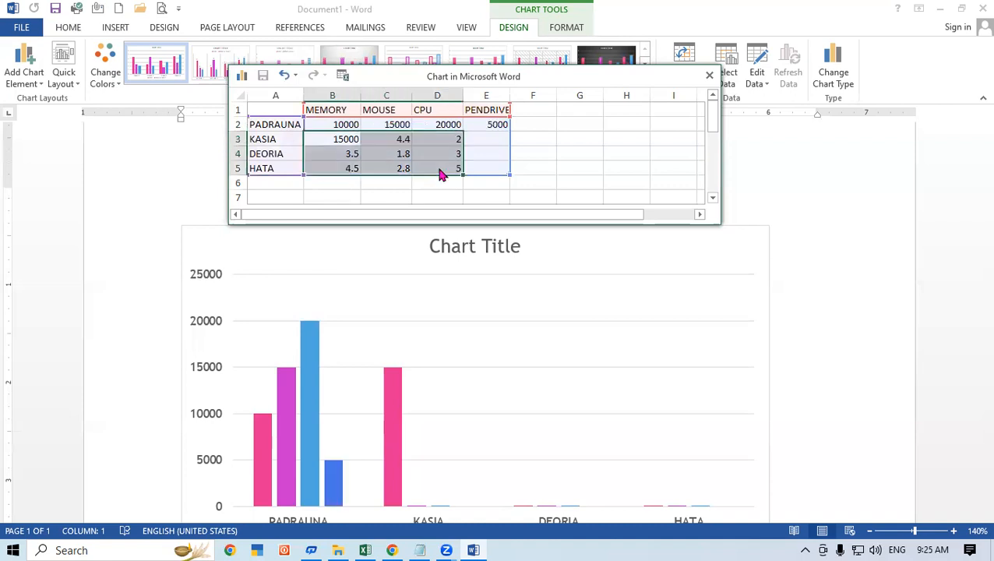
{"action": "key", "text": "Delete"}
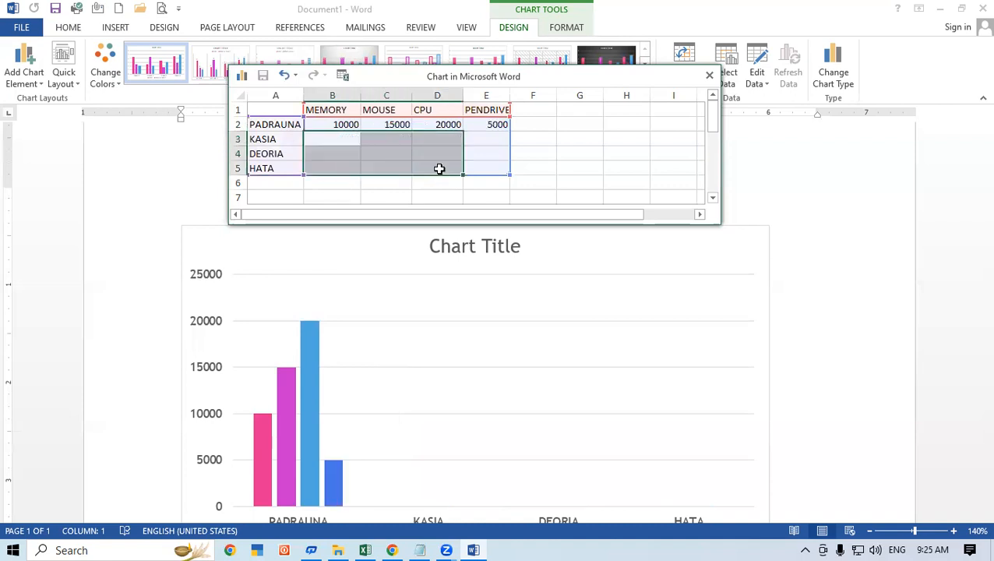
{"action": "left_click", "coordinate": [477, 152]}
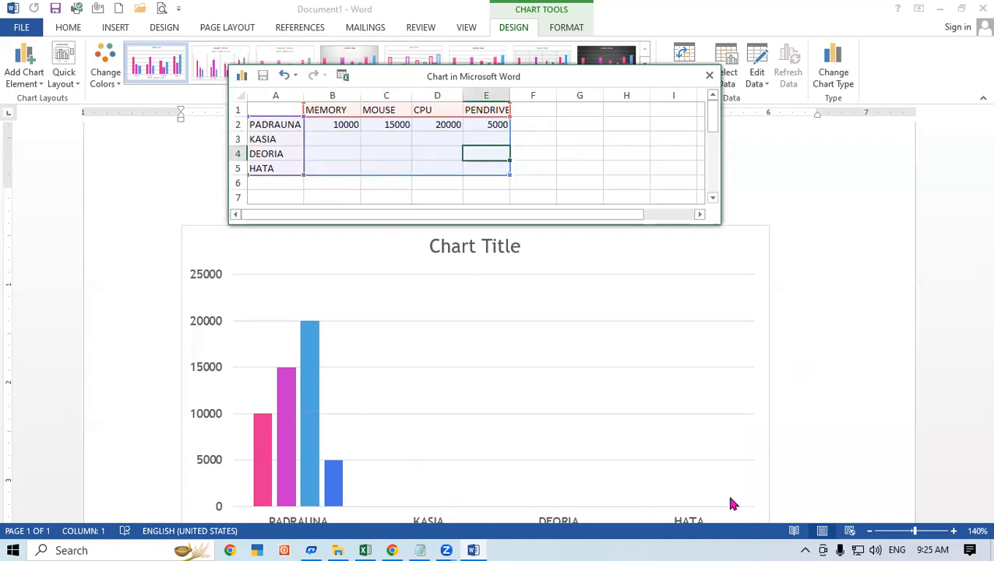
- Examine the PADRAUNA columns and legend in the chart against the values in the data sheet
{"action": "left_click", "coordinate": [972, 257]}
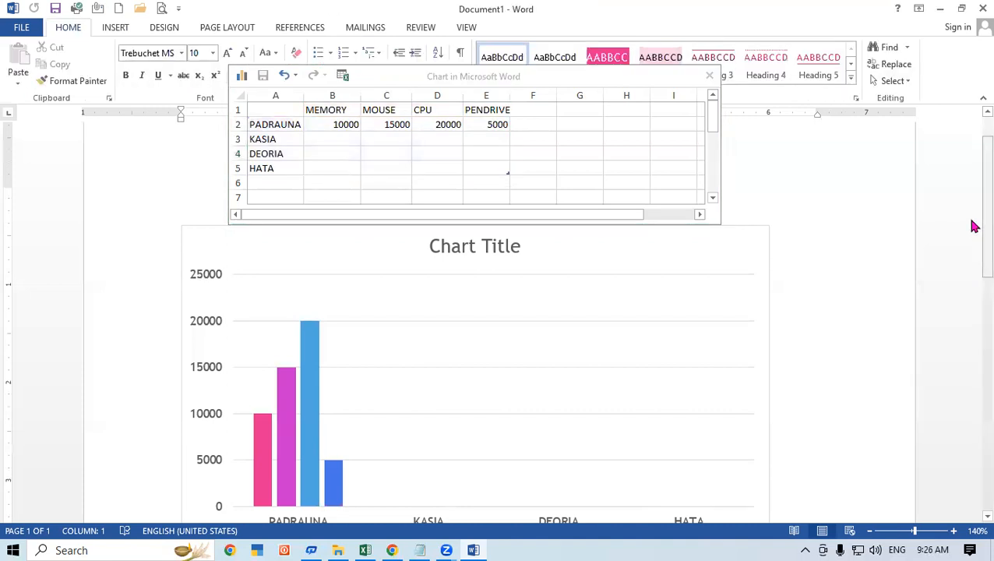
{"action": "scroll", "coordinate": [974, 280], "scroll_direction": "down", "scroll_amount": 3}
{"action": "scroll", "coordinate": [440, 376], "scroll_direction": "down", "scroll_amount": 1}
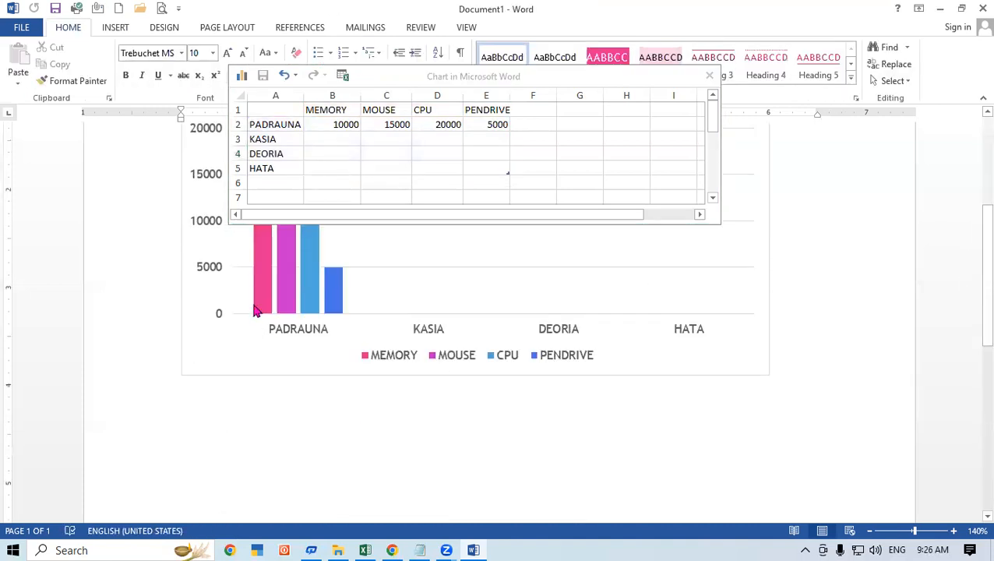
{"action": "mouse_move", "coordinate": [258, 314]}
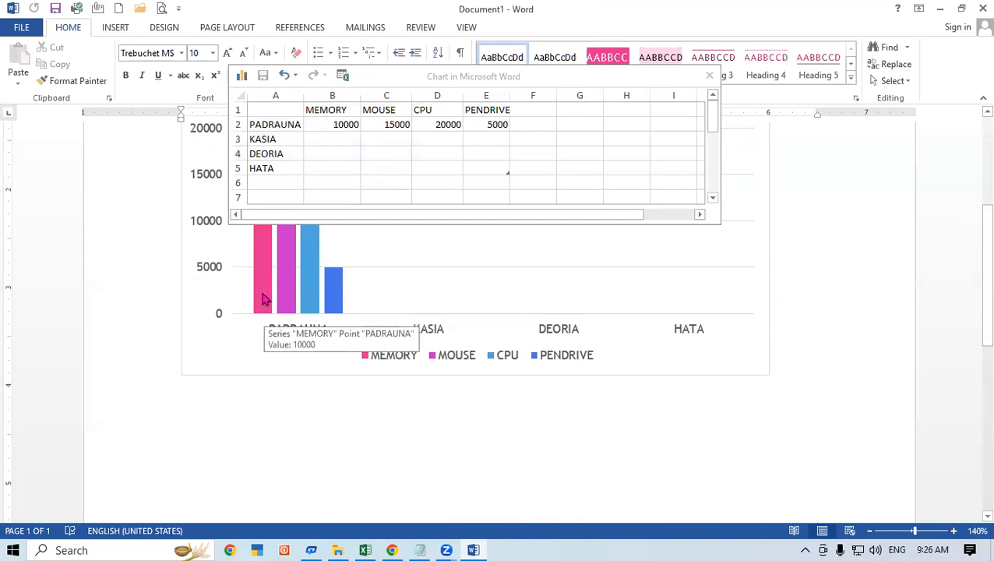
{"action": "scroll", "coordinate": [976, 261], "scroll_direction": "up", "scroll_amount": 2}
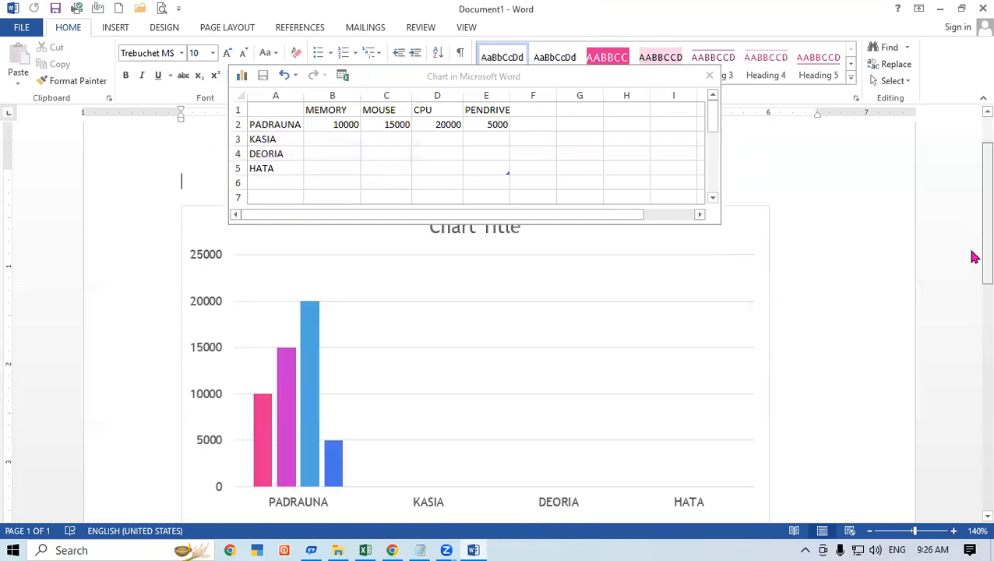
{"action": "scroll", "coordinate": [972, 269], "scroll_direction": "down", "scroll_amount": 1}
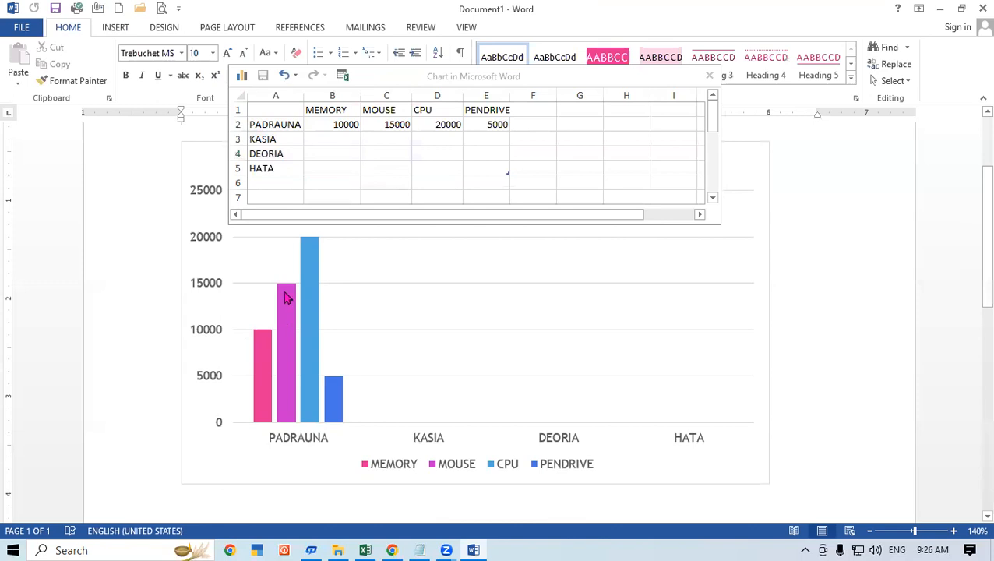
{"action": "mouse_move", "coordinate": [288, 291]}
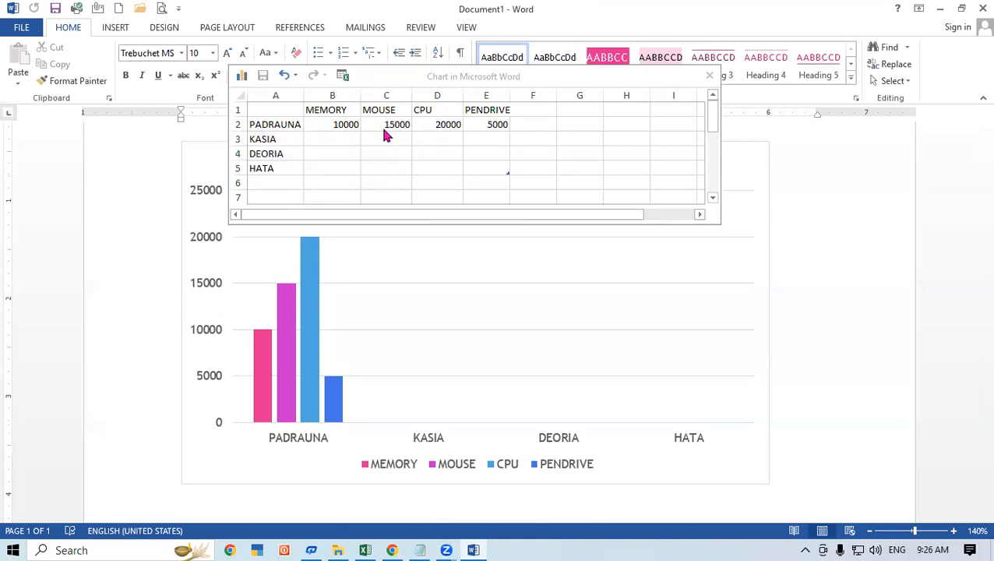
{"action": "mouse_move", "coordinate": [313, 267]}
- Delete the PENDRIVE heading and its PADRAUNA value from the data sheet
{"action": "left_click", "coordinate": [494, 109]}
{"action": "left_click_drag", "start_coordinate": [494, 109], "coordinate": [498, 127]}
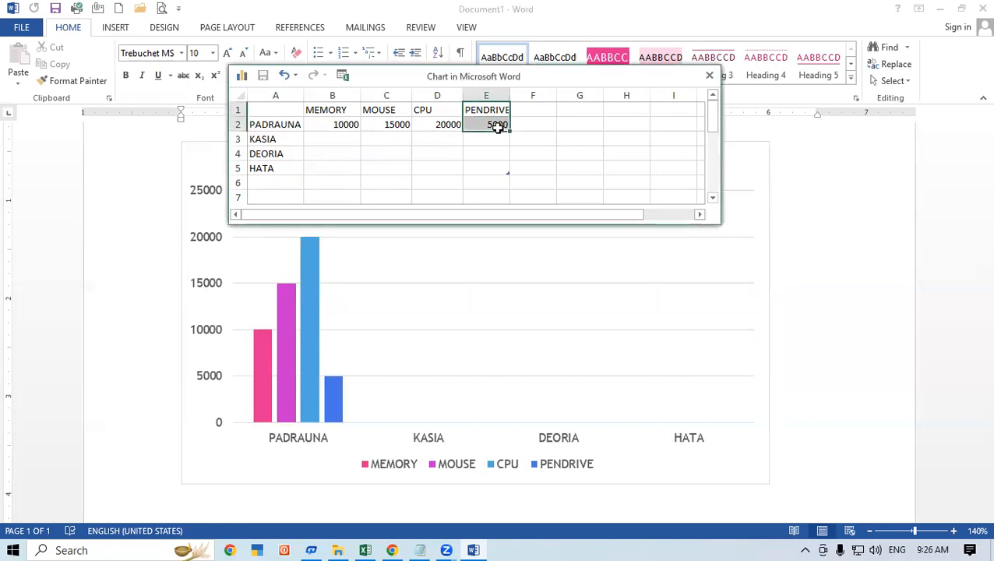
{"action": "key", "text": "Delete"}
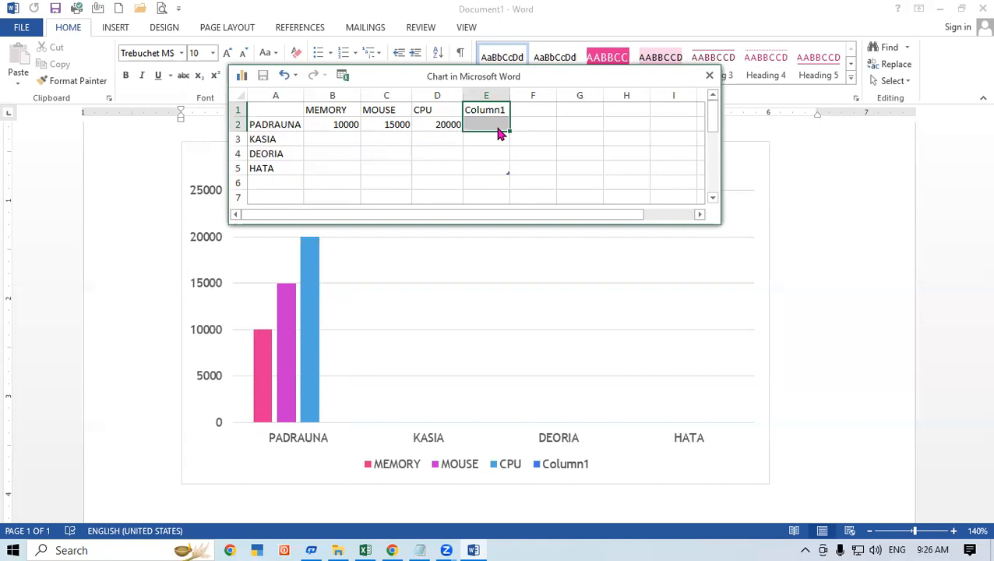
- Fill the KASIA row of the data sheet with 15000 for MEMORY, 2000 for MOUSE and 35000 for CPU
{"action": "key", "text": "Delete"}
{"action": "left_click", "coordinate": [344, 137]}
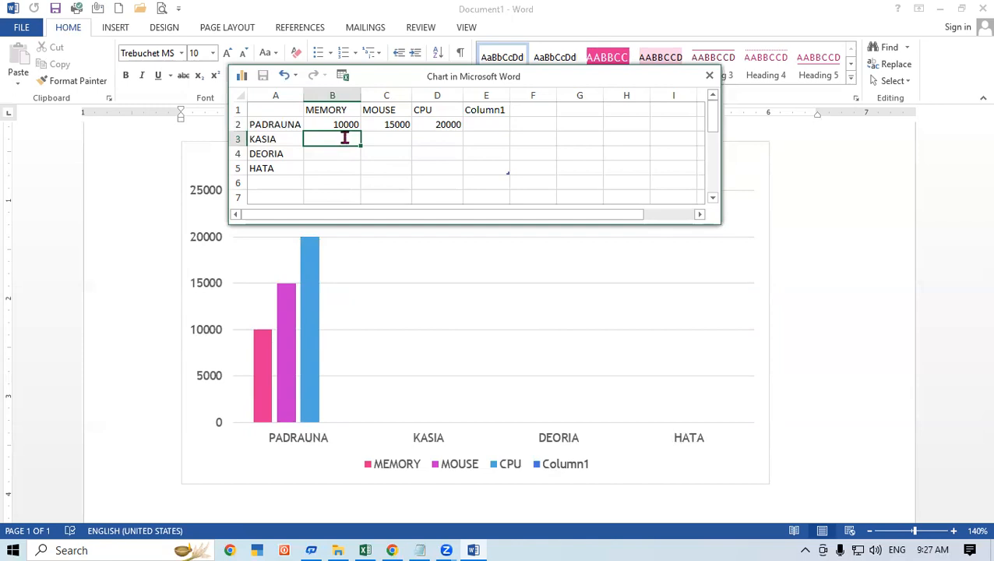
{"action": "type", "text": "15000"}
{"action": "left_click", "coordinate": [385, 143]}
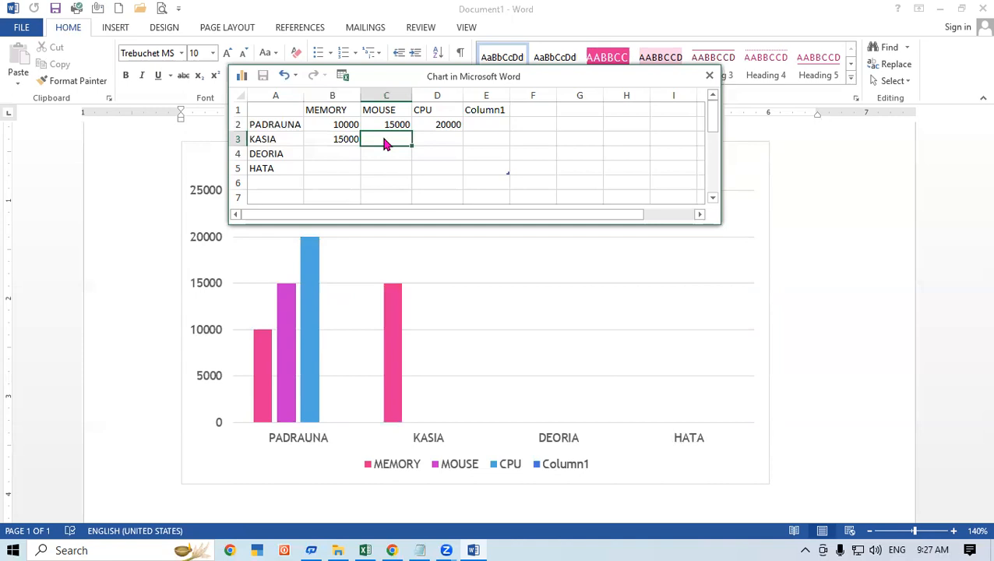
{"action": "type", "text": "2000"}
{"action": "left_click", "coordinate": [444, 142]}
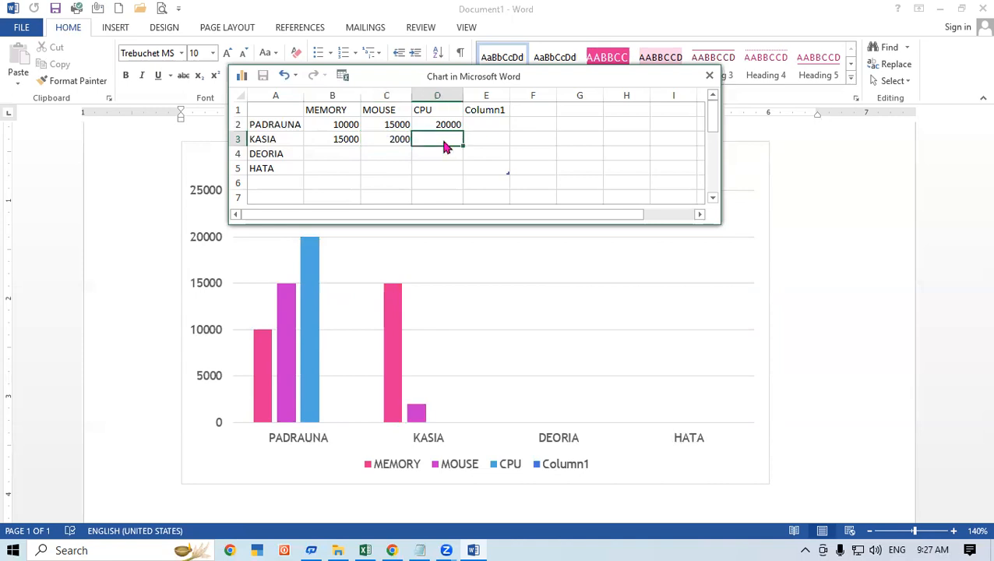
{"action": "type", "text": "35000"}
{"action": "left_click", "coordinate": [437, 171]}
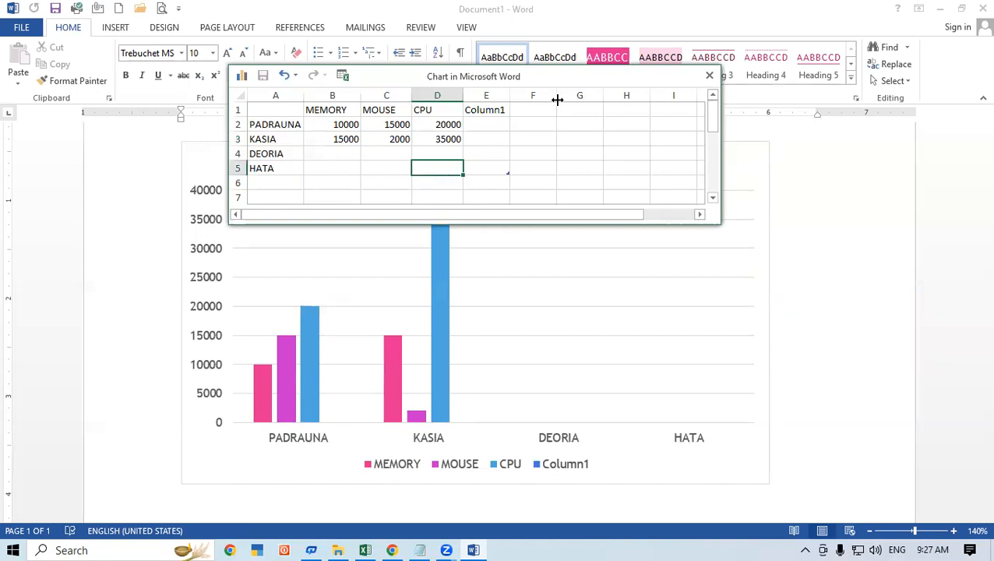
- Move the data sheet window clear of the chart's value axis and enter 45000 as the DEORIA MEMORY value
{"action": "left_click_drag", "start_coordinate": [569, 84], "coordinate": [723, 263]}
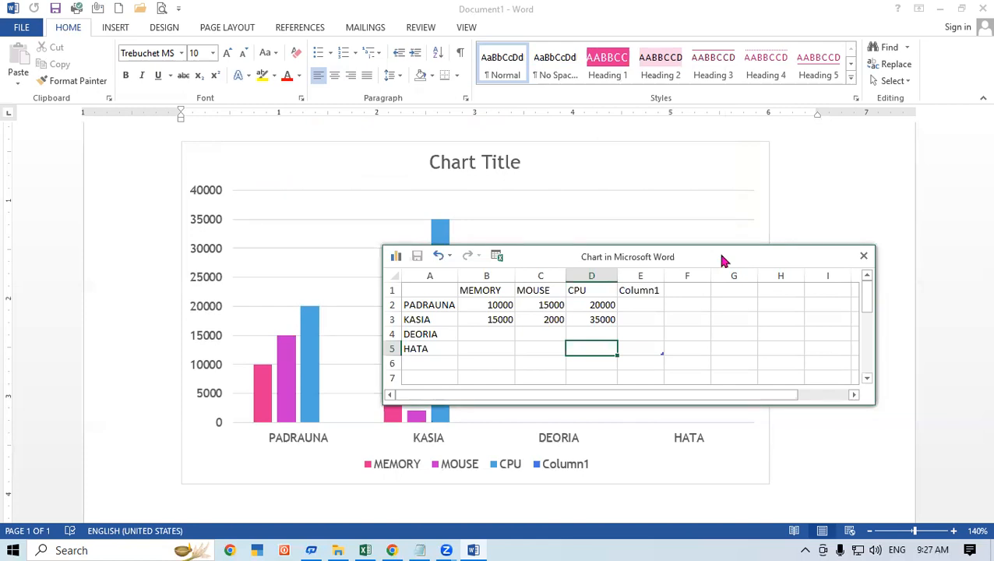
{"action": "left_click_drag", "start_coordinate": [721, 257], "coordinate": [746, 88]}
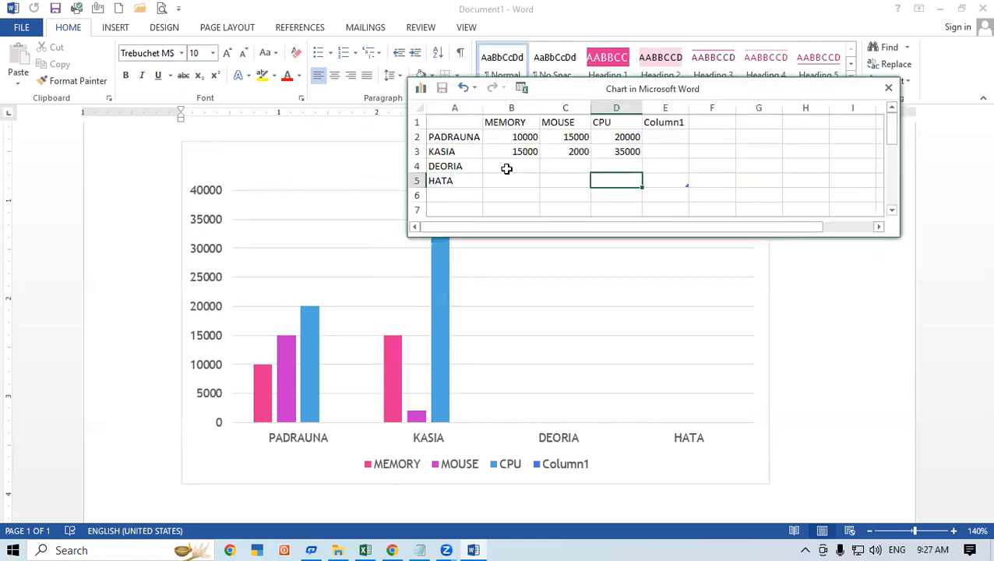
{"action": "left_click", "coordinate": [511, 169]}
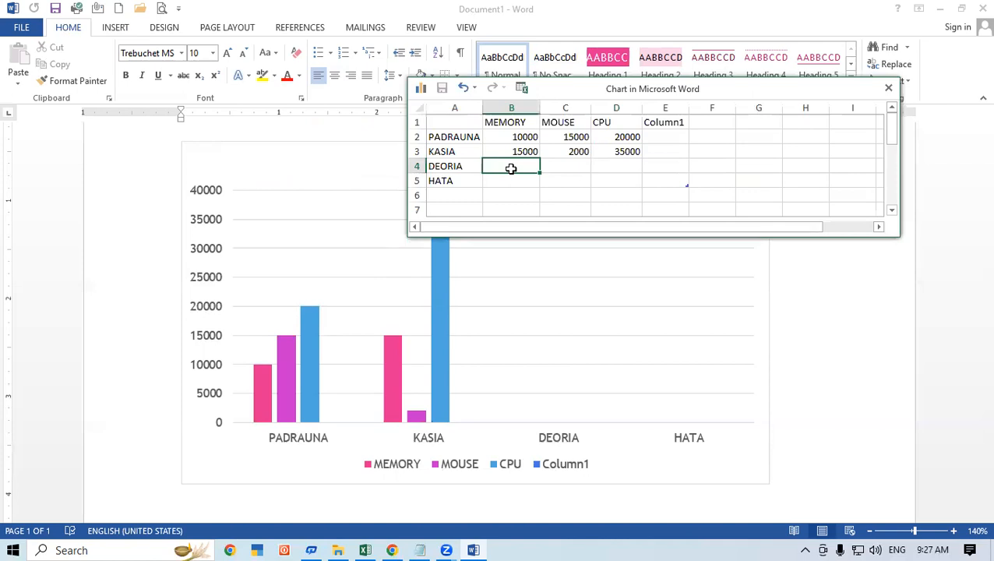
{"action": "type", "text": "45000"}
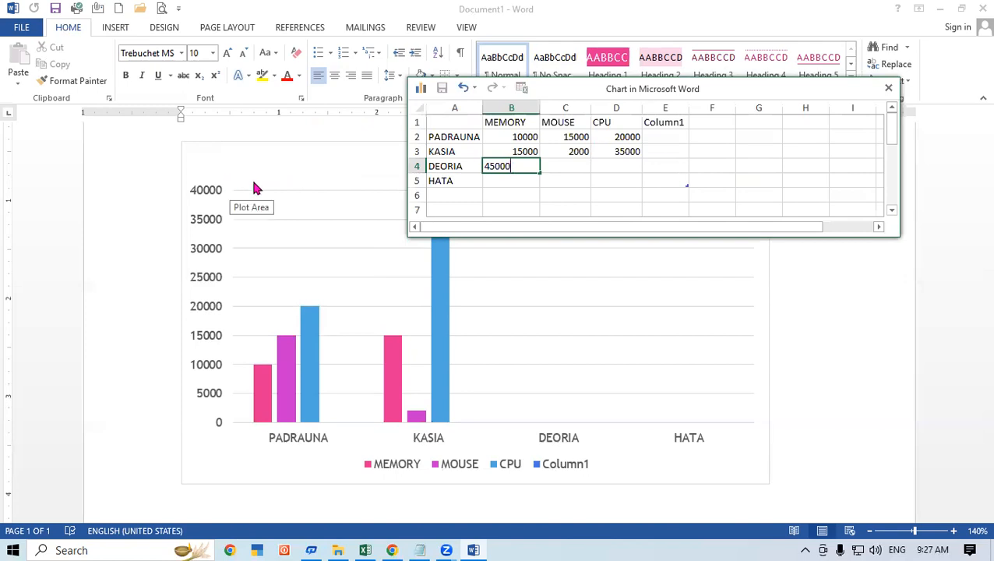
{"action": "left_click", "coordinate": [553, 187]}
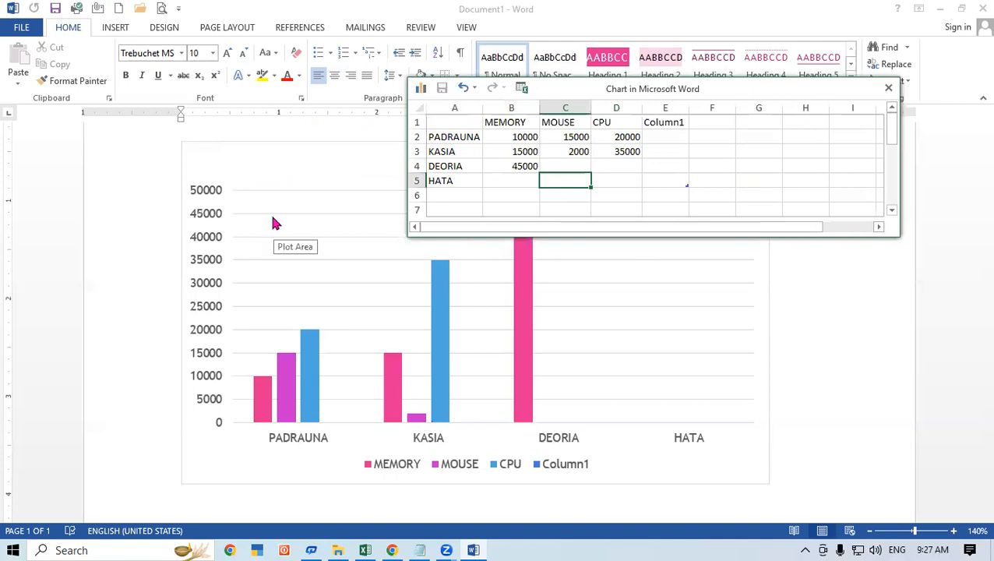
- Change the MOUSE value in the KASIA row to 12000
{"action": "left_click", "coordinate": [577, 149]}
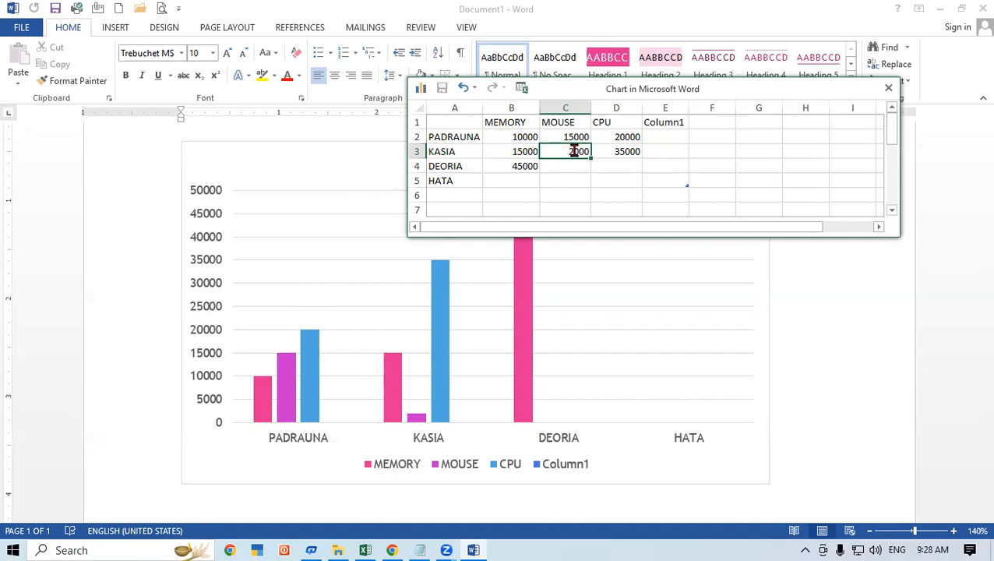
{"action": "type", "text": "20000"}
{"action": "key", "text": "Return"}
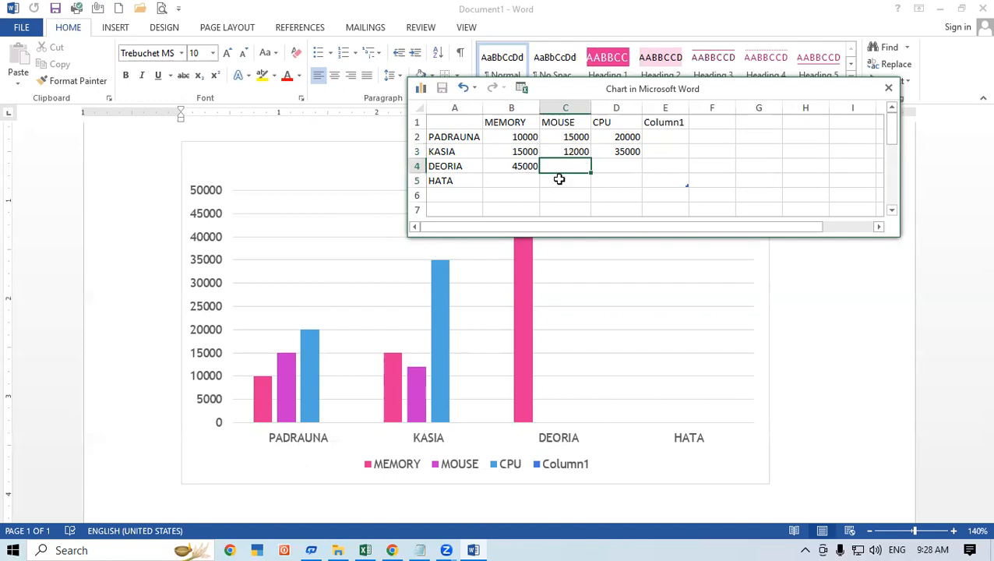
- Enter 5000 for MOUSE and 3500 for CPU in the DEORIA row
{"action": "type", "text": "5000"}
{"action": "left_click", "coordinate": [626, 170]}
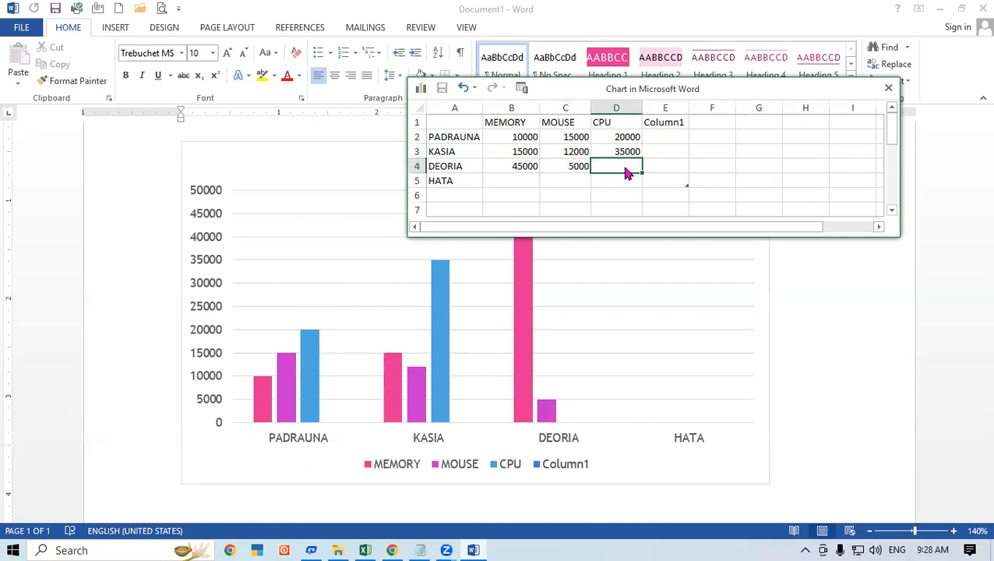
{"action": "type", "text": "3500"}
{"action": "left_click", "coordinate": [513, 186]}
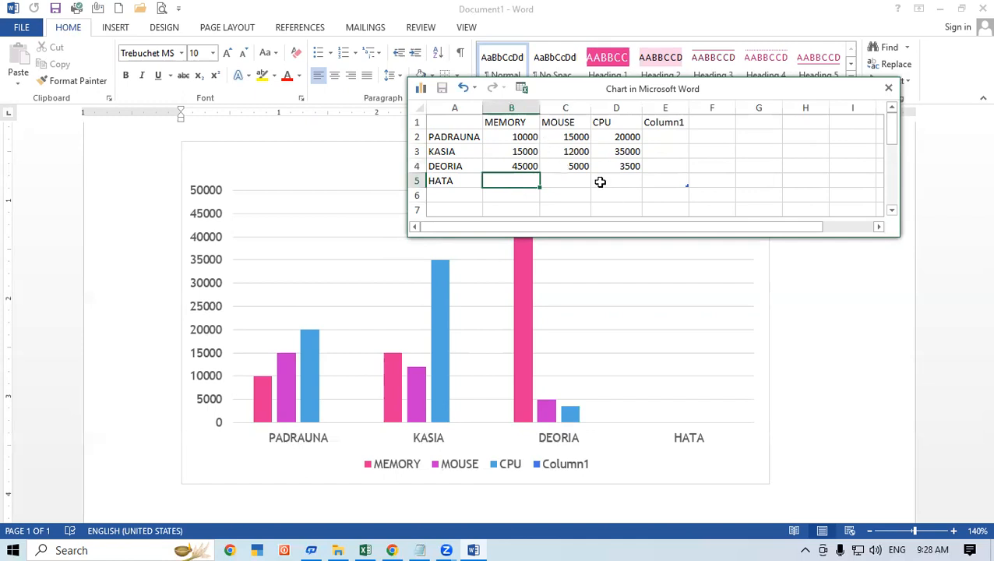
- Replace the MEMORY value in the DEORIA row with 20000
{"action": "left_click", "coordinate": [518, 166]}
{"action": "double_click", "coordinate": [517, 165]}
{"action": "key", "text": "BackSpace"}
{"action": "type", "text": "20000"}
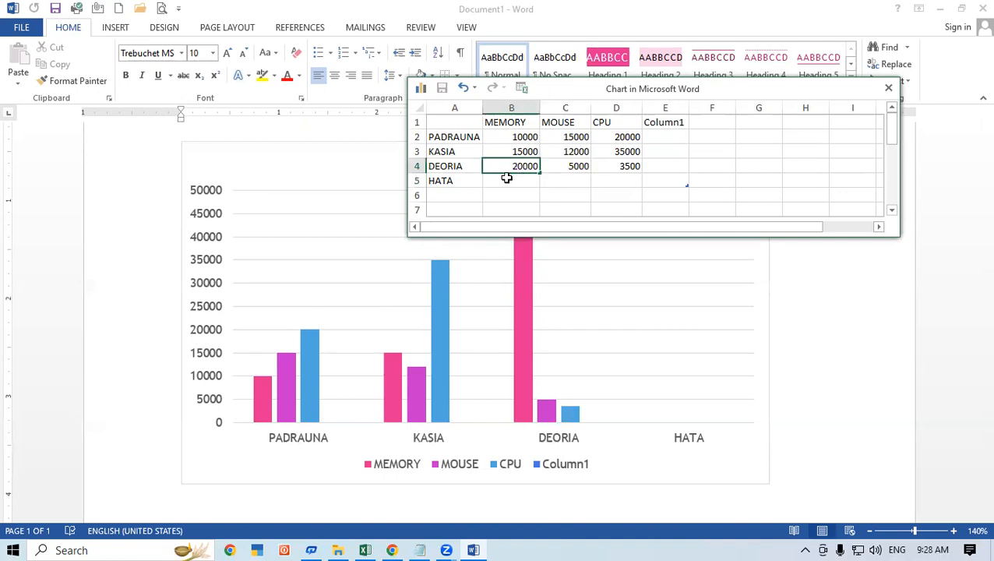
- Fill the HATA row with 15000 for MEMORY, 20000 for MOUSE and 25000 for CPU, and close the data sheet
{"action": "left_click", "coordinate": [506, 191]}
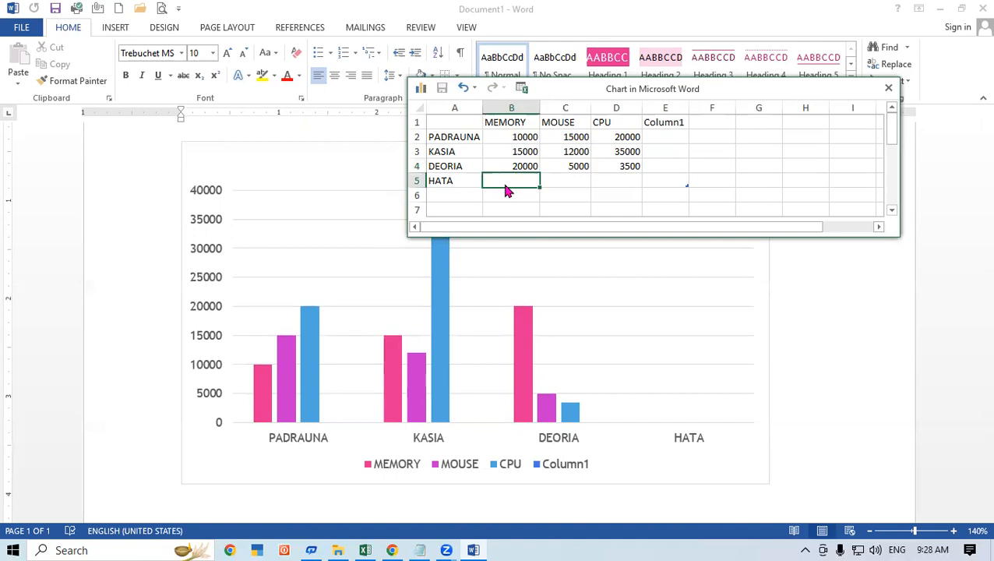
{"action": "type", "text": "15000"}
{"action": "left_click", "coordinate": [566, 183]}
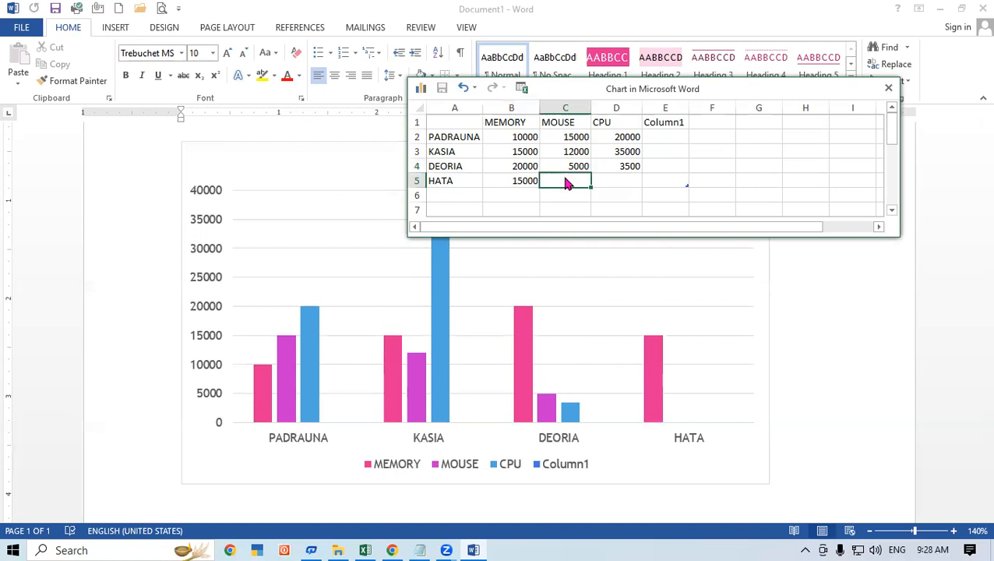
{"action": "type", "text": "20000"}
{"action": "left_click", "coordinate": [627, 181]}
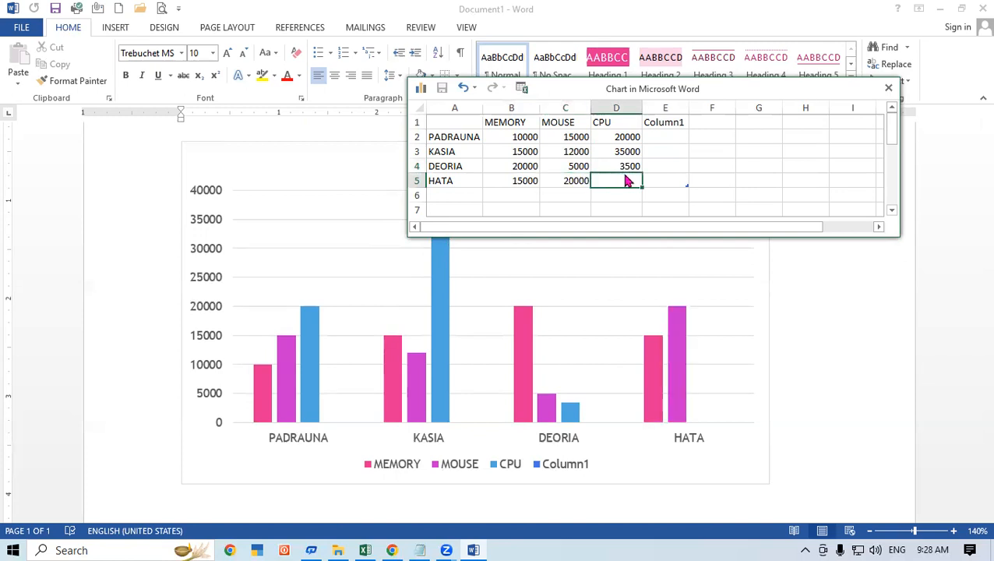
{"action": "type", "text": "25000"}
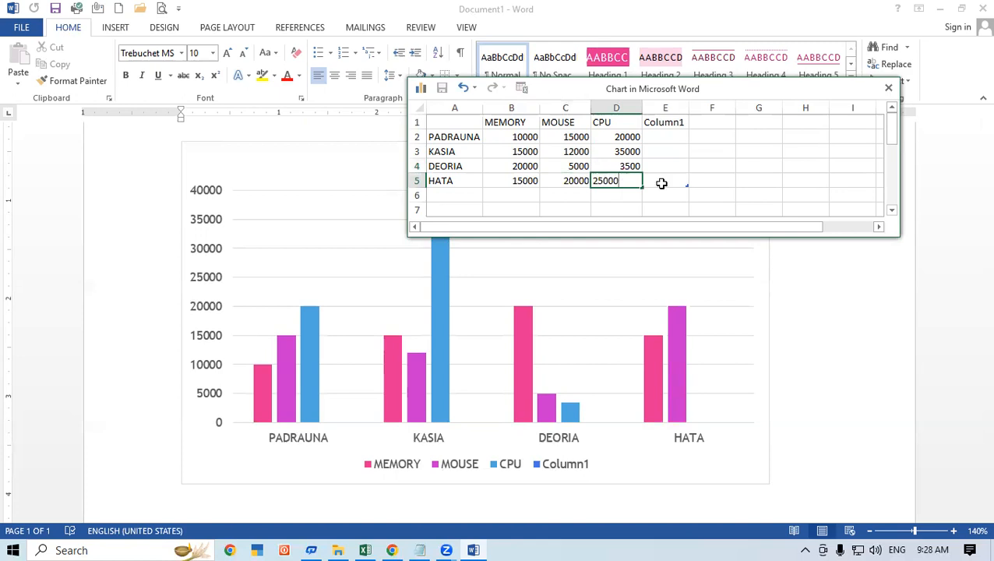
{"action": "left_click", "coordinate": [679, 180]}
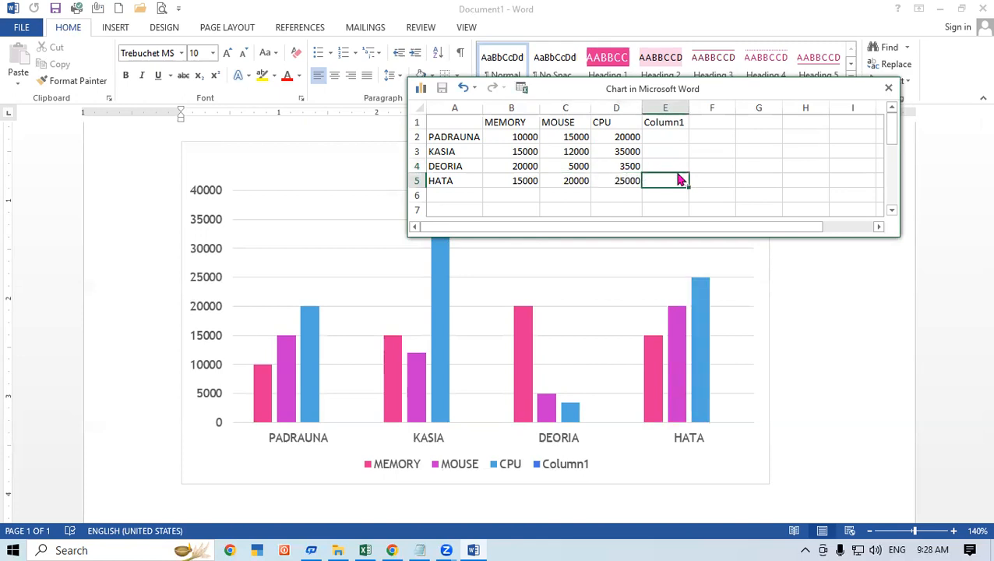
{"action": "left_click", "coordinate": [890, 88]}
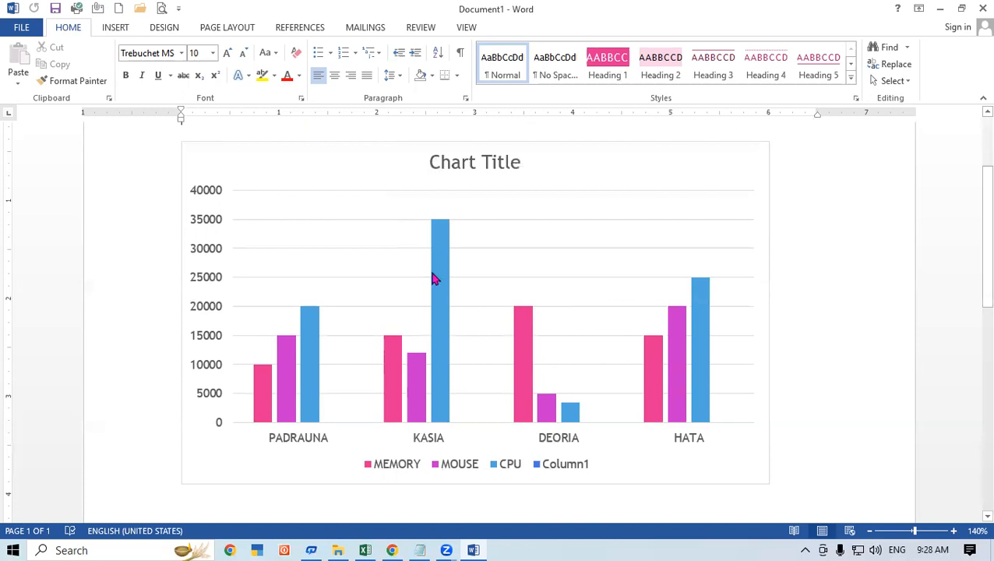
- Select the CPU series in the chart and examine the available chart design and formatting tools
{"action": "left_click", "coordinate": [441, 226]}
{"action": "left_click", "coordinate": [506, 35]}
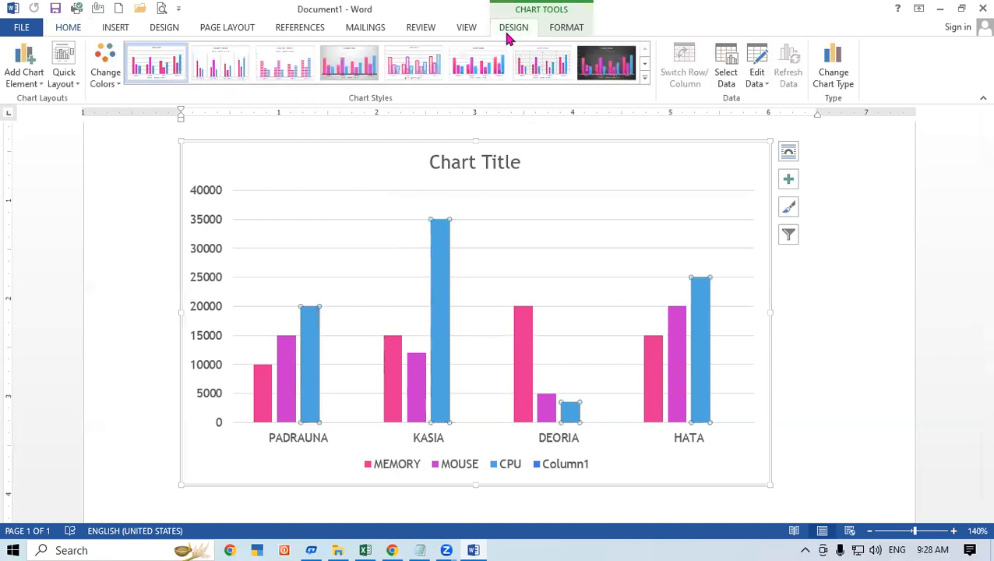
{"action": "left_click", "coordinate": [561, 36]}
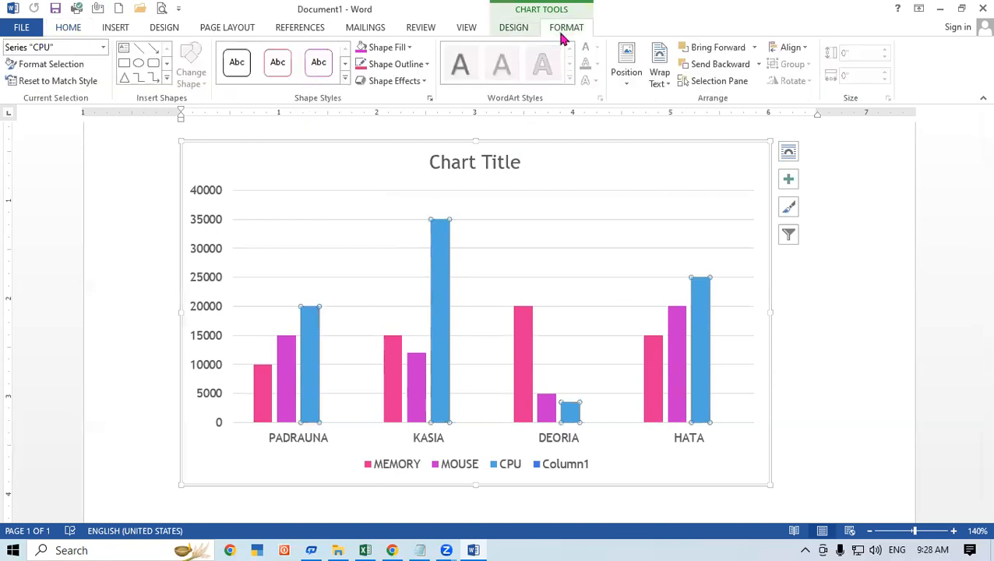
{"action": "left_click", "coordinate": [512, 29]}
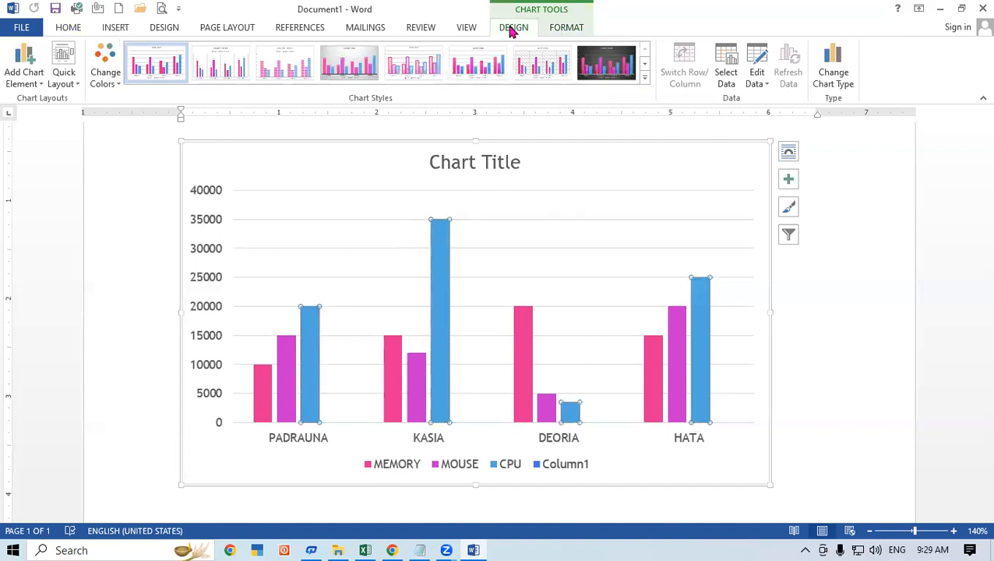
{"action": "left_click", "coordinate": [568, 29]}
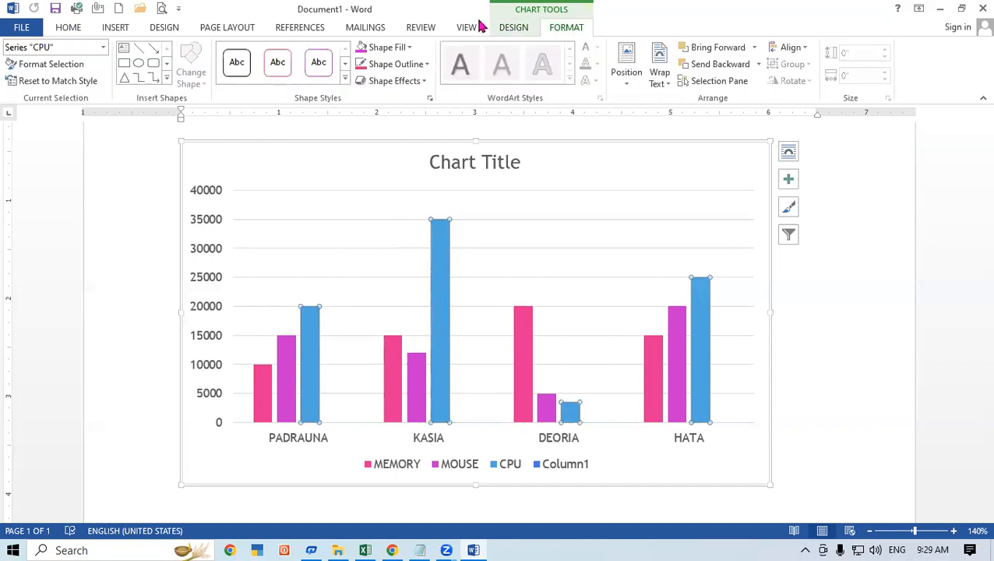
{"action": "left_click", "coordinate": [510, 29]}
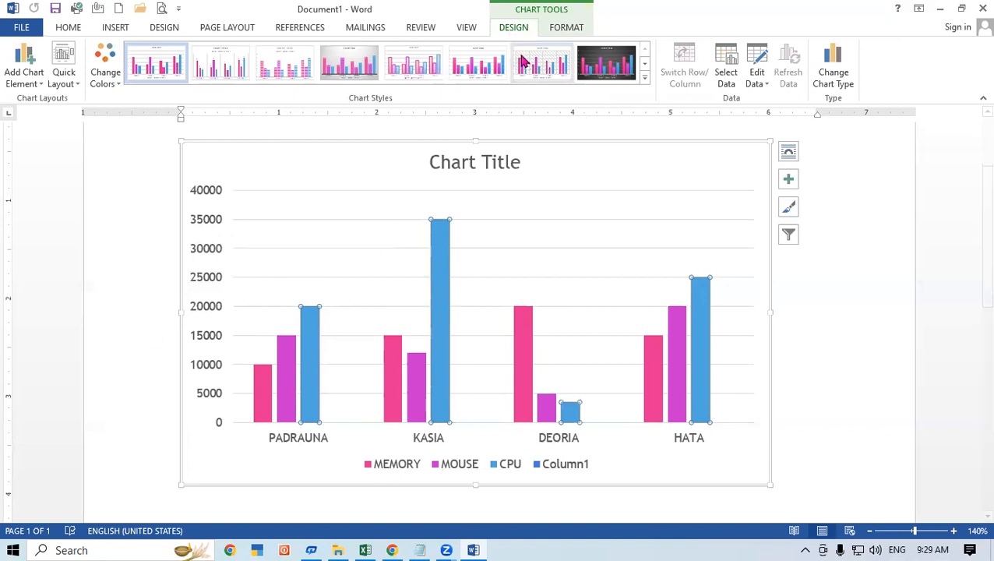
- Hide the chart's primary vertical axis
{"action": "left_click", "coordinate": [35, 88]}
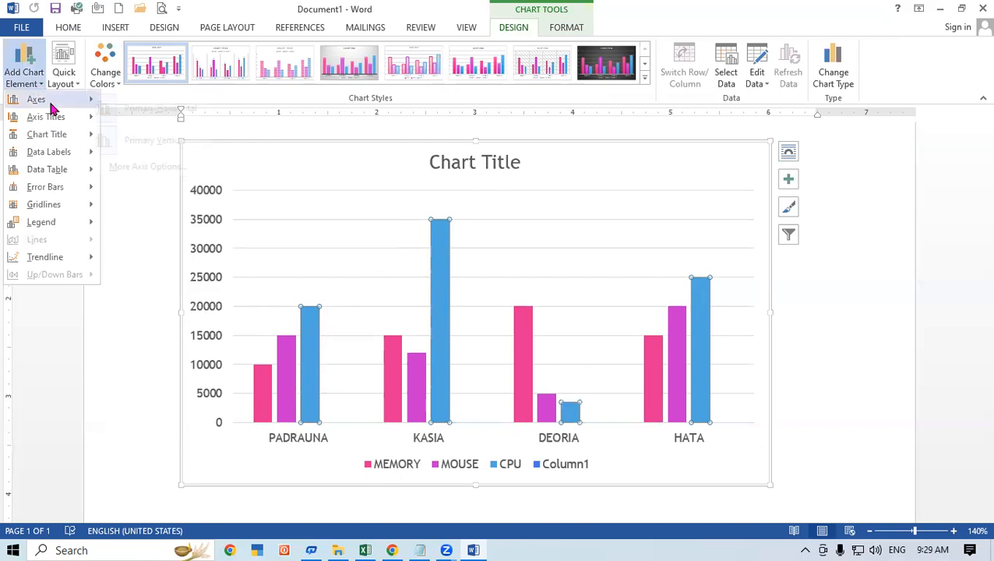
{"action": "mouse_move", "coordinate": [99, 121]}
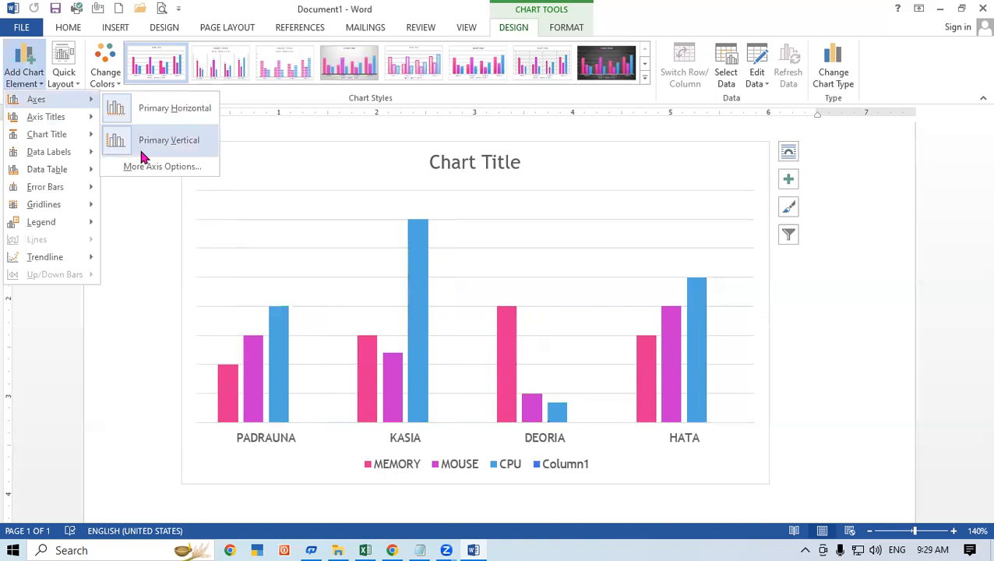
{"action": "key", "text": "Escape"}
{"action": "key", "text": "Escape"}
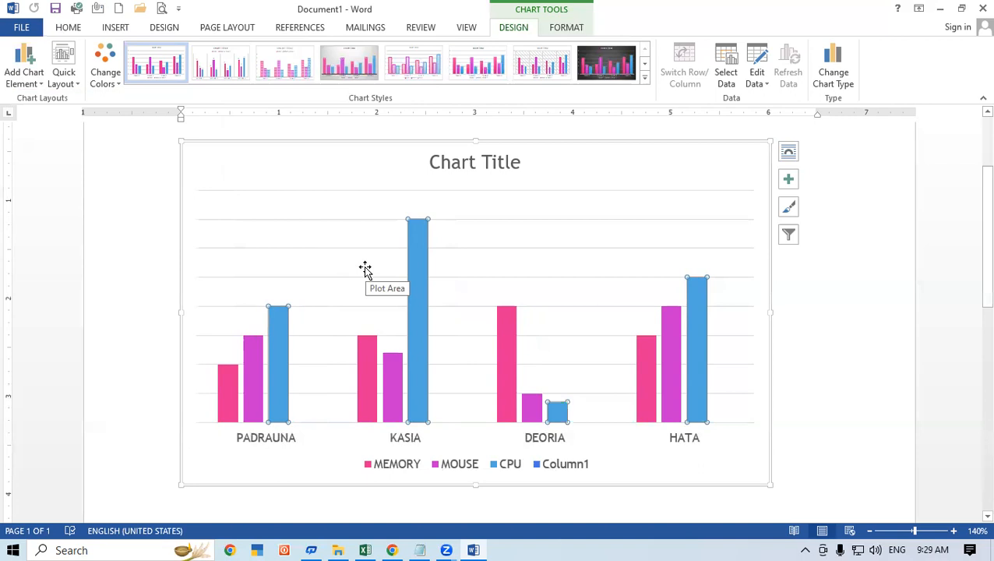
- Show the chart's primary vertical axis again
{"action": "left_click", "coordinate": [41, 73]}
{"action": "mouse_move", "coordinate": [68, 102]}
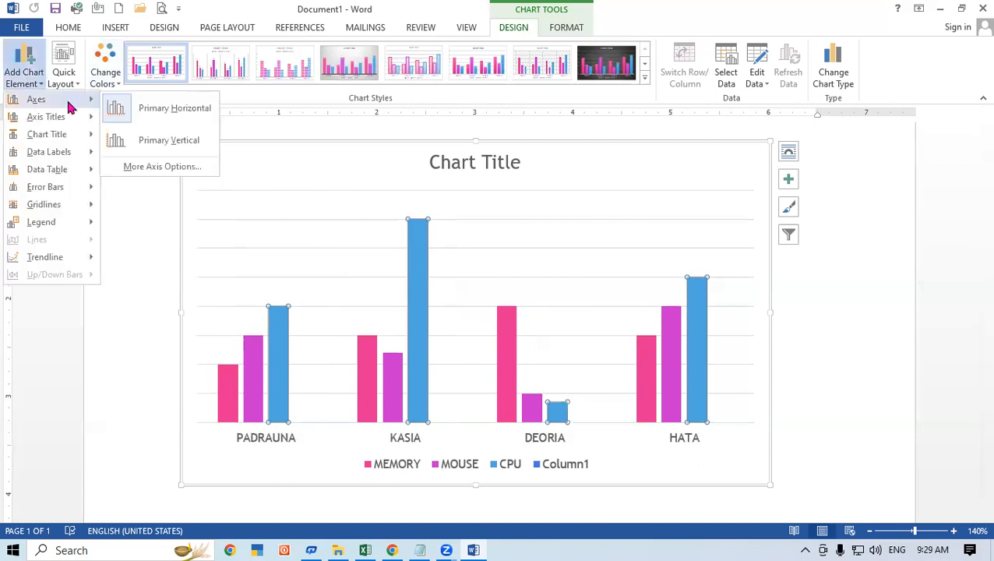
{"action": "left_click", "coordinate": [131, 141]}
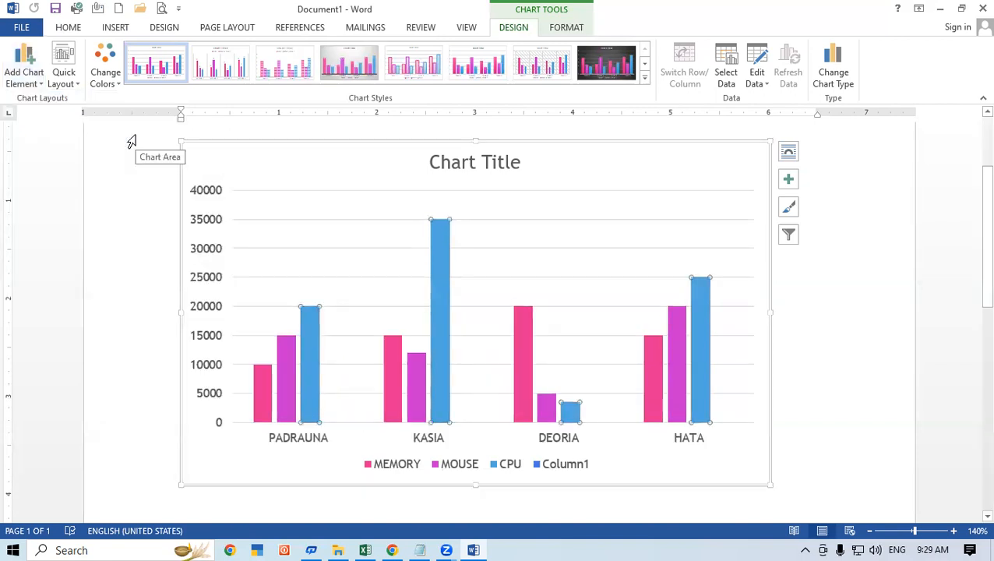
- Preview the primary vertical axis title and the centered overlay chart title without applying them, and select the chart title
{"action": "left_click", "coordinate": [21, 78]}
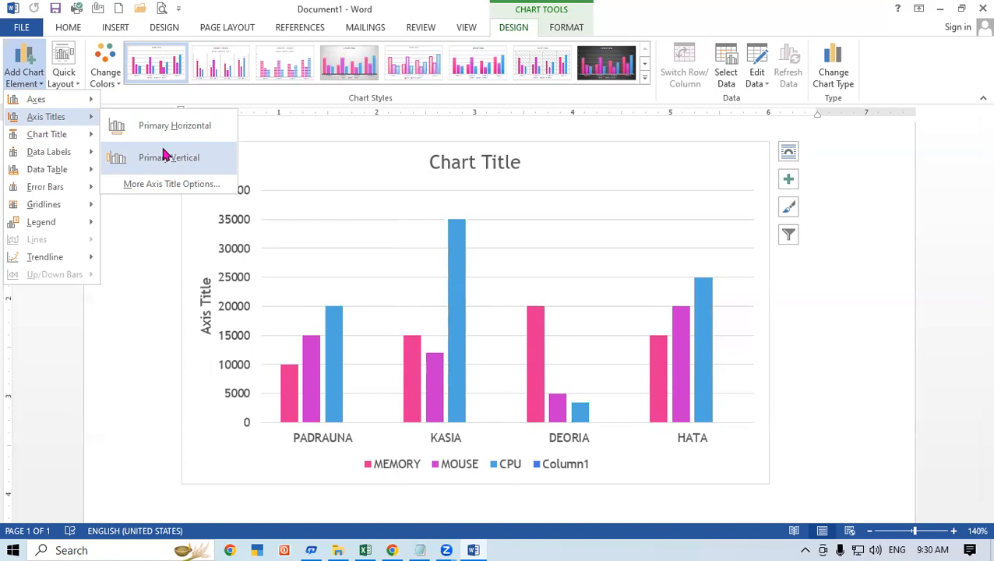
{"action": "left_click", "coordinate": [216, 434]}
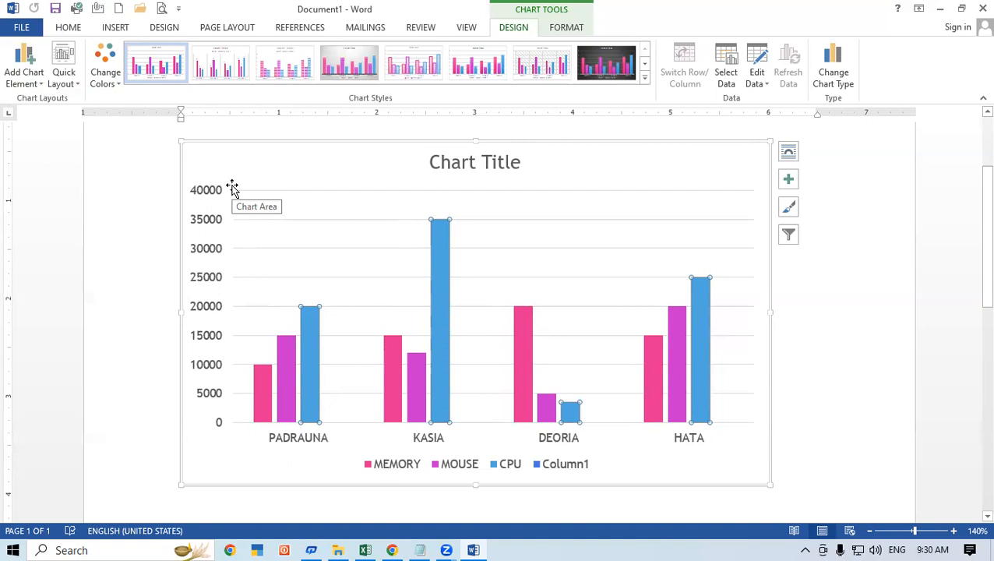
{"action": "left_click", "coordinate": [22, 60]}
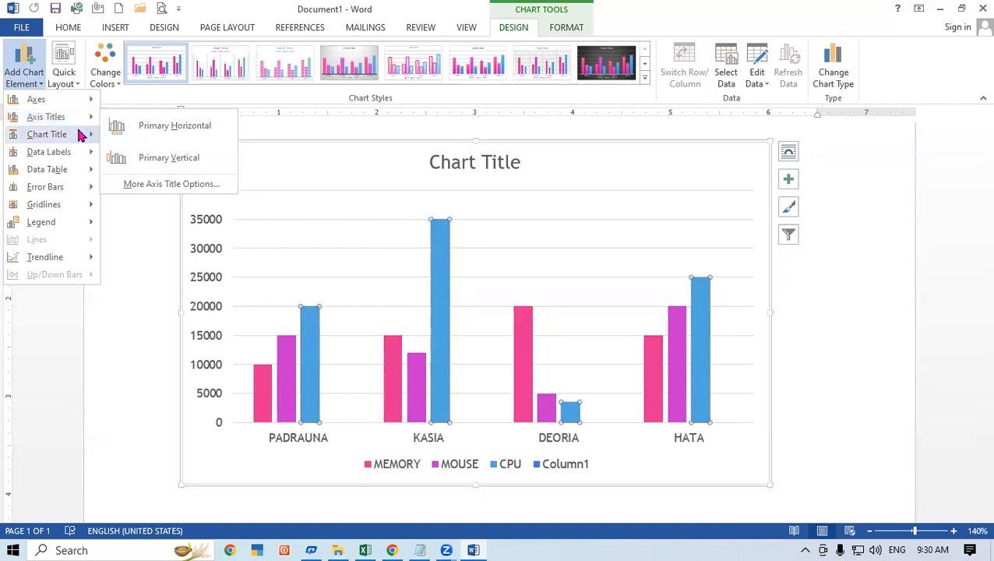
{"action": "mouse_move", "coordinate": [81, 134]}
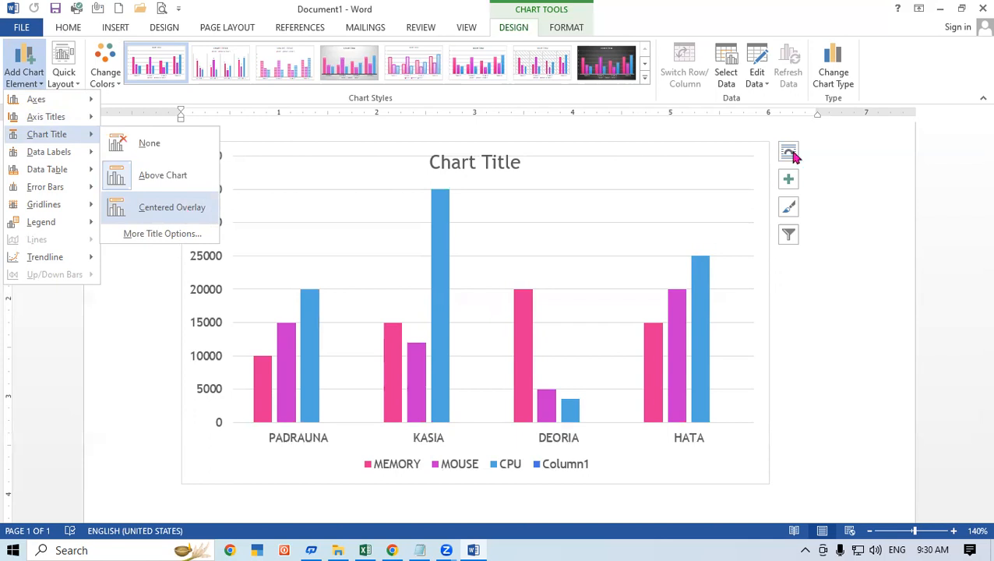
{"action": "left_click", "coordinate": [497, 164]}
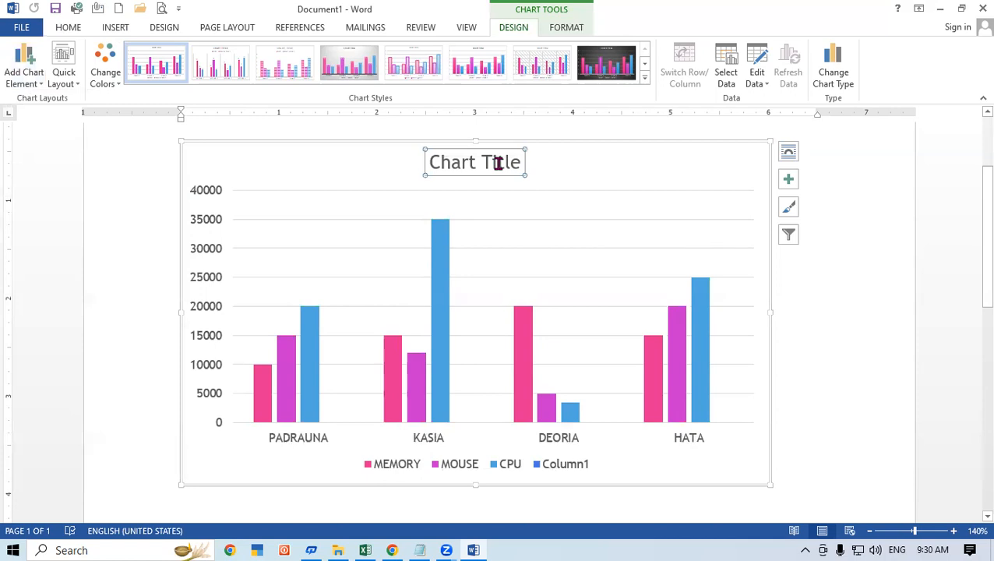
- Change the chart title to PRODUCT SALE RECORD and make it bold
{"action": "type", "text": "PRO"}
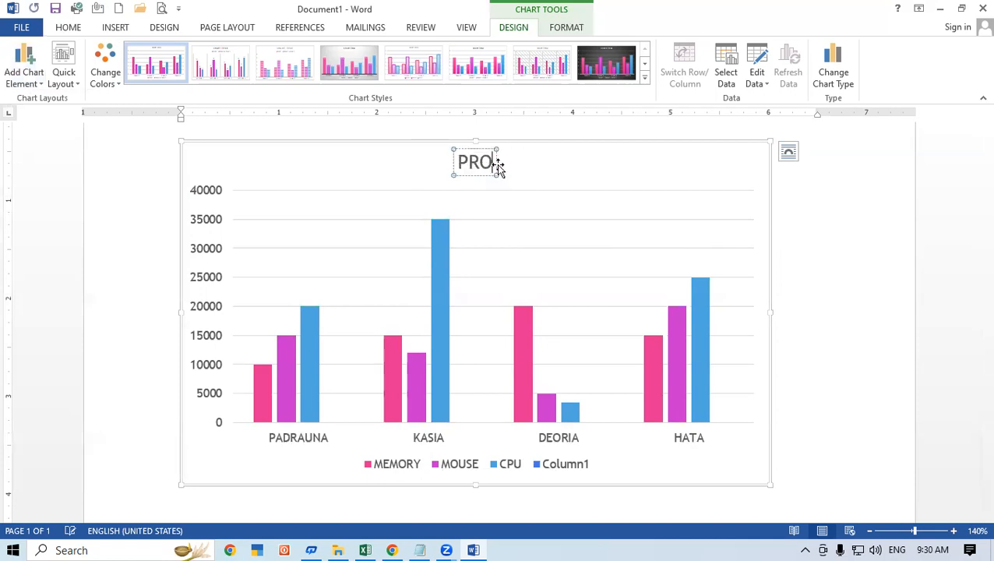
{"action": "type", "text": "DUCT"}
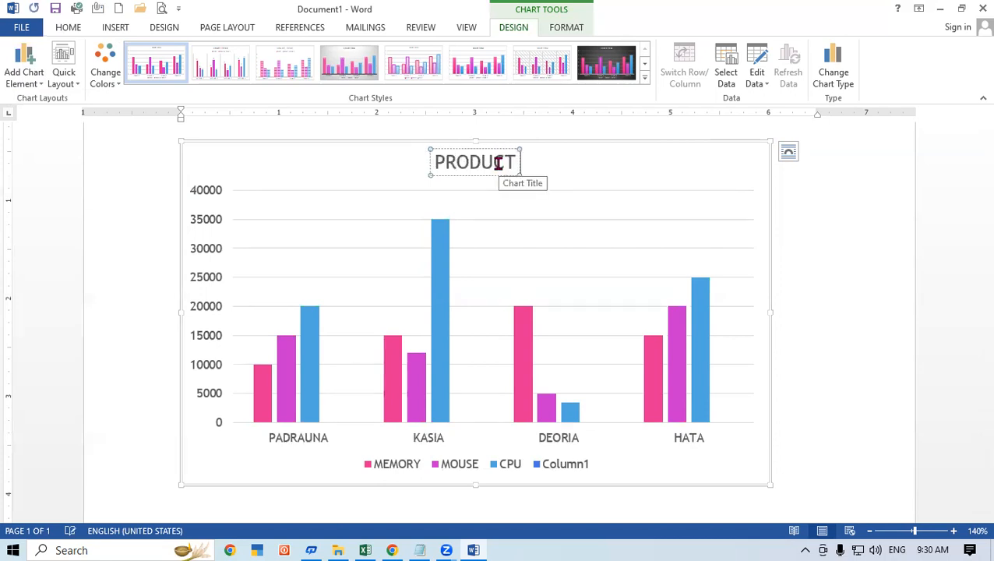
{"action": "type", "text": " SALE"}
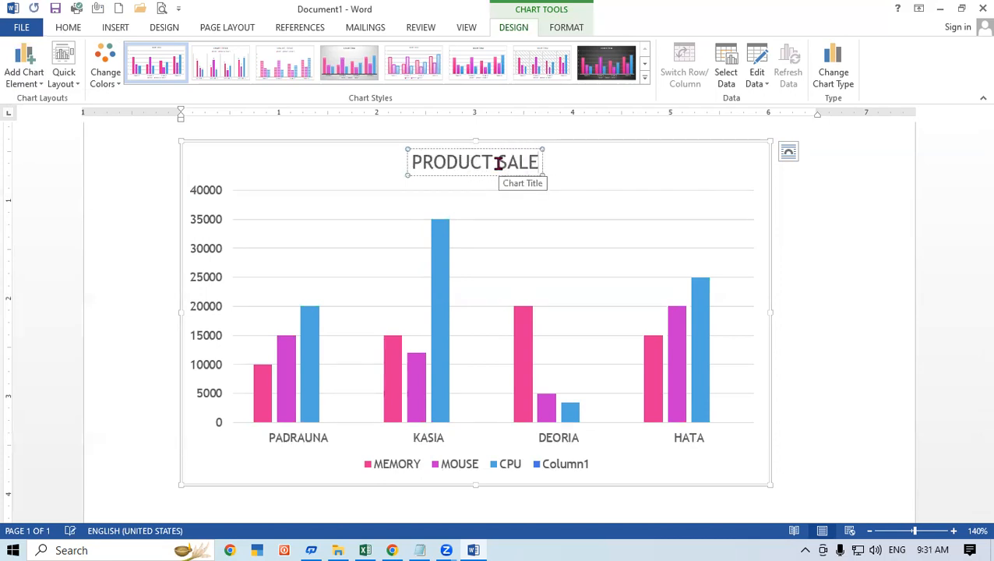
{"action": "type", "text": " RECORD"}
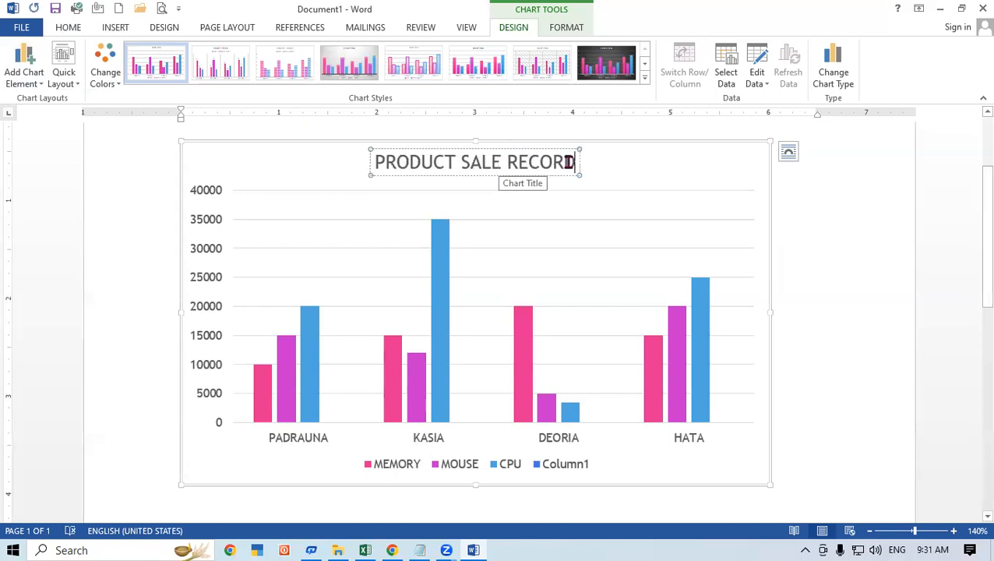
{"action": "left_click_drag", "start_coordinate": [572, 156], "coordinate": [403, 189]}
{"action": "key", "text": "ctrl+b"}
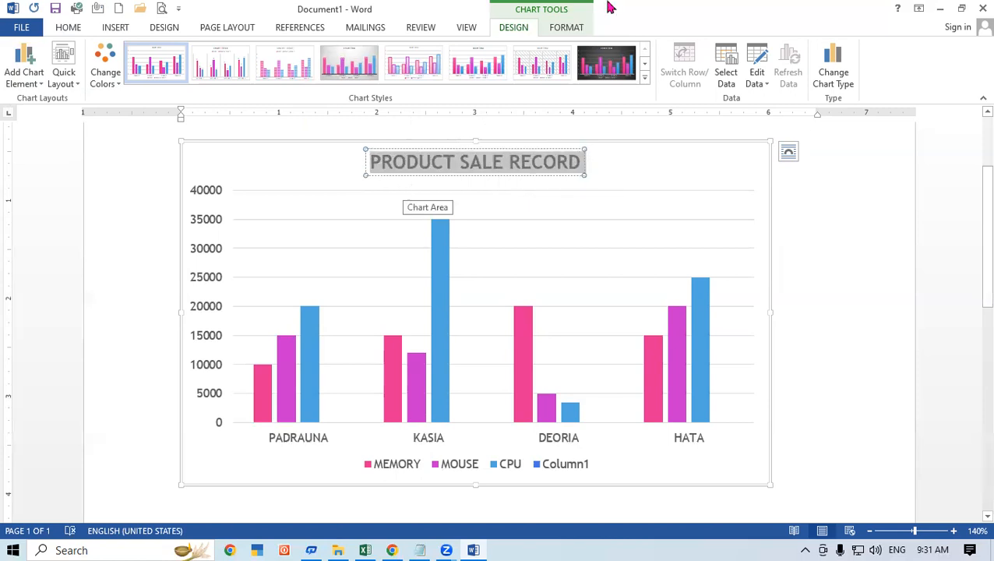
{"action": "left_click", "coordinate": [294, 201]}
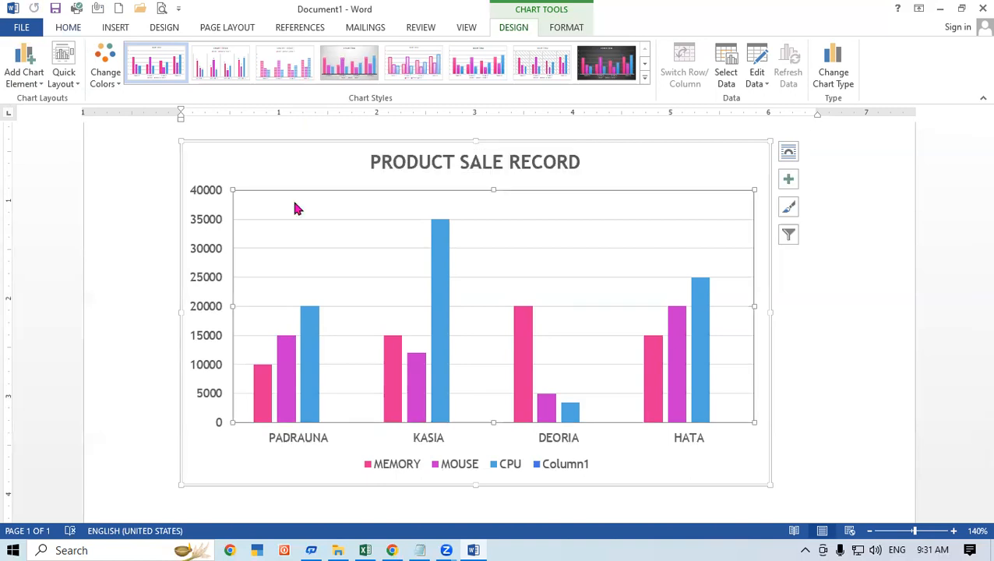
- Preview the data labels, add a data table with legend keys to the chart, and remove that table again
{"action": "left_click", "coordinate": [22, 66]}
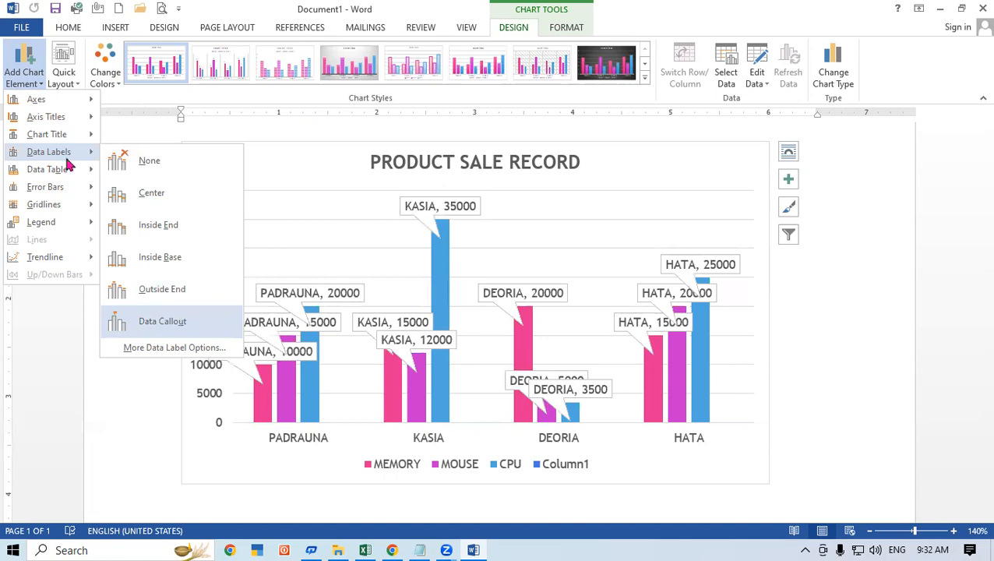
{"action": "mouse_move", "coordinate": [84, 169]}
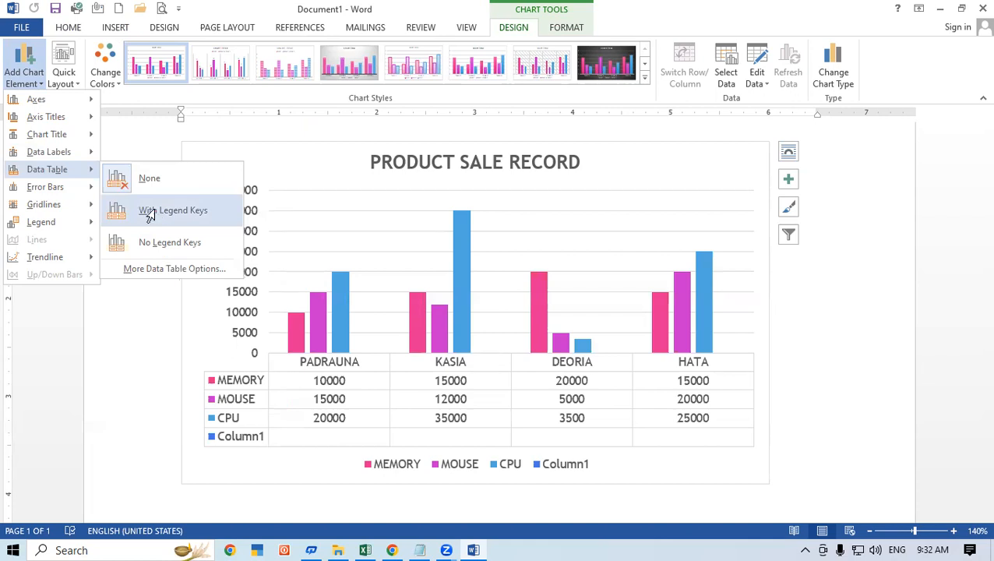
{"action": "left_click", "coordinate": [290, 392]}
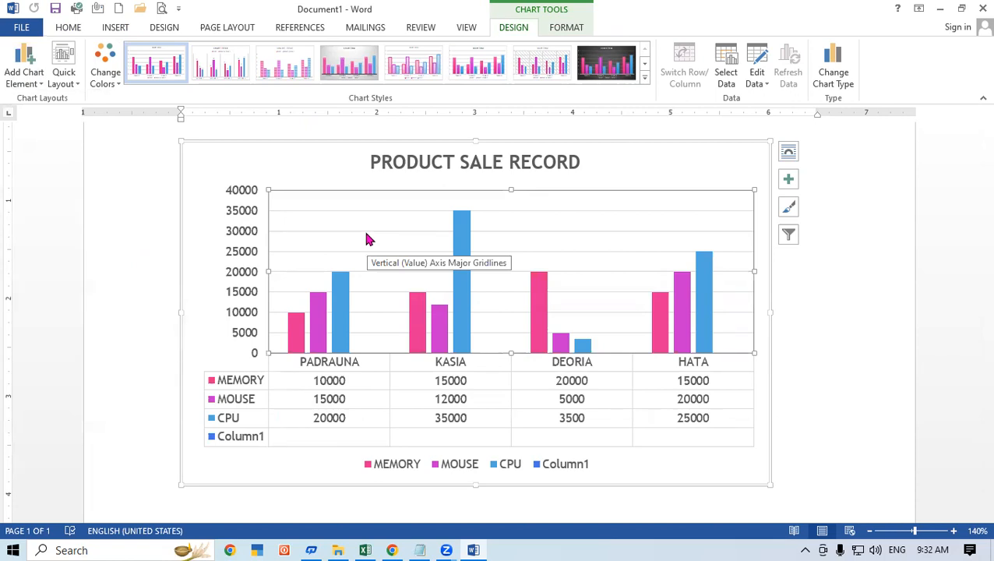
{"action": "left_click", "coordinate": [41, 84]}
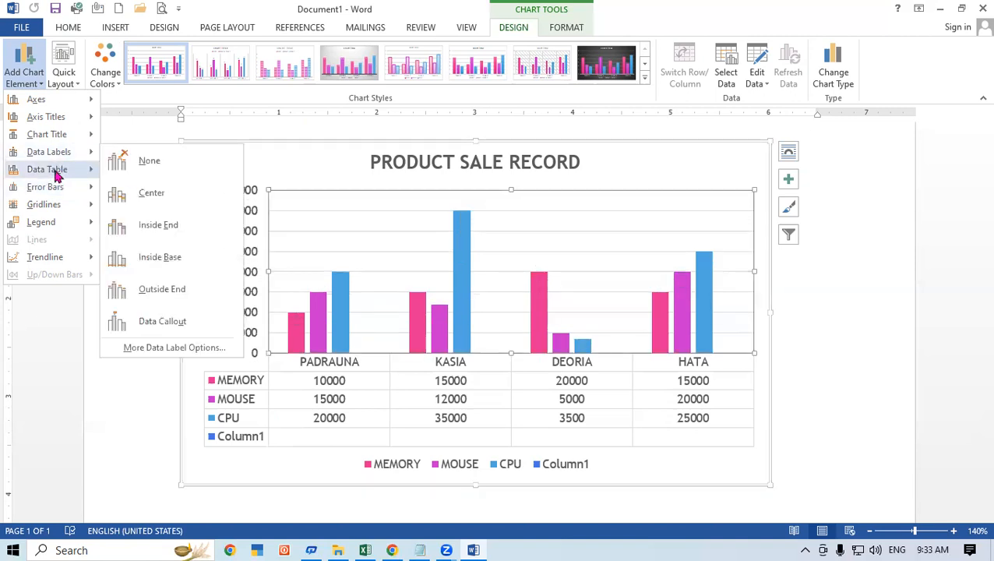
{"action": "left_click", "coordinate": [145, 187]}
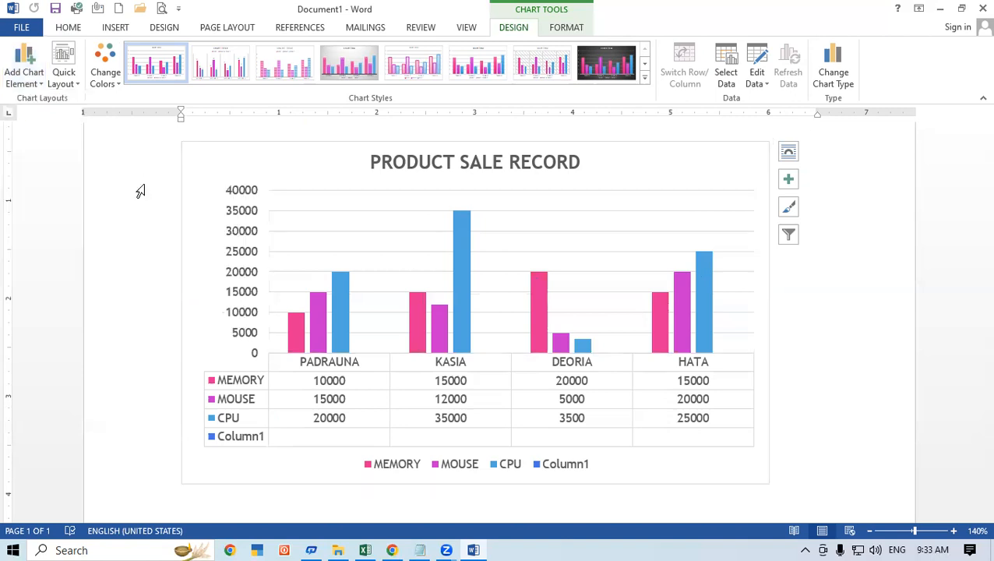
- Preview the gridline options without applying them, and place the legend at the top of the chart
{"action": "left_click", "coordinate": [34, 72]}
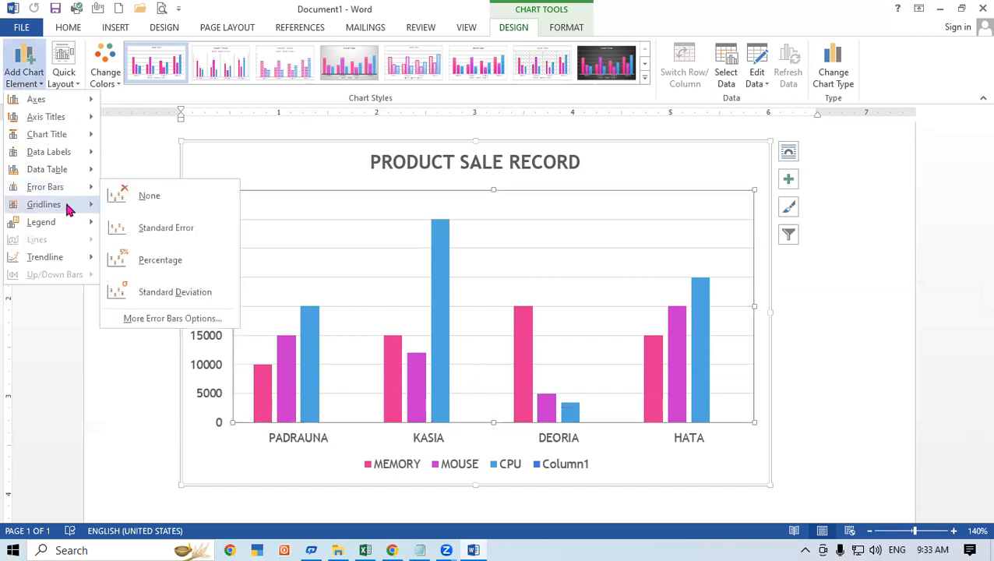
{"action": "mouse_move", "coordinate": [68, 209]}
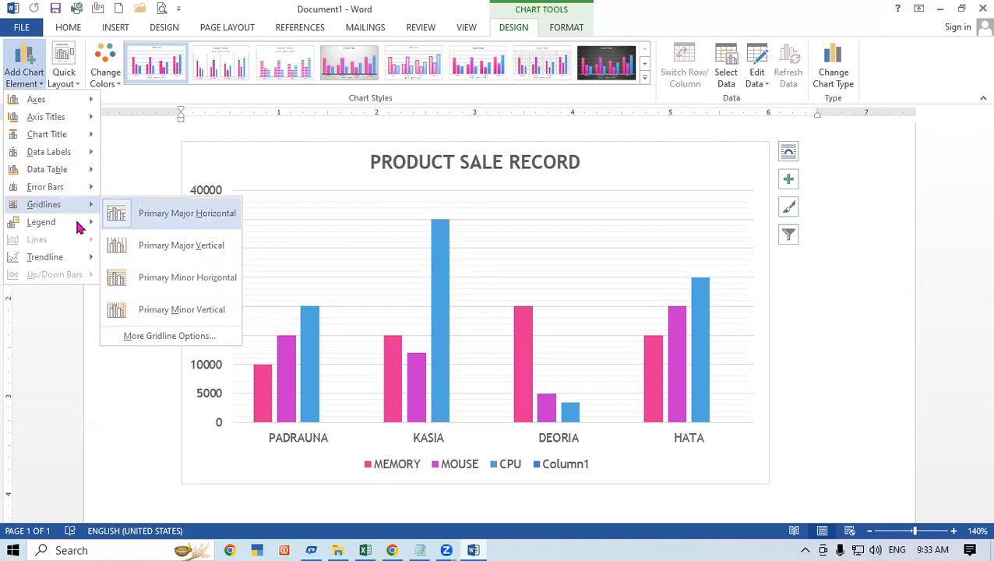
{"action": "mouse_move", "coordinate": [77, 226]}
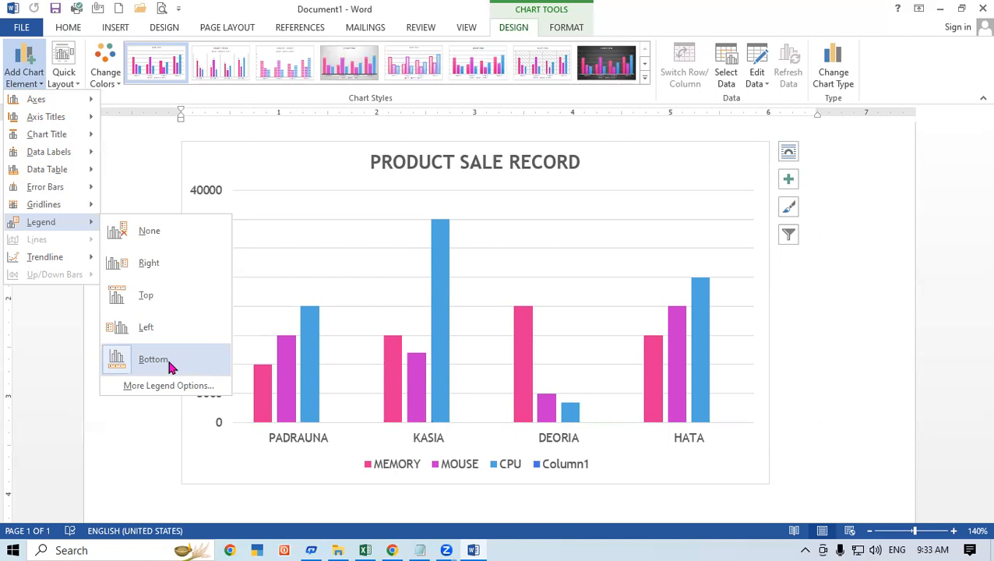
{"action": "left_click", "coordinate": [180, 292]}
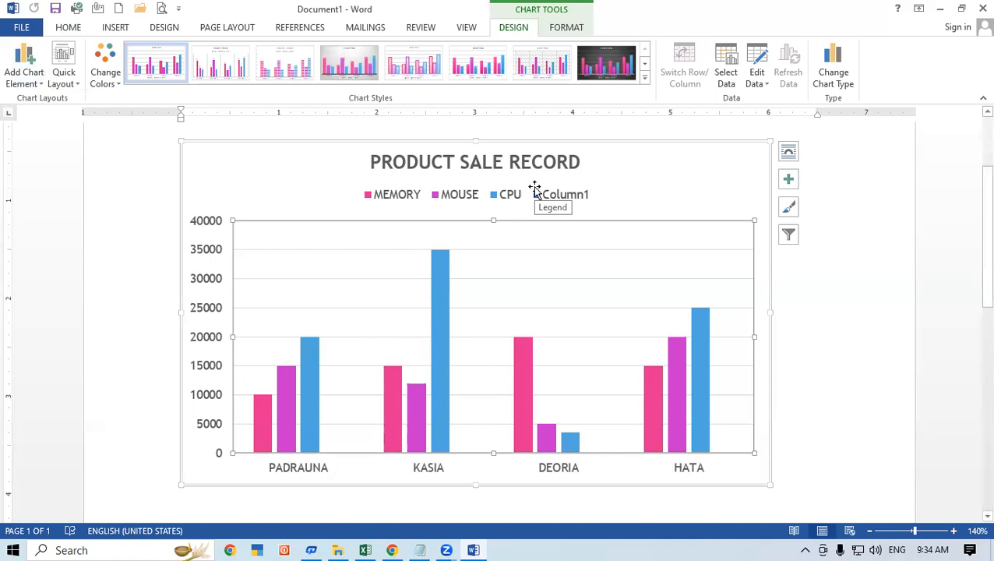
- Apply quick layout Layout 9 to the chart
{"action": "left_click", "coordinate": [30, 70]}
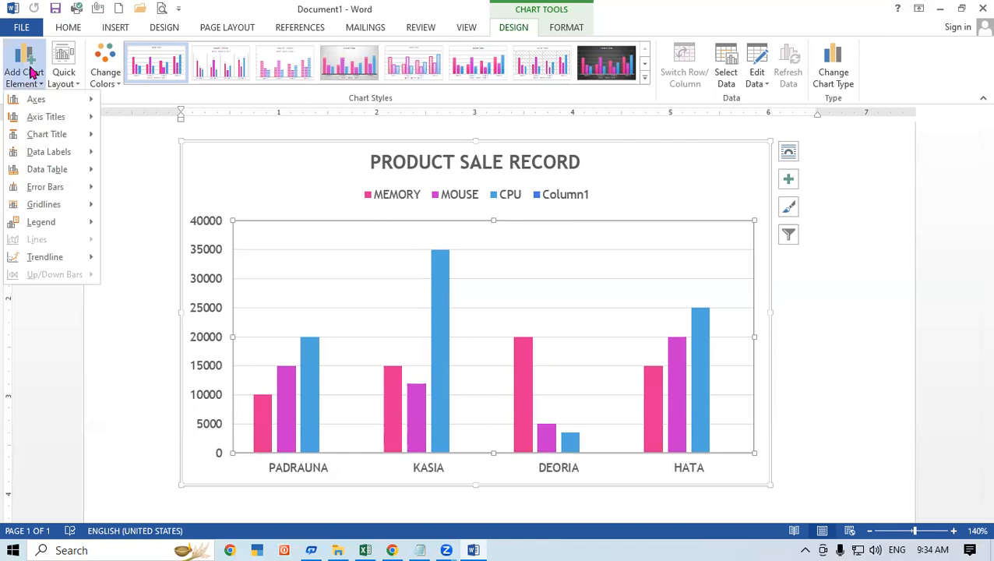
{"action": "left_click", "coordinate": [119, 168]}
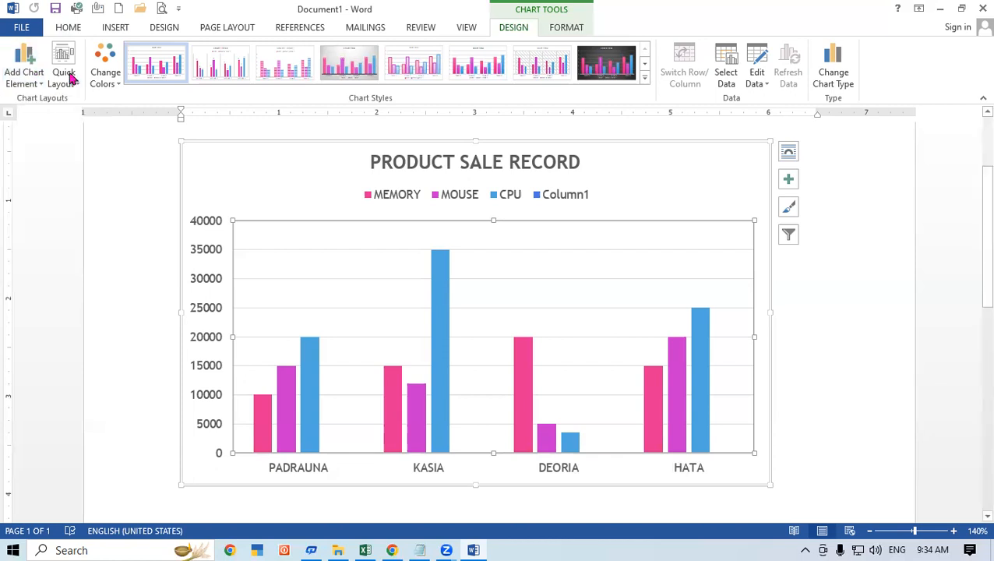
{"action": "left_click", "coordinate": [70, 79]}
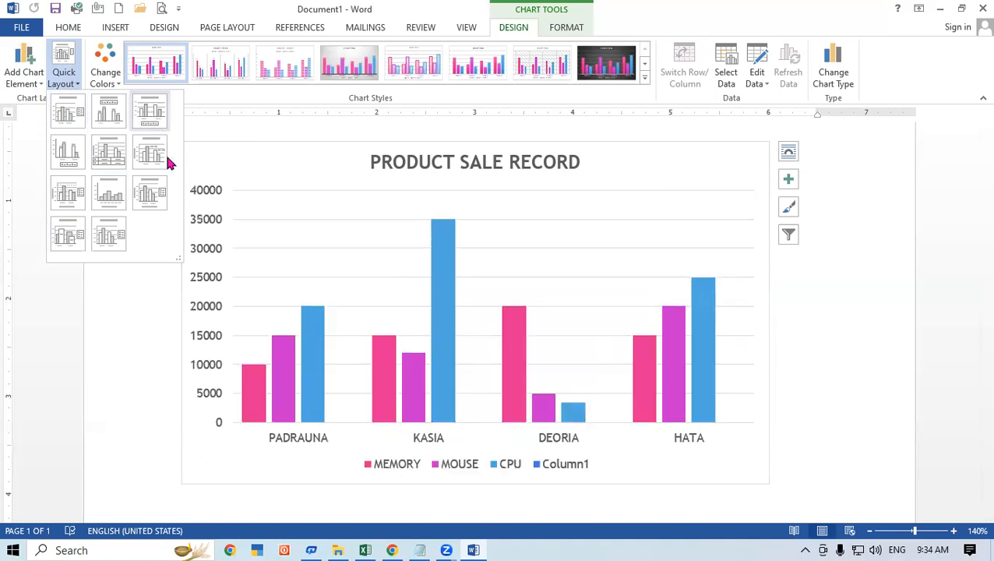
{"action": "left_click", "coordinate": [162, 202]}
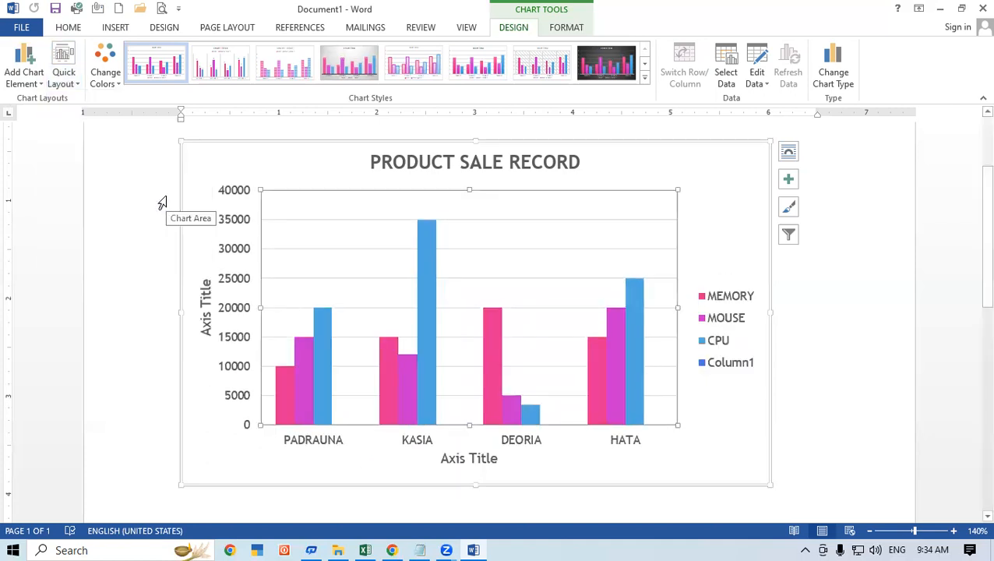
- Preview other quick layouts on the chart, including Layout 8 and the one with a data table, without applying any
{"action": "left_click", "coordinate": [64, 78]}
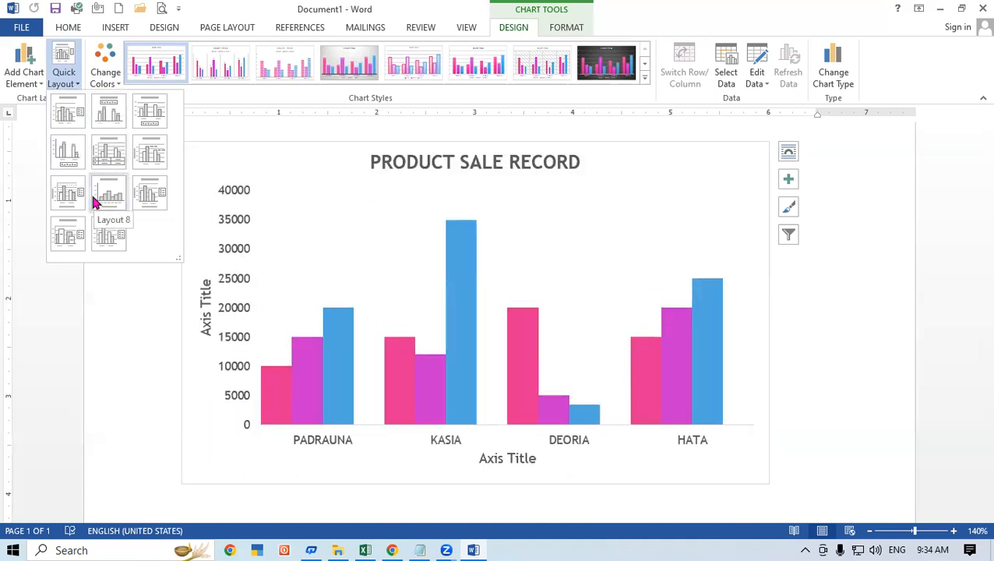
{"action": "left_click", "coordinate": [35, 69]}
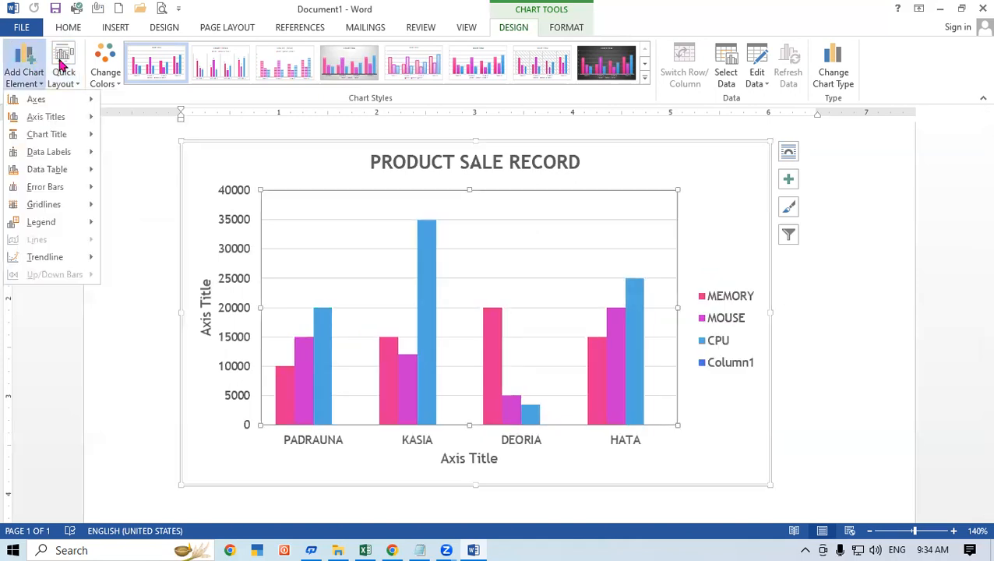
{"action": "left_click", "coordinate": [62, 68]}
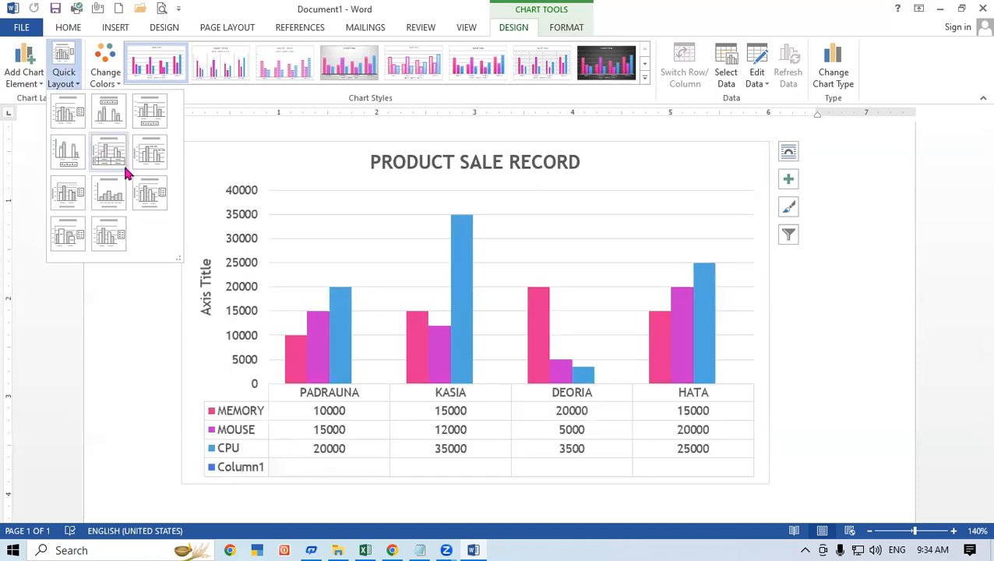
{"action": "left_click", "coordinate": [134, 318]}
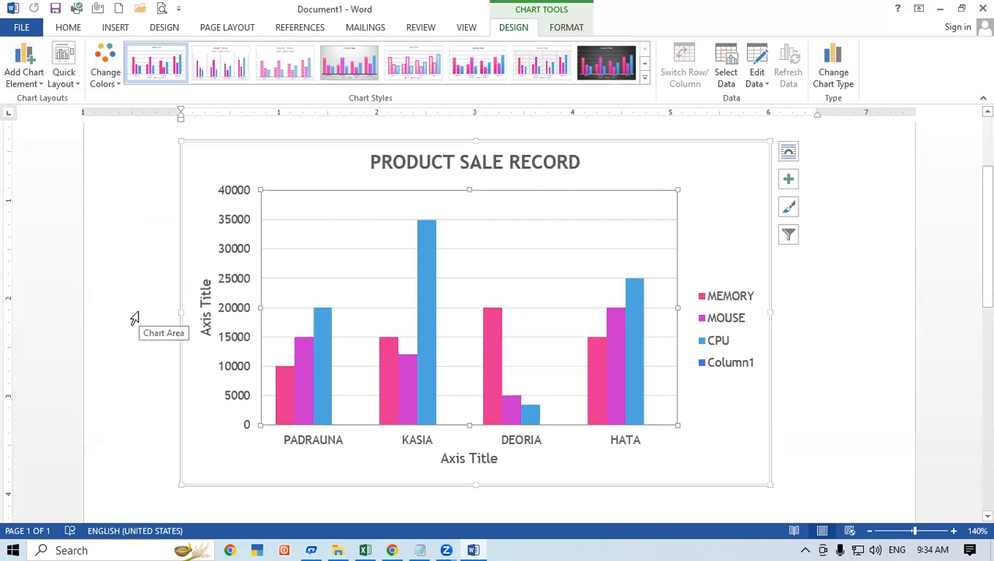
- Preview the monochromatic chart colors without applying them, and apply chart Style 11
{"action": "left_click", "coordinate": [103, 54]}
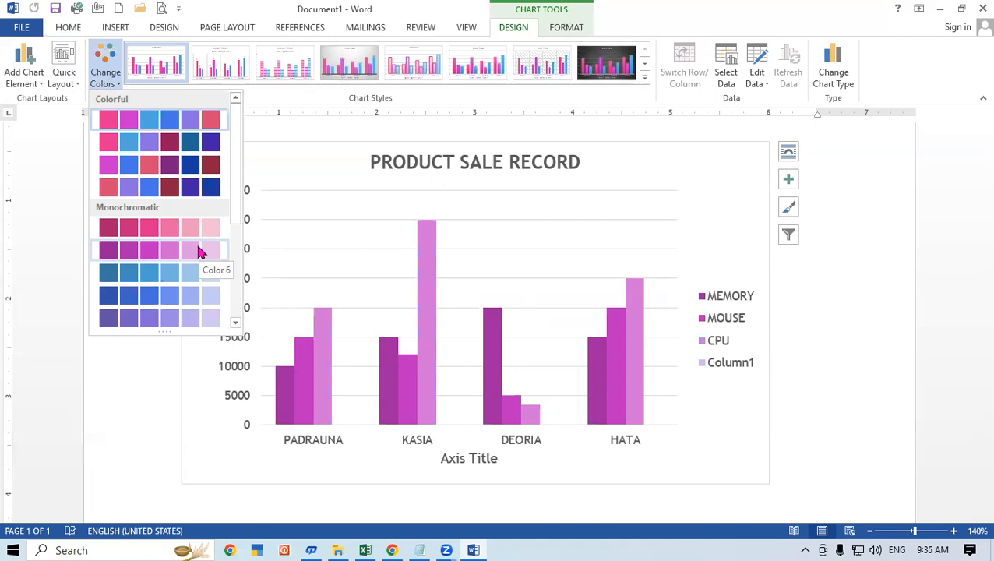
{"action": "left_click", "coordinate": [296, 164]}
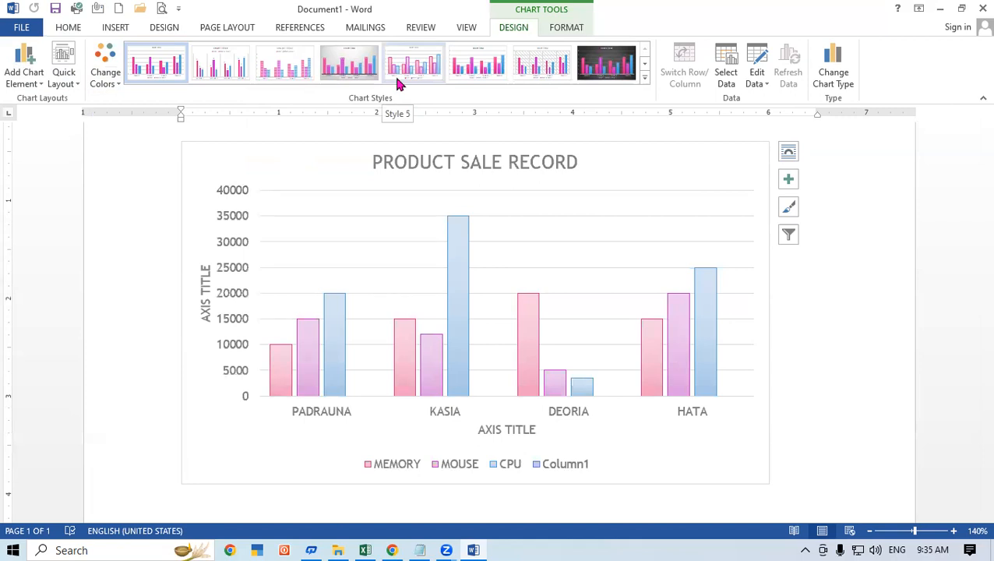
{"action": "left_click", "coordinate": [645, 78]}
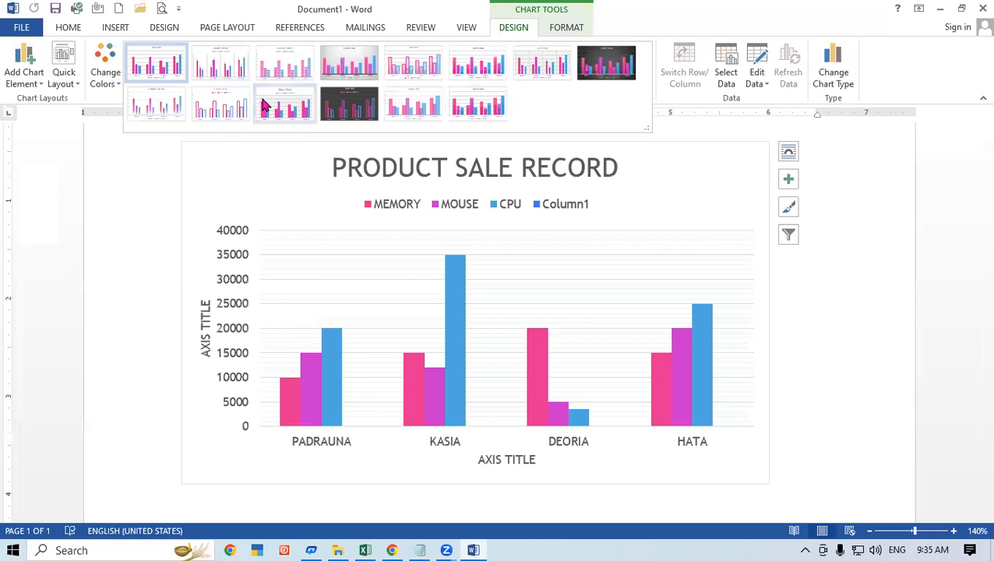
{"action": "left_click", "coordinate": [282, 108]}
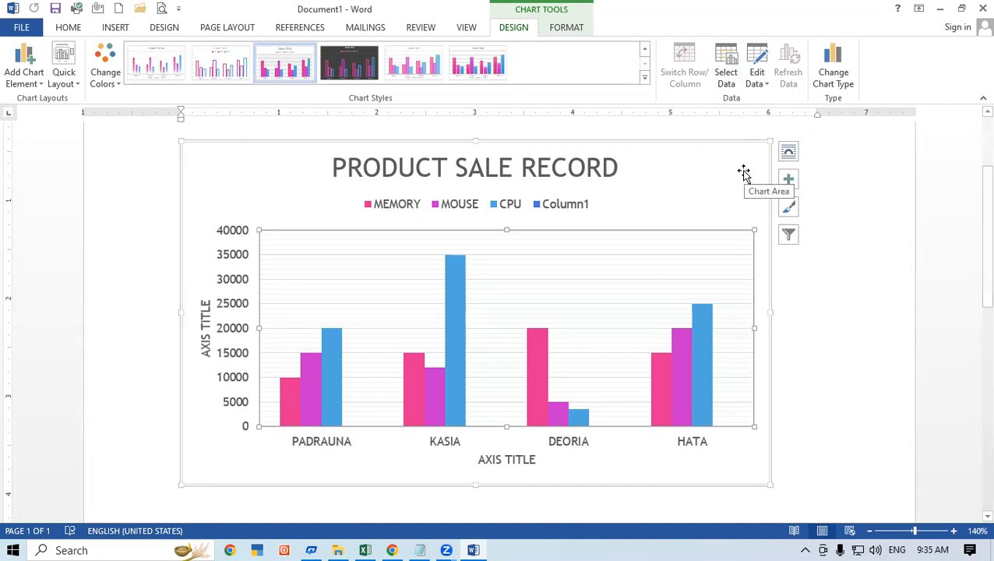
- Open the chart's source data, dismiss the data source selection, and move the data sheet up over the chart
{"action": "left_click", "coordinate": [741, 87]}
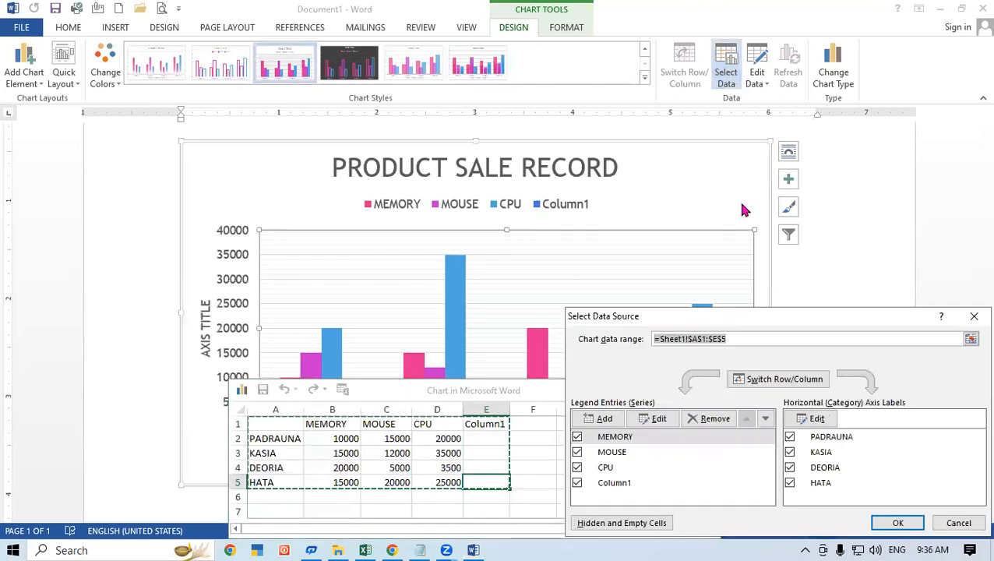
{"action": "left_click", "coordinate": [974, 317]}
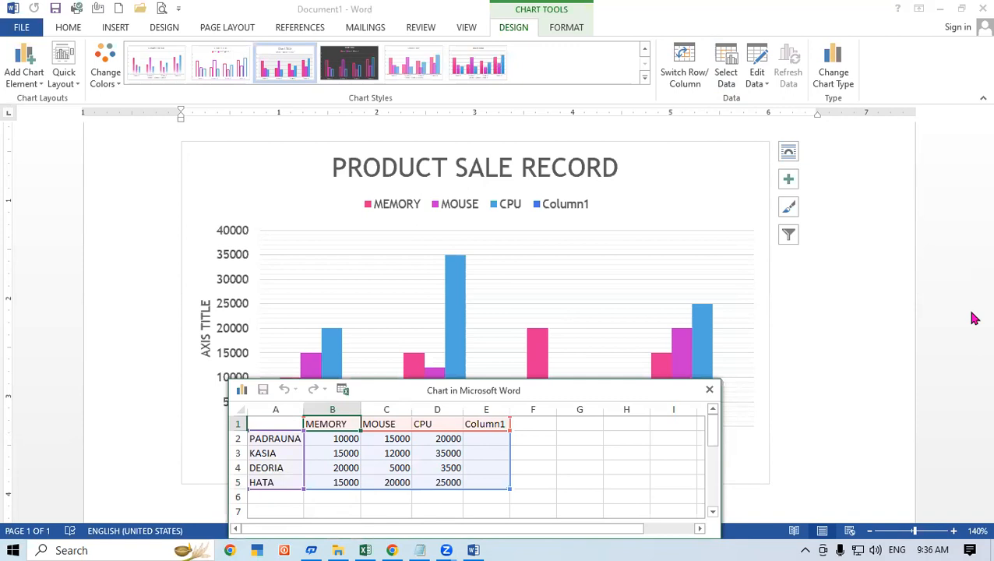
{"action": "left_click_drag", "start_coordinate": [568, 379], "coordinate": [548, 185]}
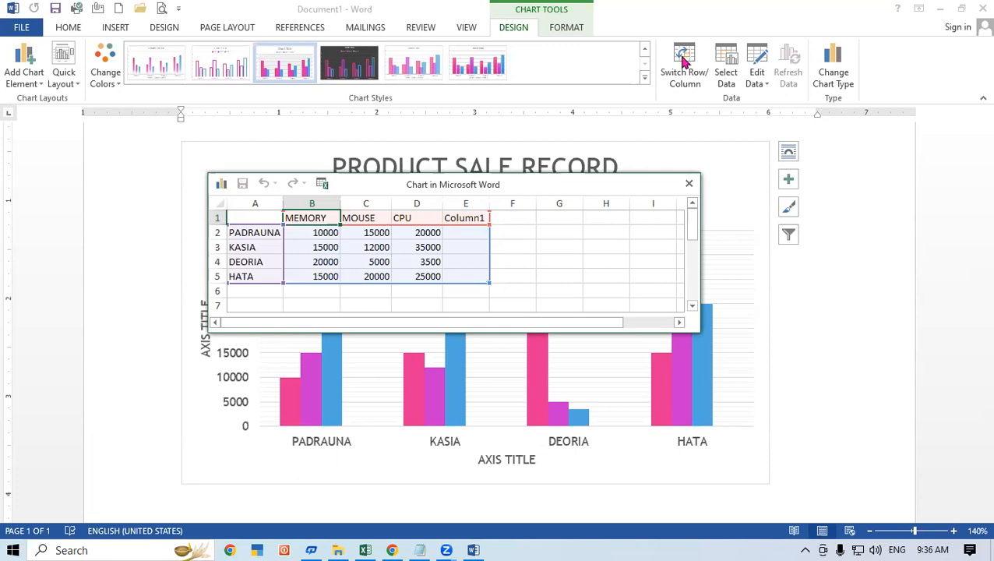
- Switch the chart's rows and columns back and forth, ending with MEMORY, MOUSE, CPU and Column1 as the horizontal categories
{"action": "left_click", "coordinate": [682, 81]}
{"action": "left_click", "coordinate": [681, 82]}
{"action": "left_click", "coordinate": [681, 82]}
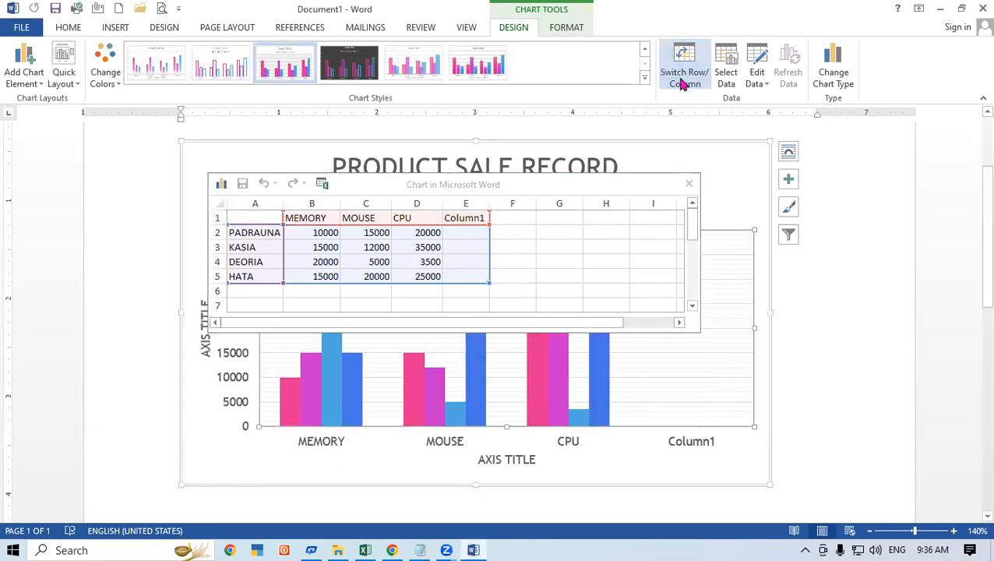
{"action": "left_click", "coordinate": [682, 82]}
{"action": "left_click", "coordinate": [682, 82]}
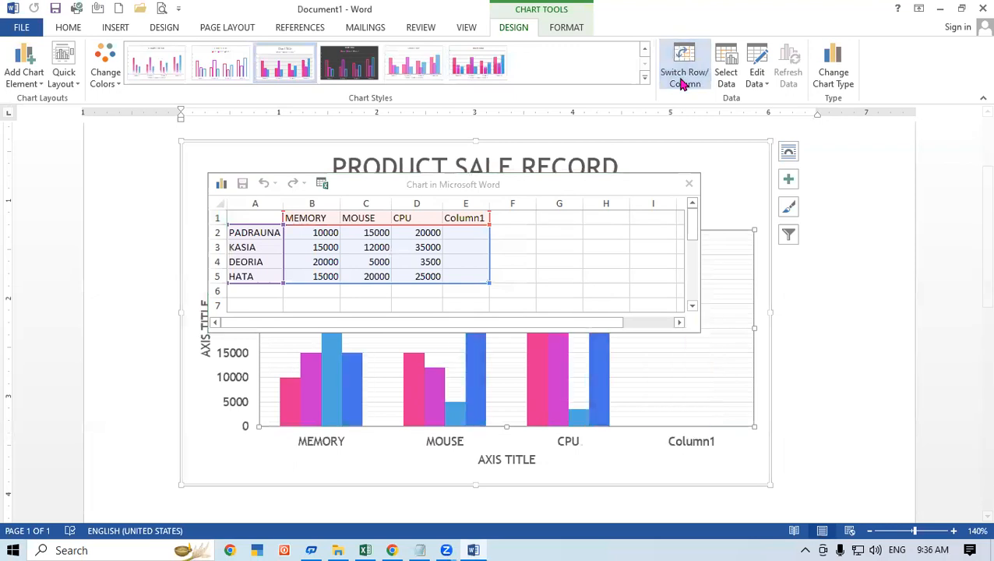
{"action": "left_click", "coordinate": [681, 82]}
{"action": "left_click", "coordinate": [682, 82]}
{"action": "left_click", "coordinate": [682, 82]}
{"action": "left_click", "coordinate": [682, 82]}
{"action": "left_click", "coordinate": [682, 82]}
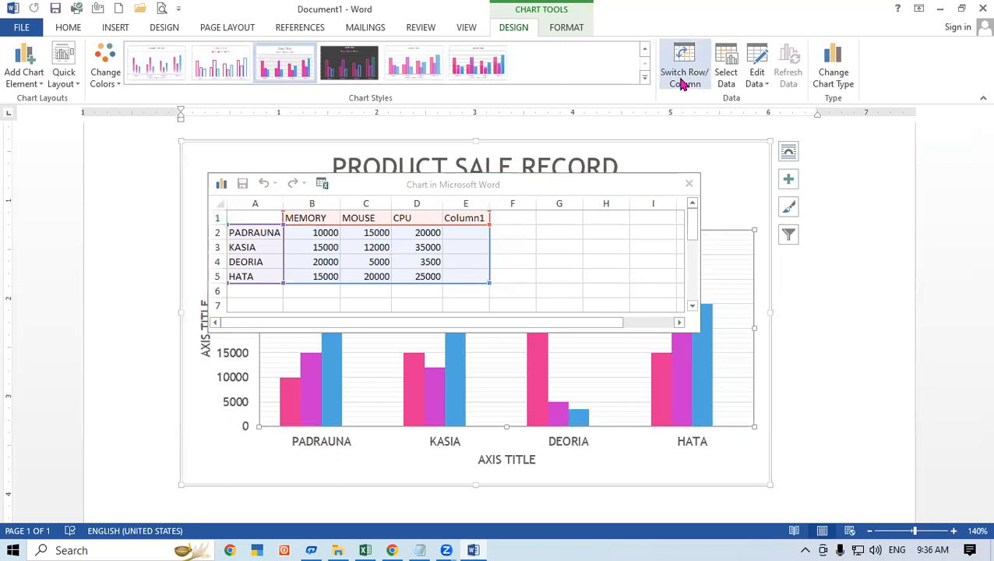
{"action": "left_click", "coordinate": [682, 82]}
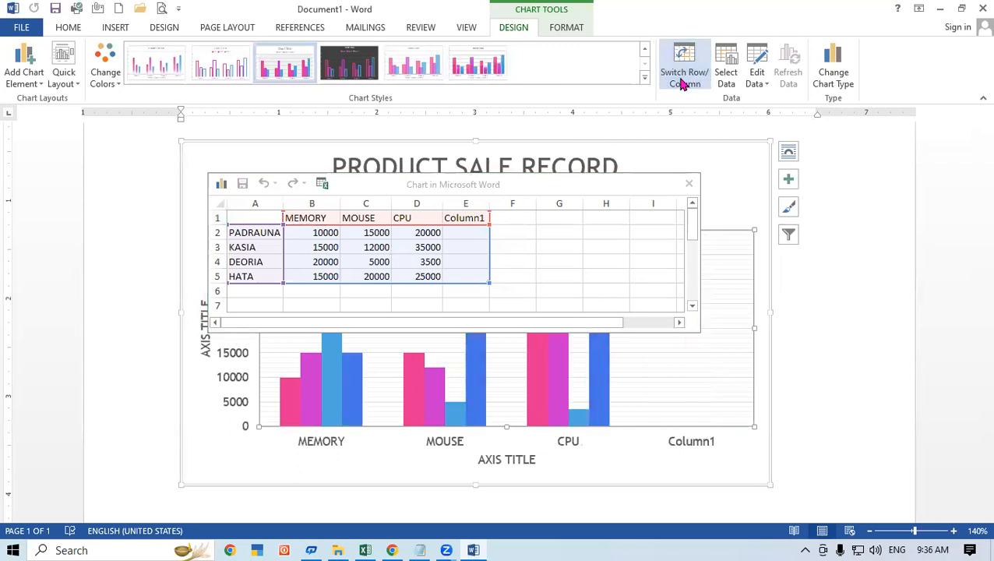
{"action": "left_click", "coordinate": [331, 224]}
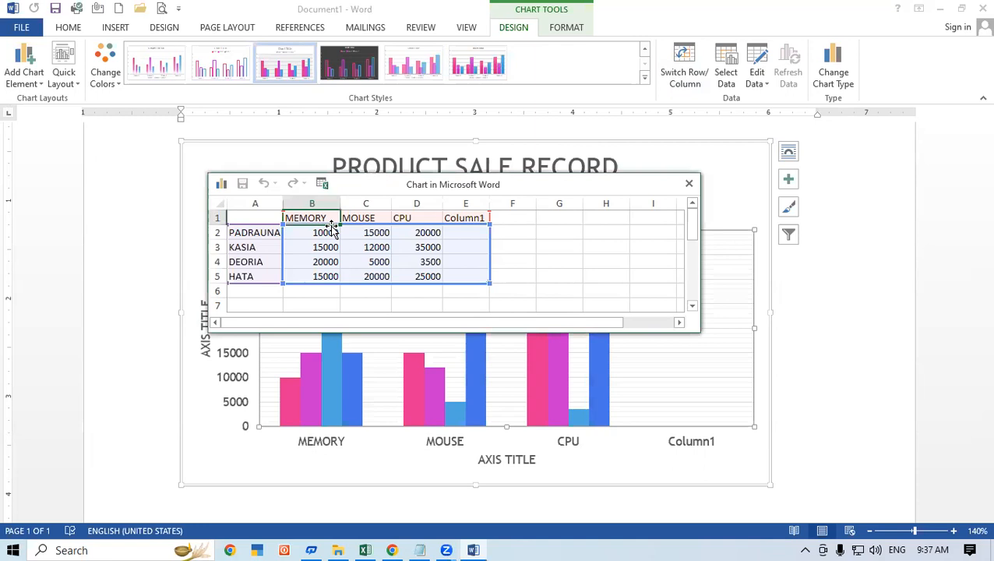
- Switch the chart's rows and columns so the towns PADRAUNA, KASIA, DEORIA and HATA form the horizontal categories, and close the data sheet
{"action": "left_click", "coordinate": [698, 81]}
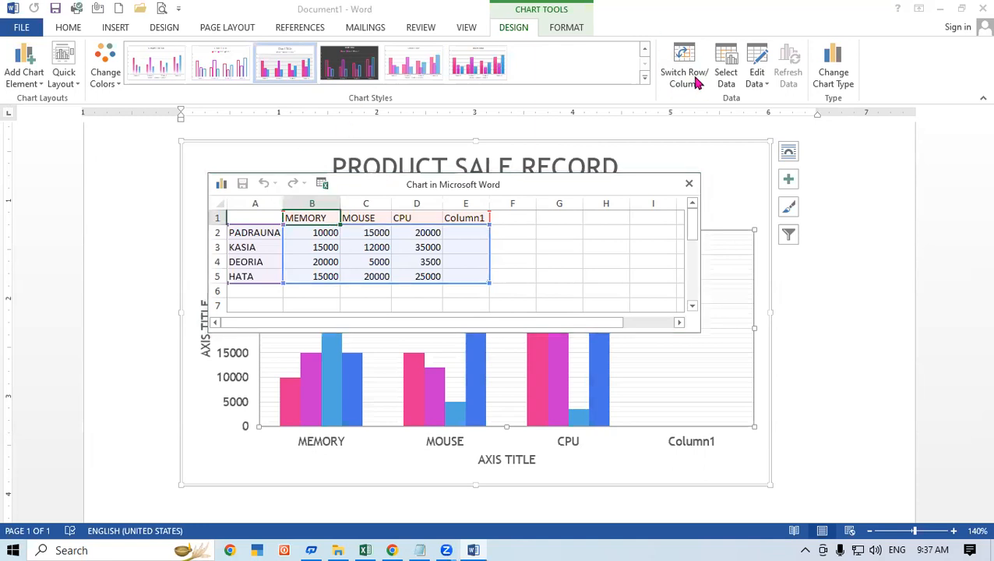
{"action": "left_click", "coordinate": [697, 82]}
{"action": "left_click", "coordinate": [697, 82]}
{"action": "left_click", "coordinate": [698, 82]}
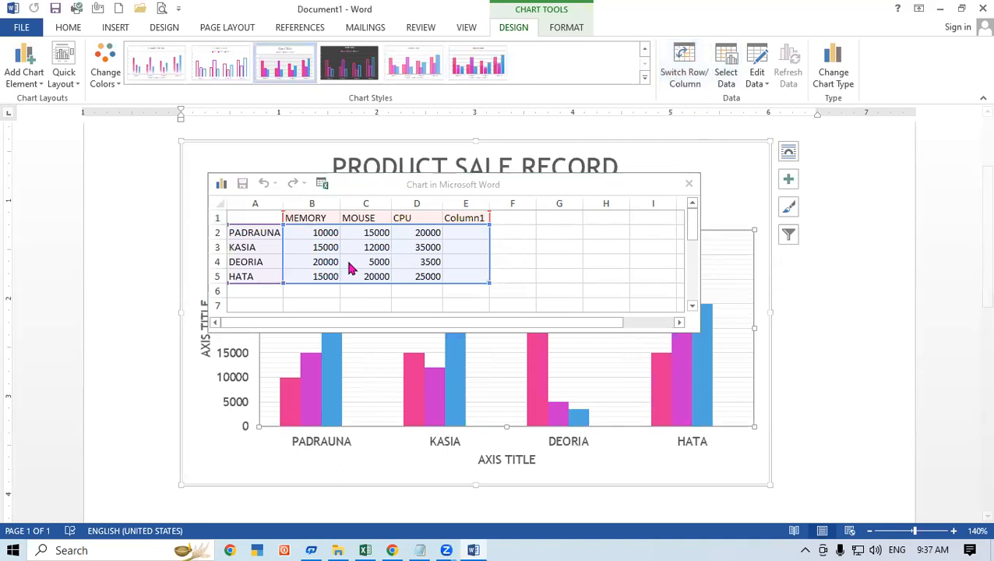
{"action": "left_click", "coordinate": [688, 186]}
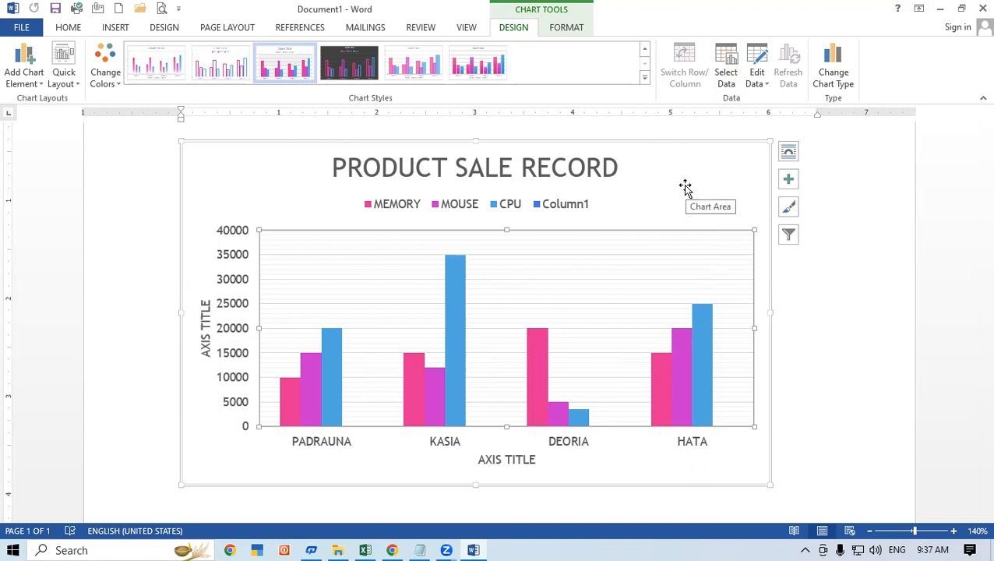
- Exclude the PADRAUNA category and the MEMORY series from the chart's data source, and close the data sheet
{"action": "left_click", "coordinate": [725, 72]}
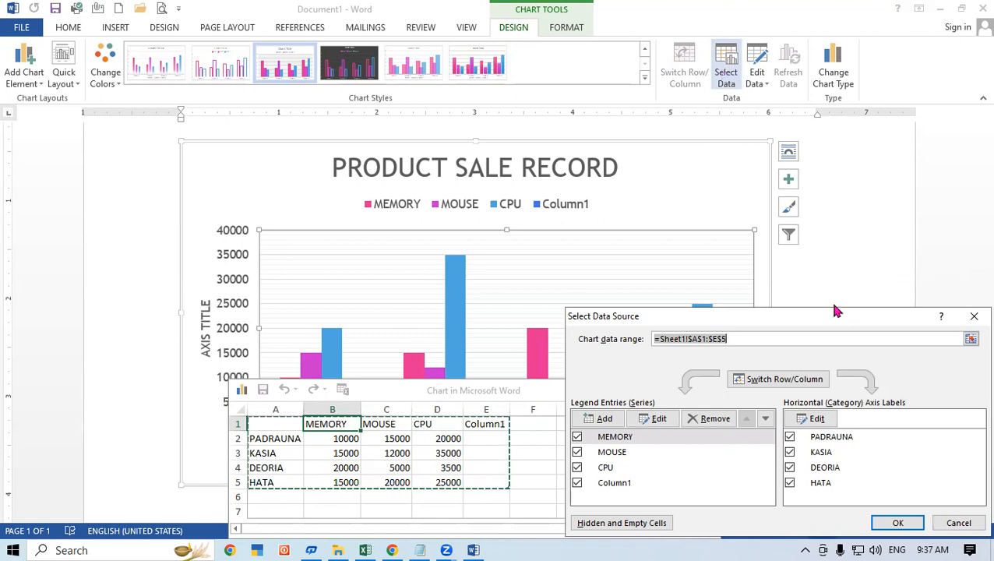
{"action": "left_click_drag", "start_coordinate": [849, 317], "coordinate": [616, 114]}
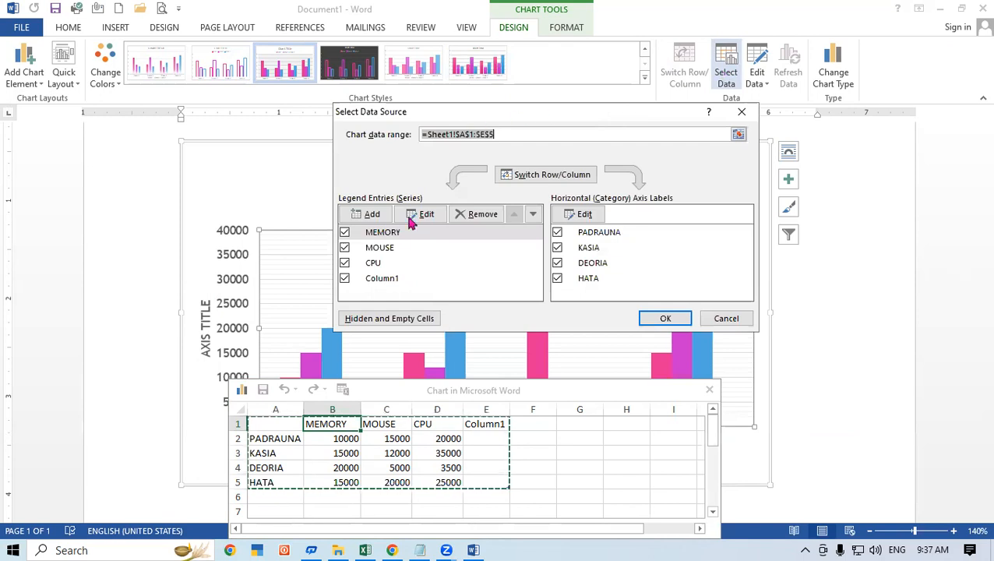
{"action": "left_click", "coordinate": [558, 233]}
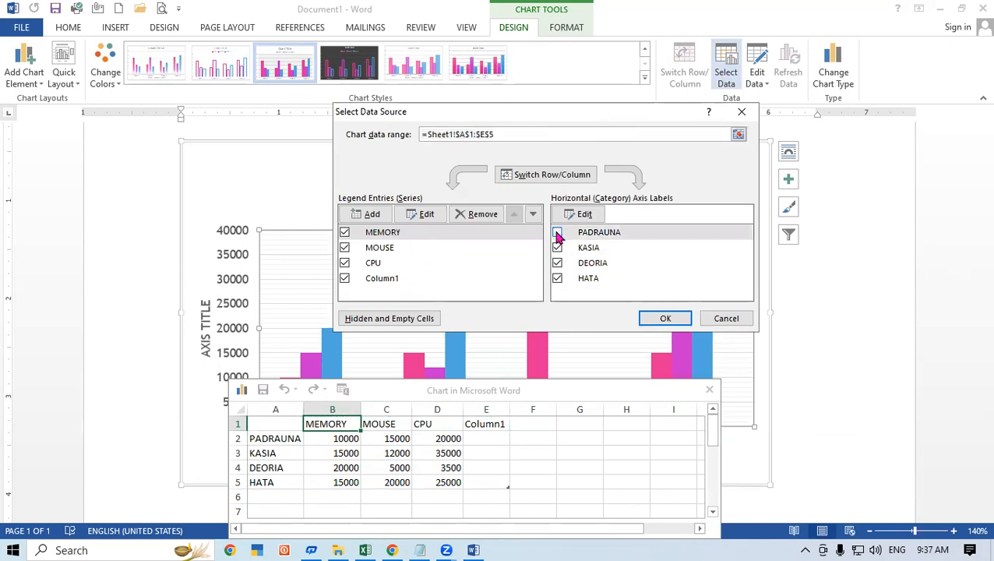
{"action": "left_click", "coordinate": [345, 234]}
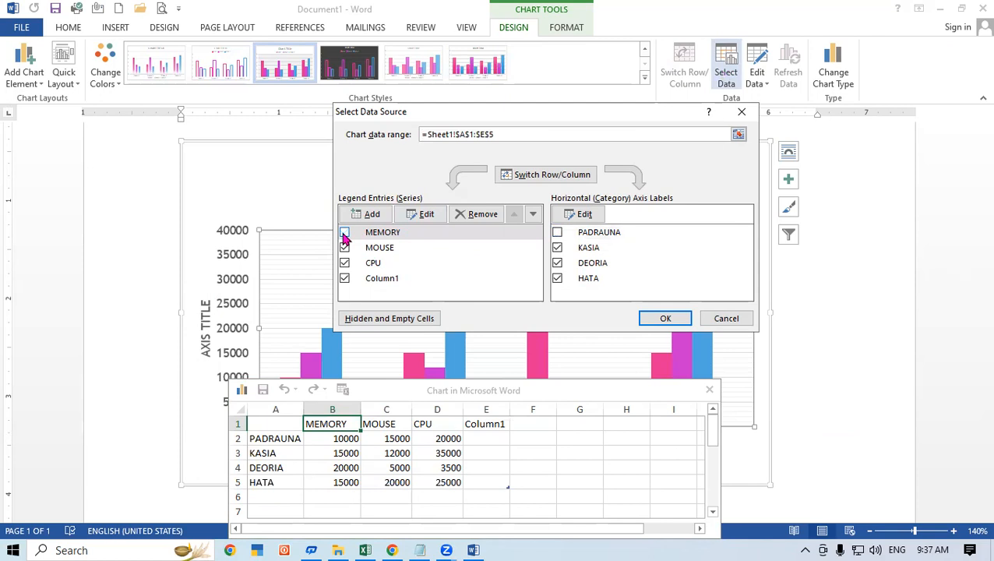
{"action": "left_click", "coordinate": [670, 320]}
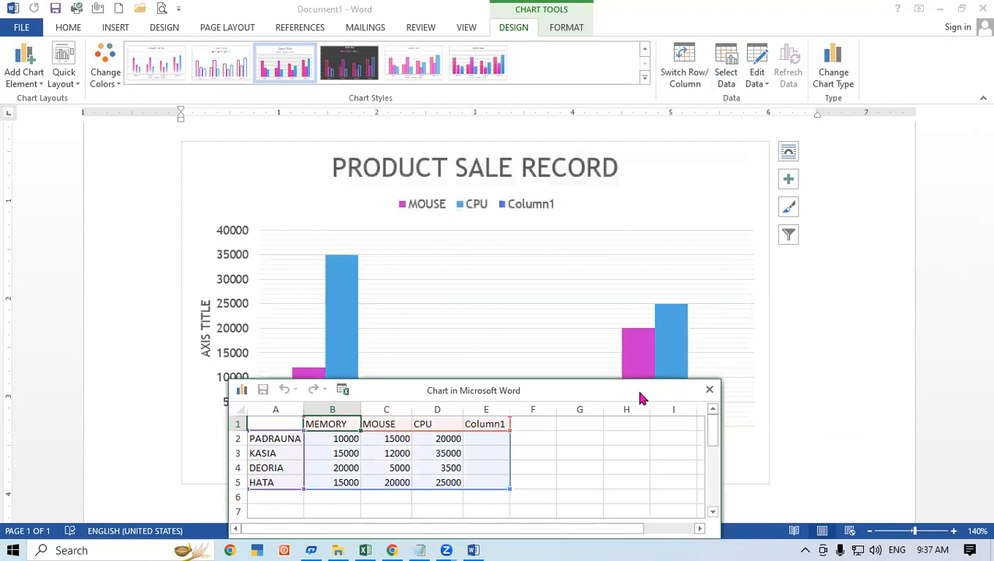
{"action": "left_click", "coordinate": [709, 389]}
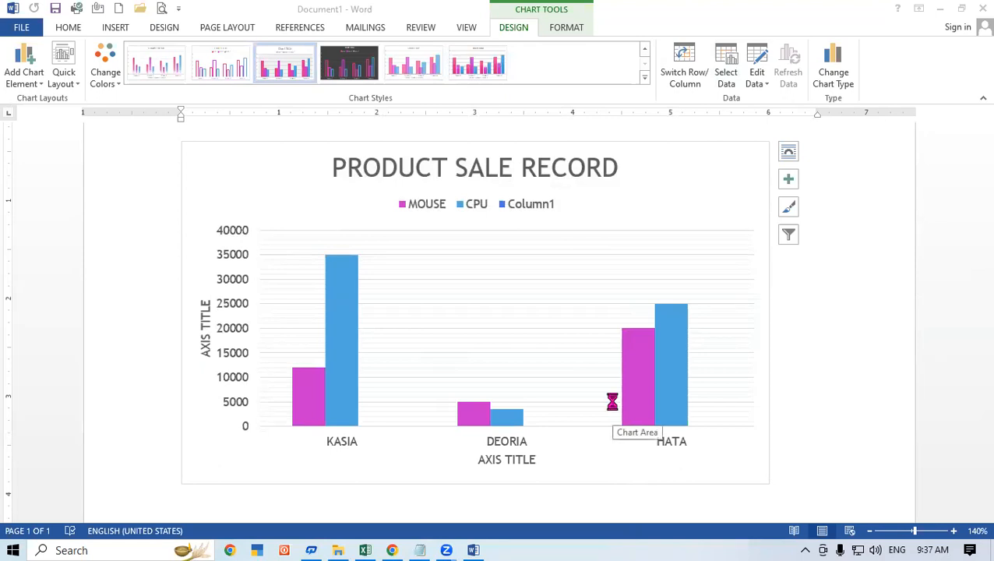
- Include the PADRAUNA category and the MEMORY series in the chart's data source again, and return to the Word document
{"action": "left_click", "coordinate": [724, 64]}
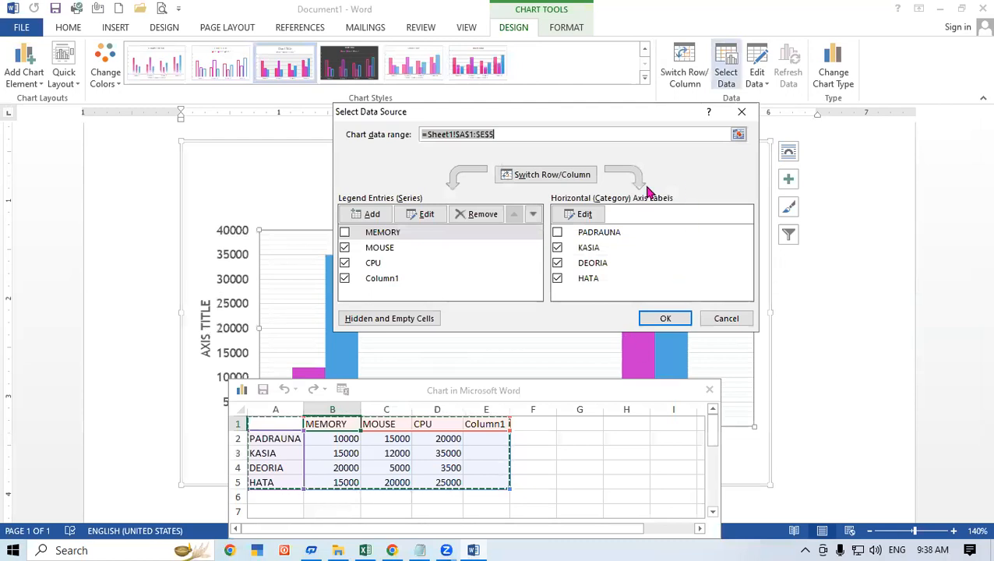
{"action": "left_click_drag", "start_coordinate": [564, 382], "coordinate": [419, 194]}
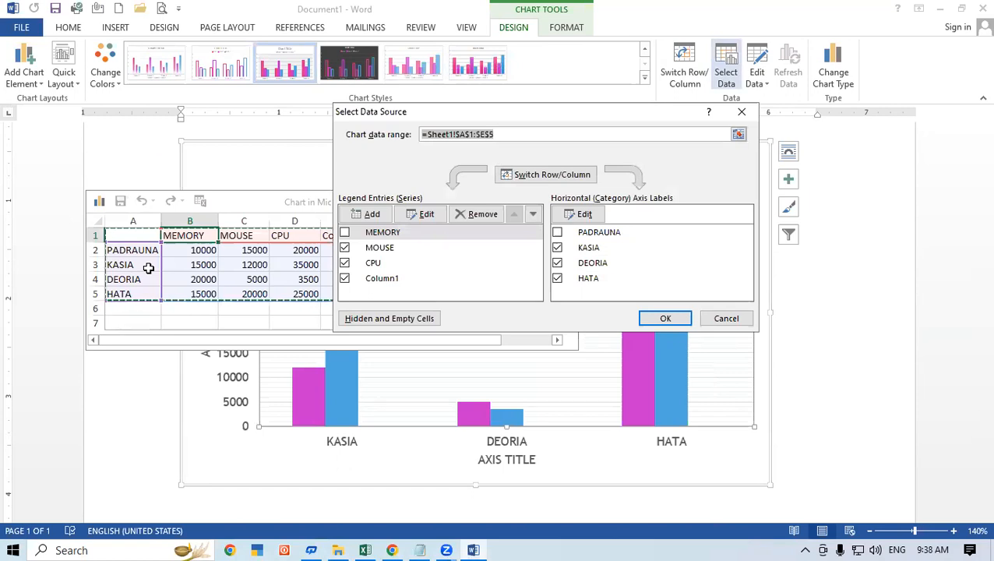
{"action": "left_click", "coordinate": [557, 233]}
{"action": "left_click", "coordinate": [345, 232]}
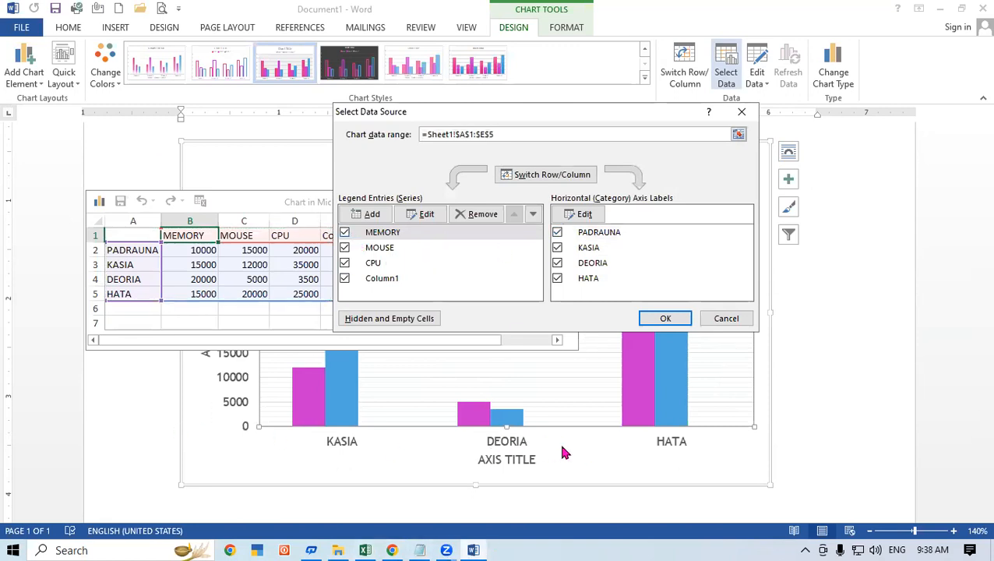
{"action": "left_click", "coordinate": [667, 319]}
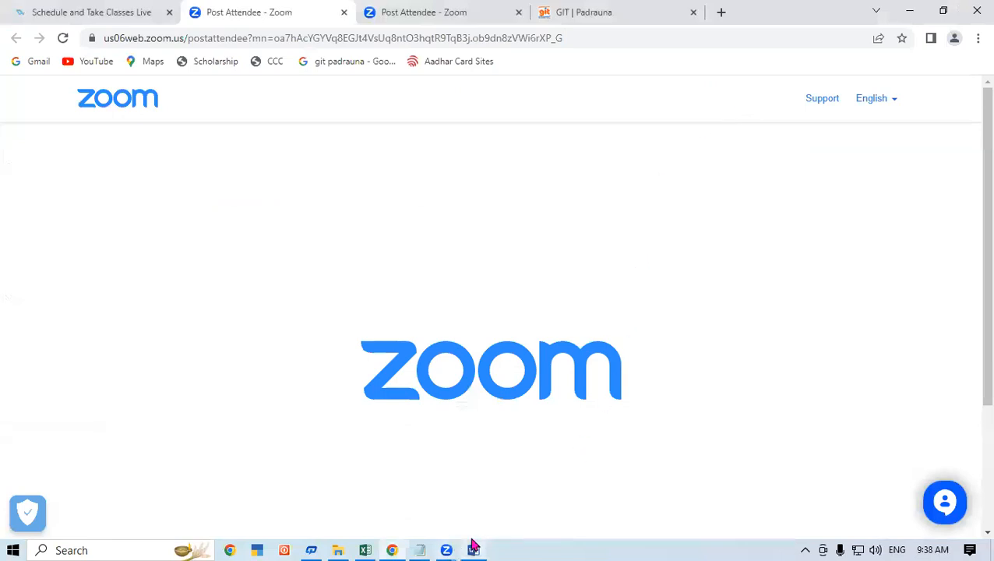
{"action": "mouse_move", "coordinate": [472, 546]}
{"action": "left_click", "coordinate": [464, 485]}
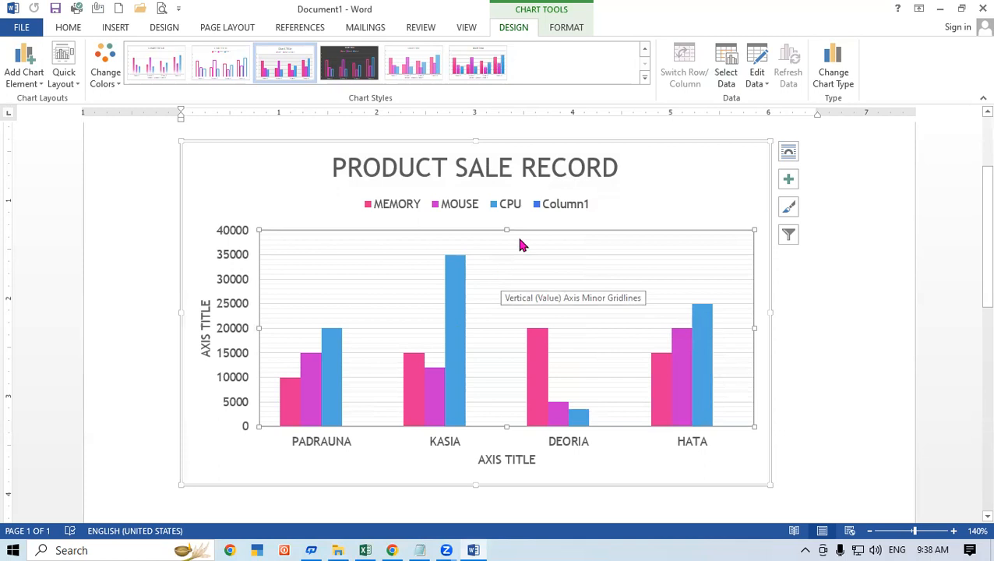
- Append JANUARY to the chart title so it reads PRODUCT SALE RECORD JANUARY, and deselect the chart
{"action": "left_click", "coordinate": [544, 164]}
{"action": "left_click", "coordinate": [617, 166]}
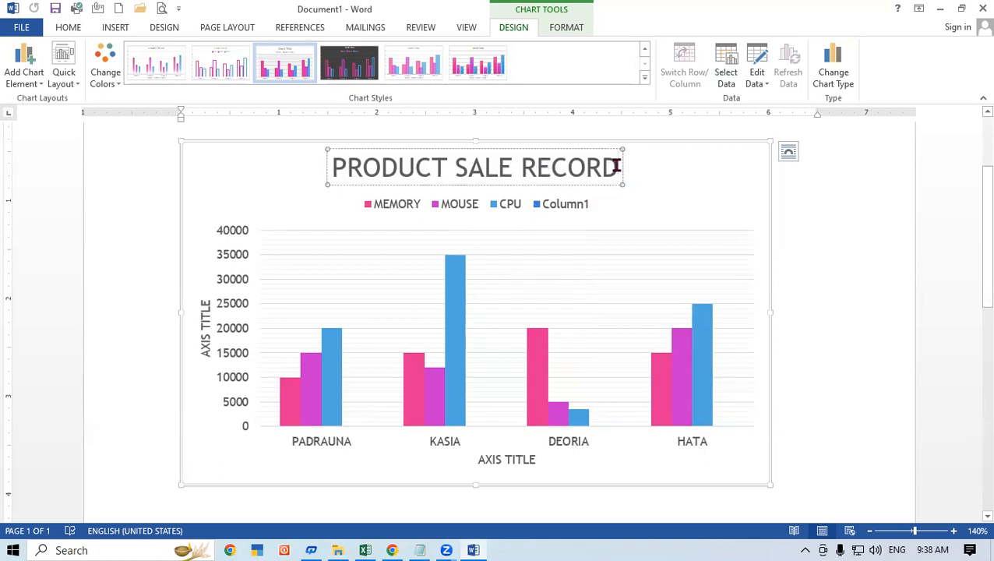
{"action": "type", "text": "JANUARY"}
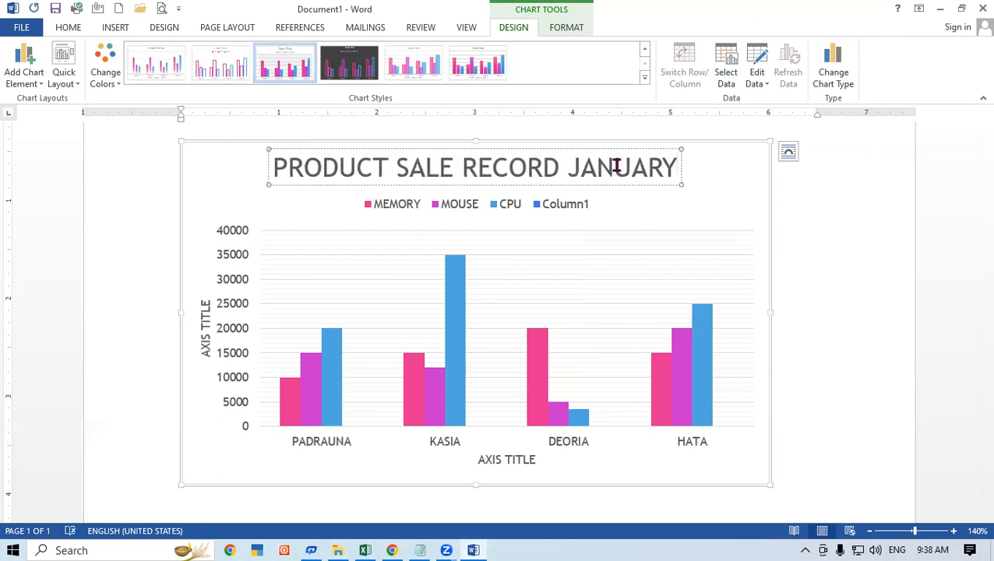
{"action": "left_click", "coordinate": [805, 282]}
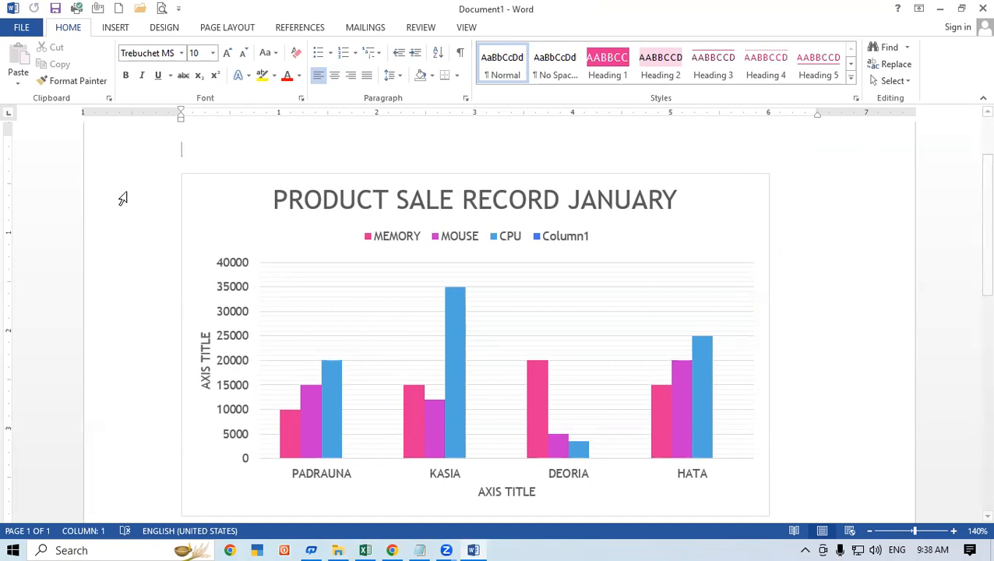
- Open the chart's data for editing and set DEORIA's CPU value to 15000
{"action": "left_click", "coordinate": [530, 199]}
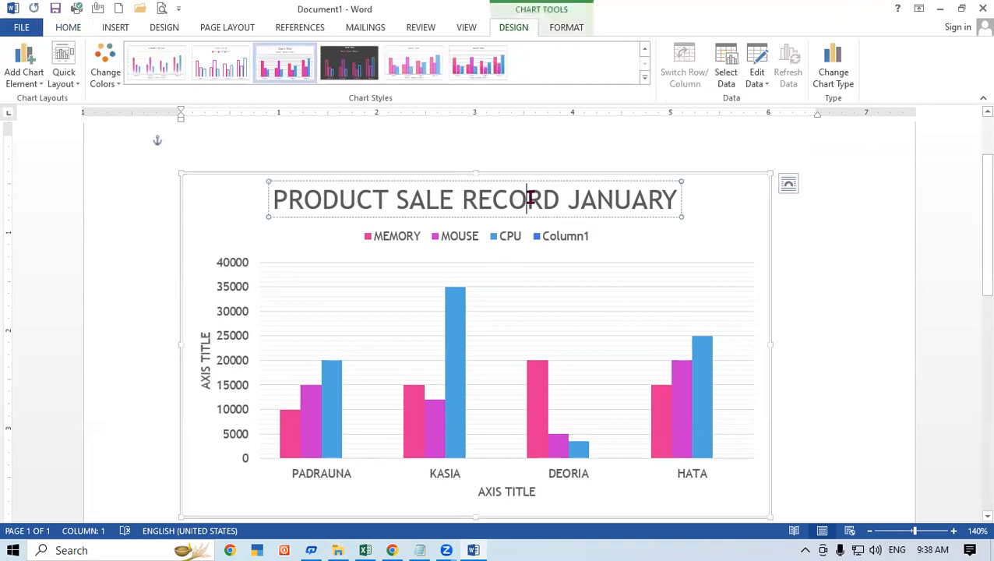
{"action": "left_click", "coordinate": [767, 78]}
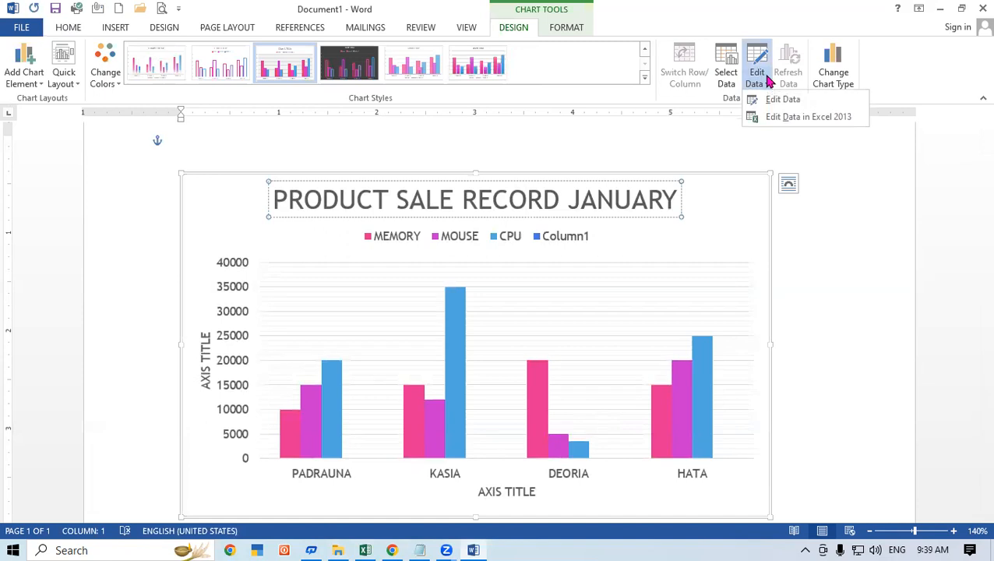
{"action": "left_click", "coordinate": [801, 105]}
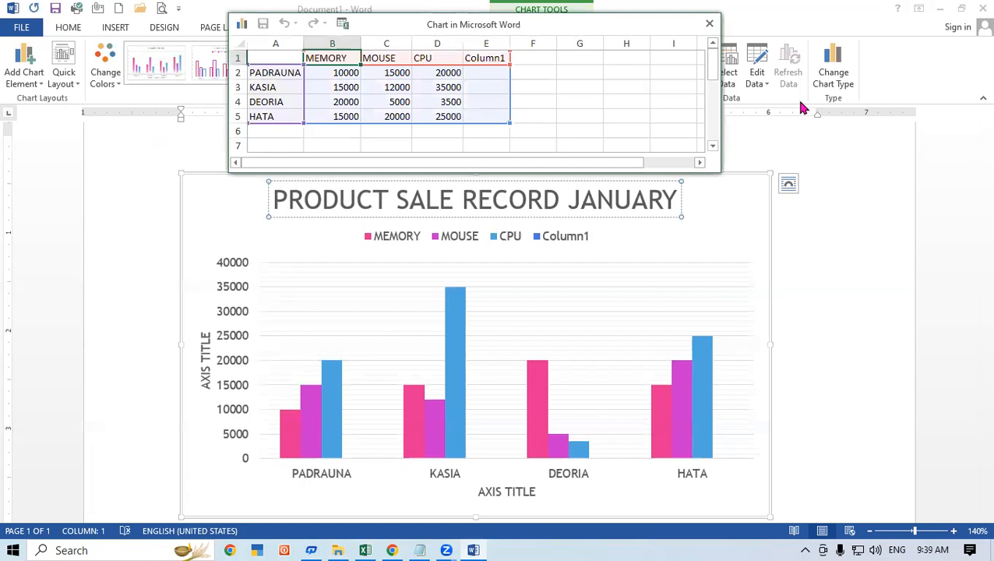
{"action": "left_click", "coordinate": [345, 72]}
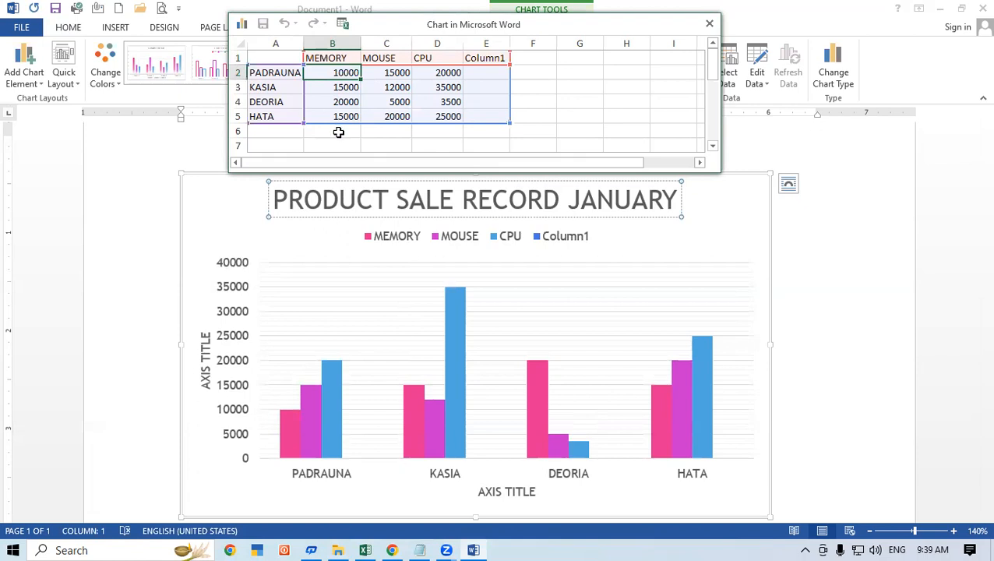
{"action": "left_click", "coordinate": [439, 102]}
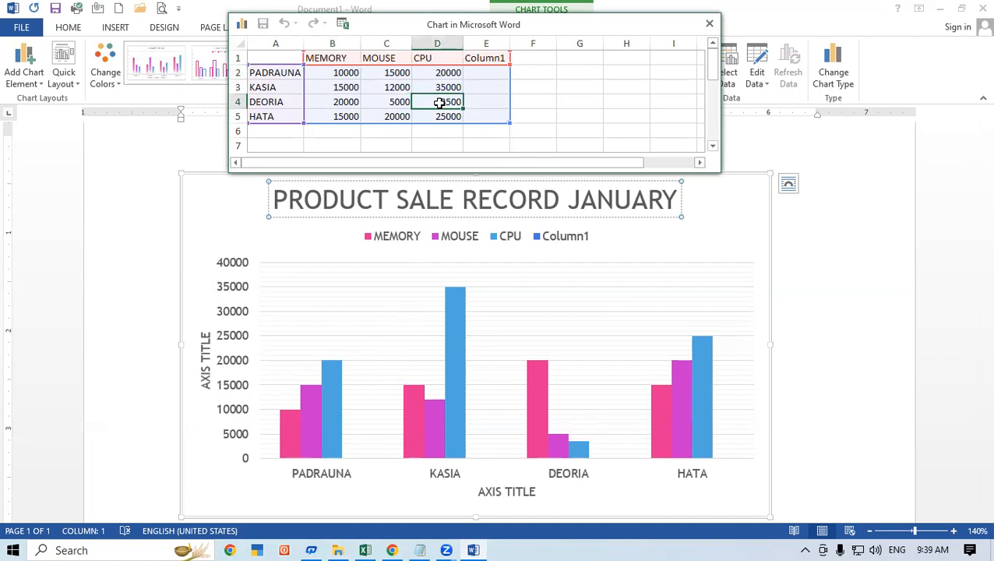
{"action": "key", "text": "BackSpace"}
{"action": "type", "text": "5000"}
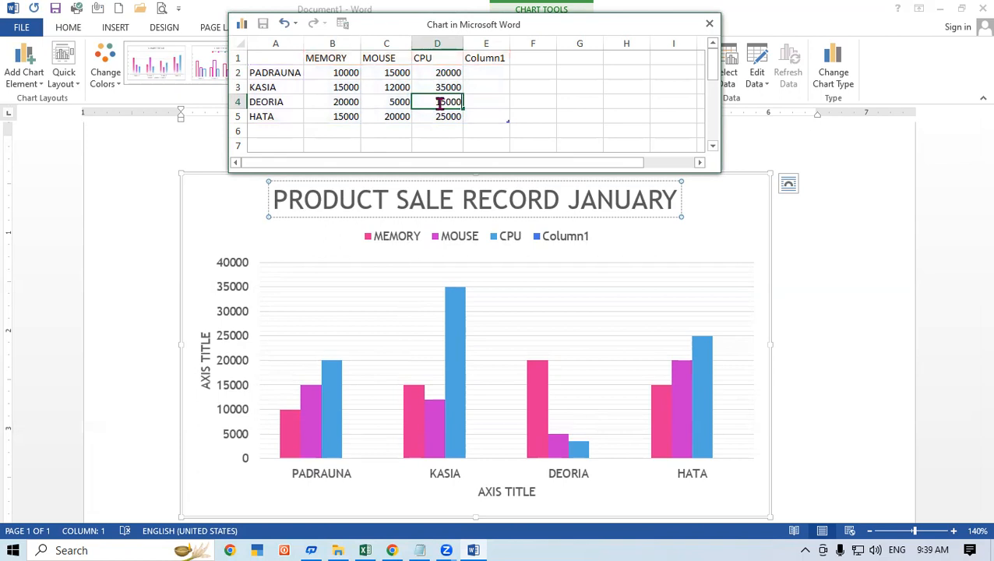
- Set DEORIA's MOUSE value to 25000 and close the data sheet
{"action": "left_click", "coordinate": [395, 107]}
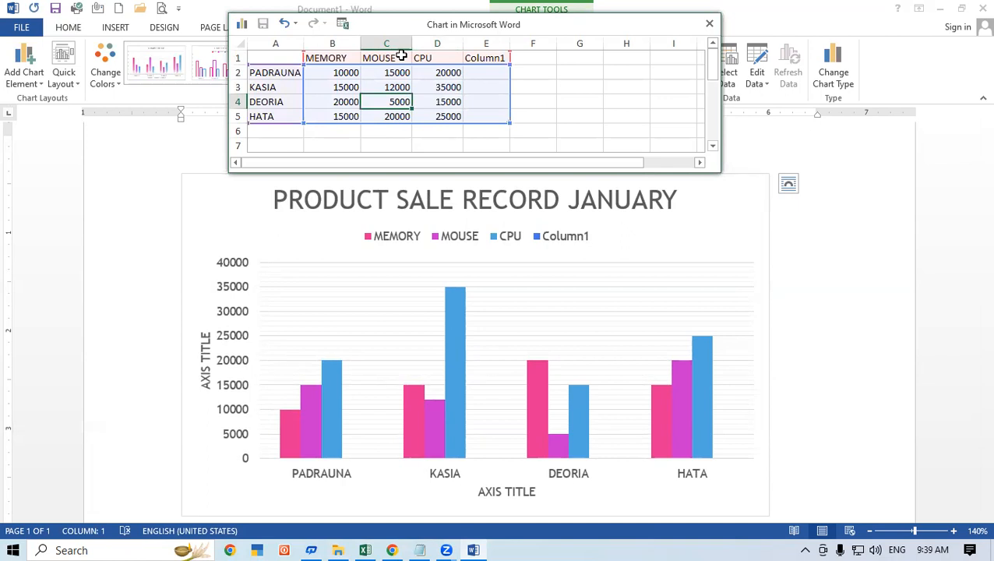
{"action": "type", "text": "25000"}
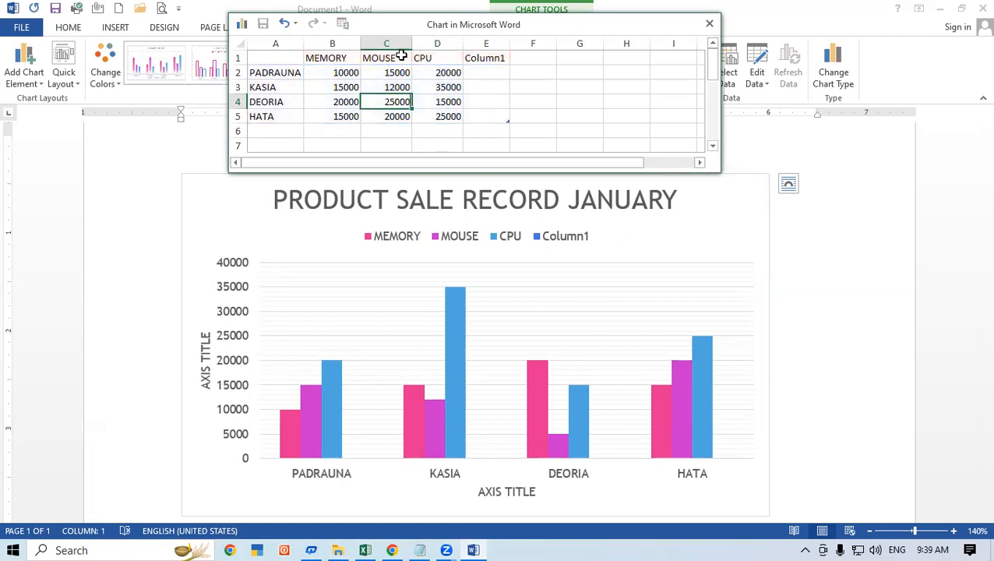
{"action": "left_click", "coordinate": [443, 88]}
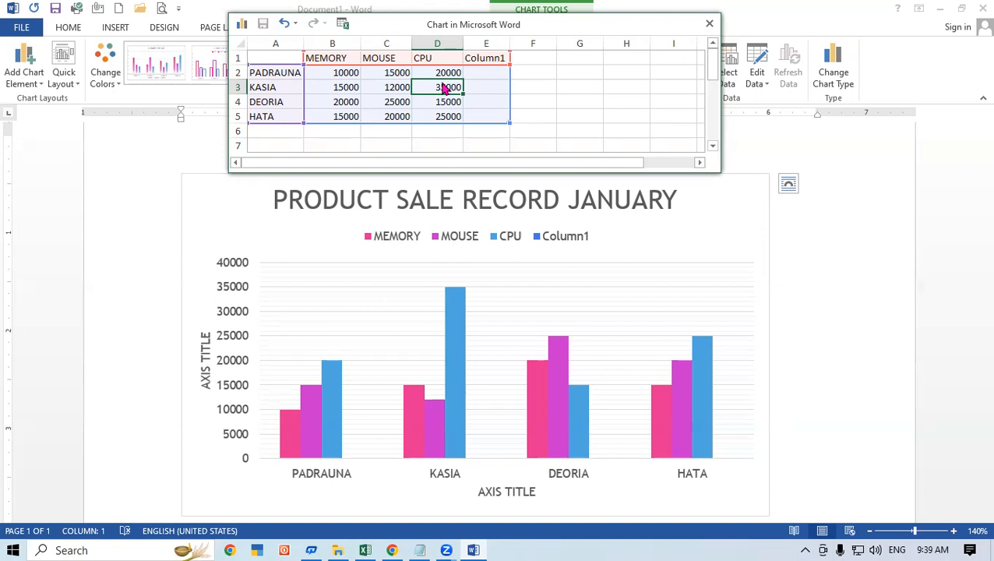
{"action": "left_click", "coordinate": [709, 23]}
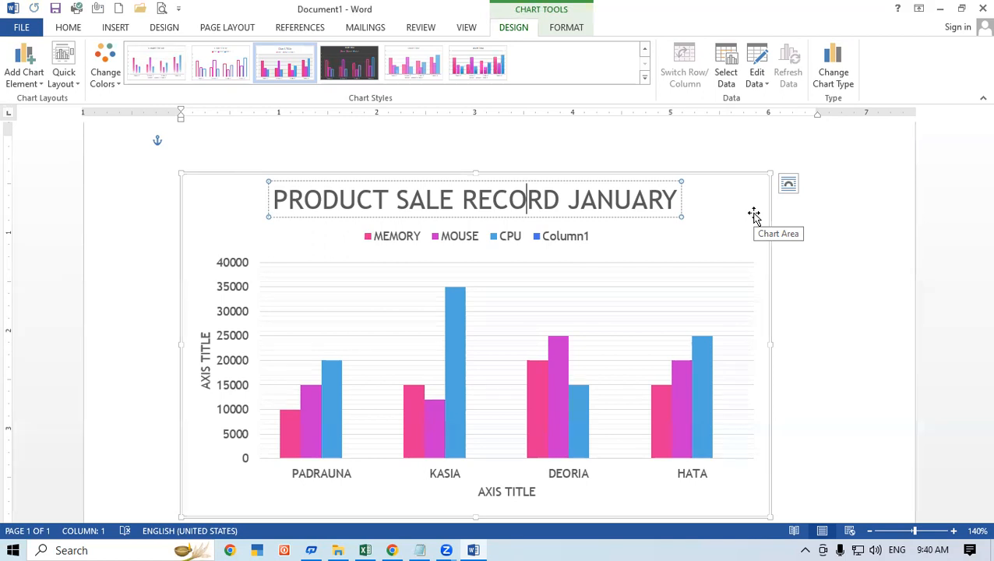
- Change the sales chart's type from clustered column to the basic Line chart
{"action": "left_click", "coordinate": [830, 73]}
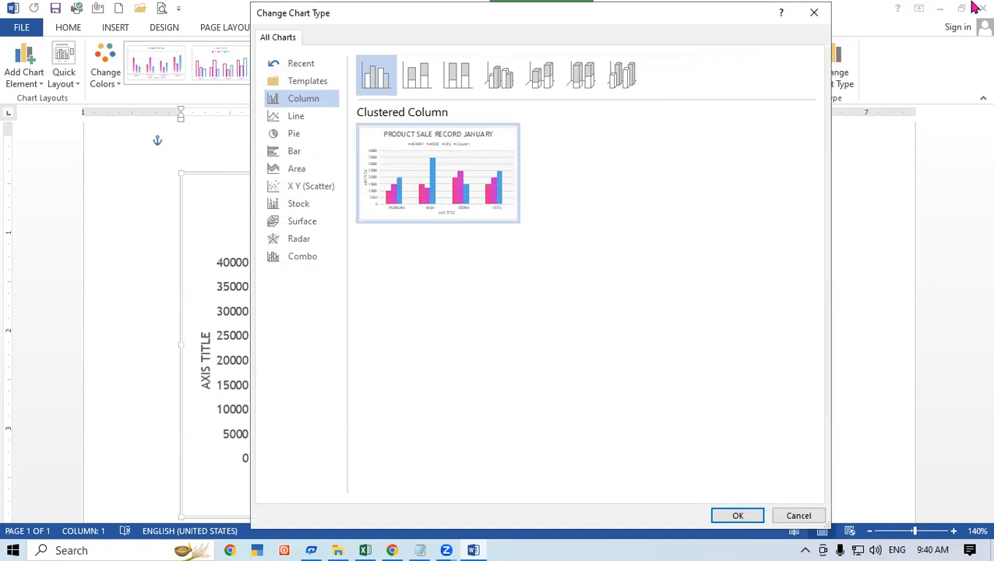
{"action": "left_click", "coordinate": [320, 121]}
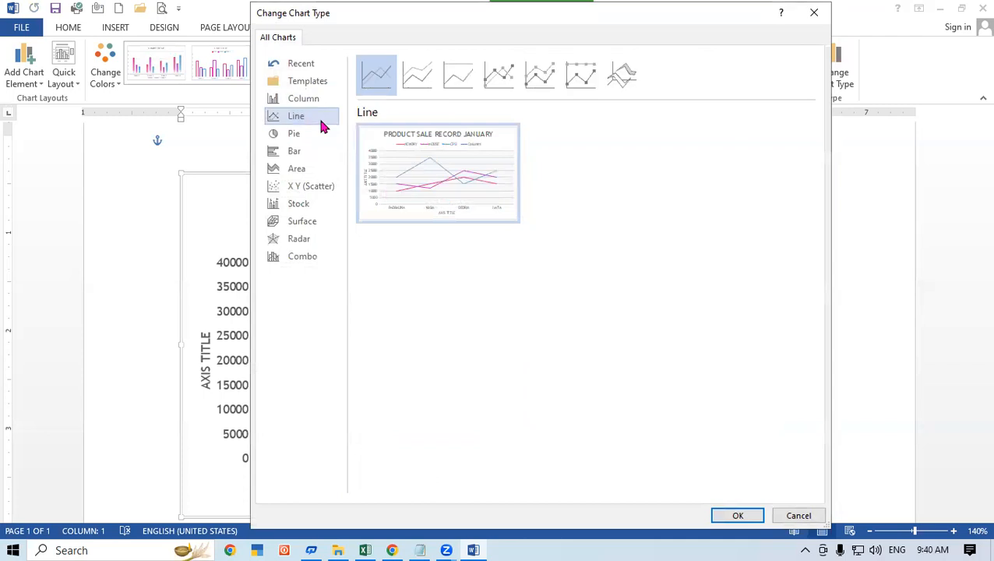
{"action": "left_click", "coordinate": [737, 515]}
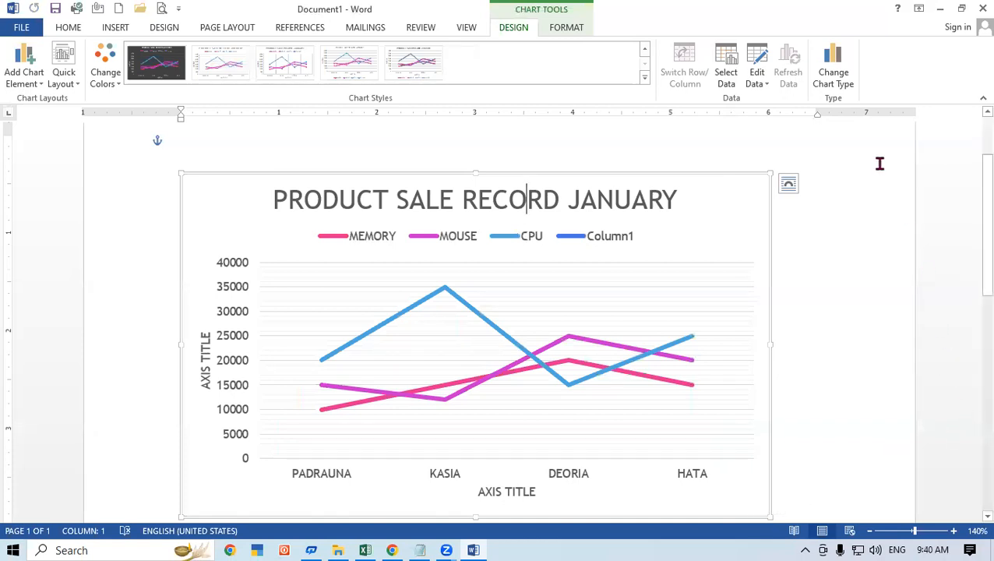
- Change the sales chart's type to the basic Pie chart
{"action": "left_click", "coordinate": [832, 78]}
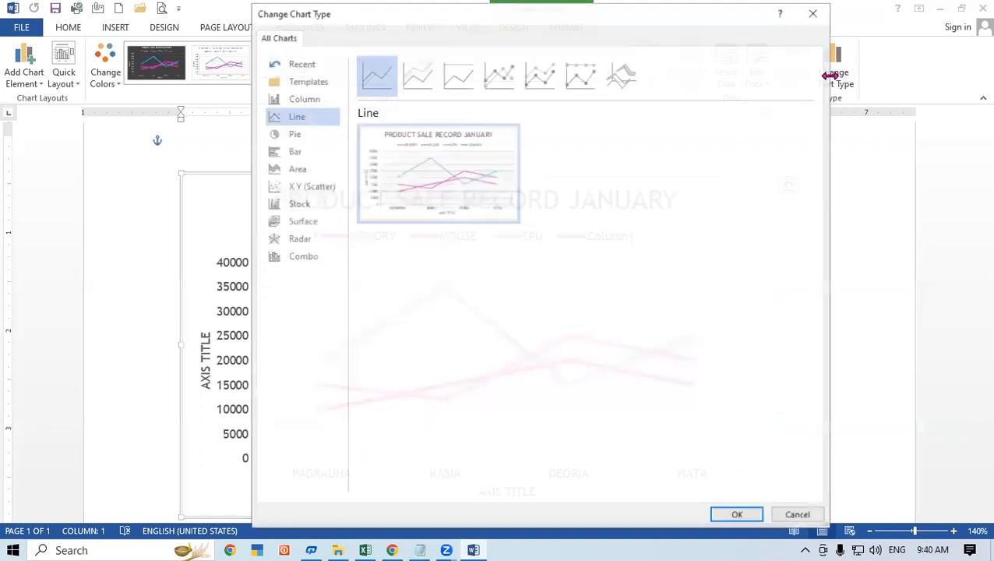
{"action": "left_click", "coordinate": [290, 134]}
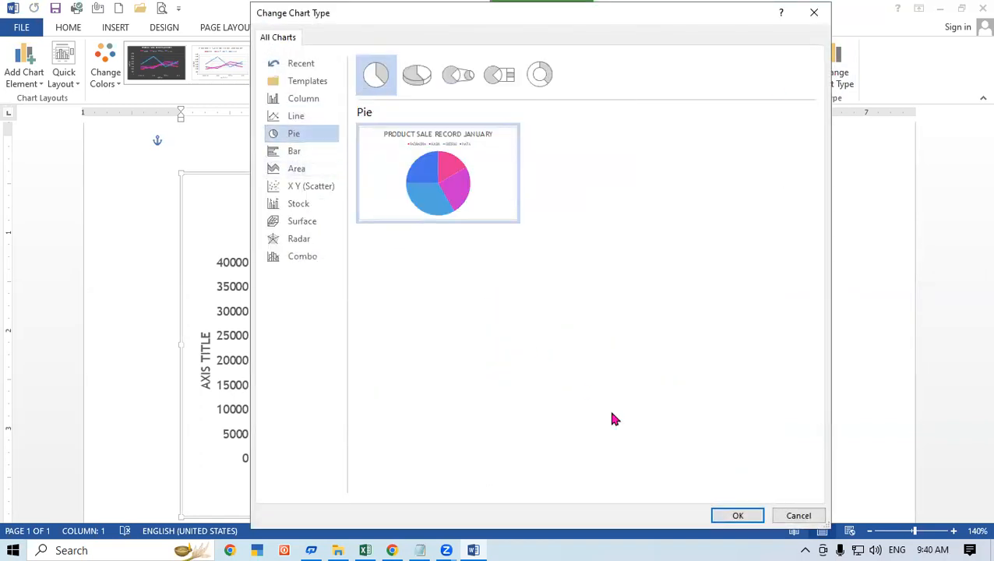
{"action": "left_click", "coordinate": [745, 515]}
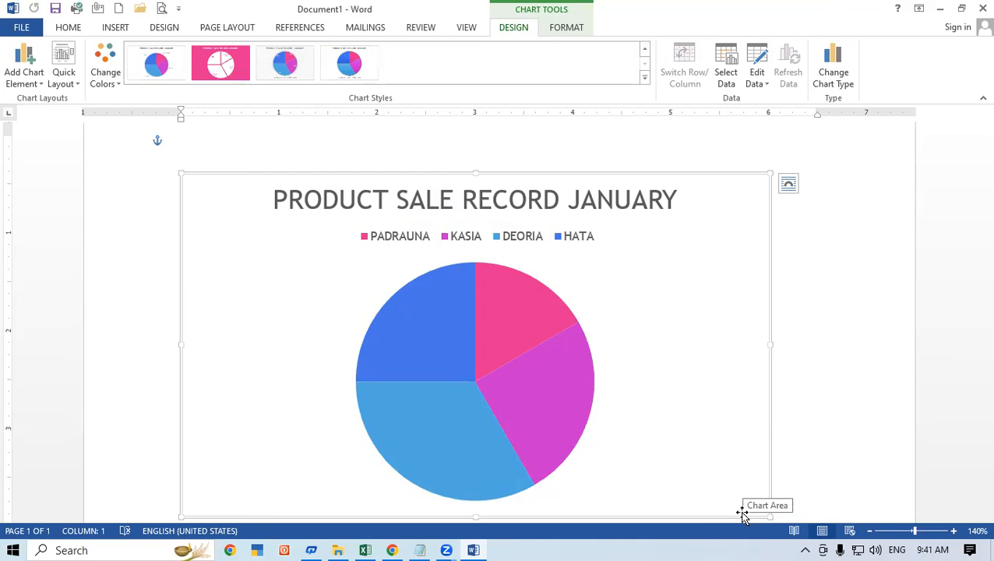
- Change the sales chart's type from pie to Clustered Bar
{"action": "left_click", "coordinate": [844, 74]}
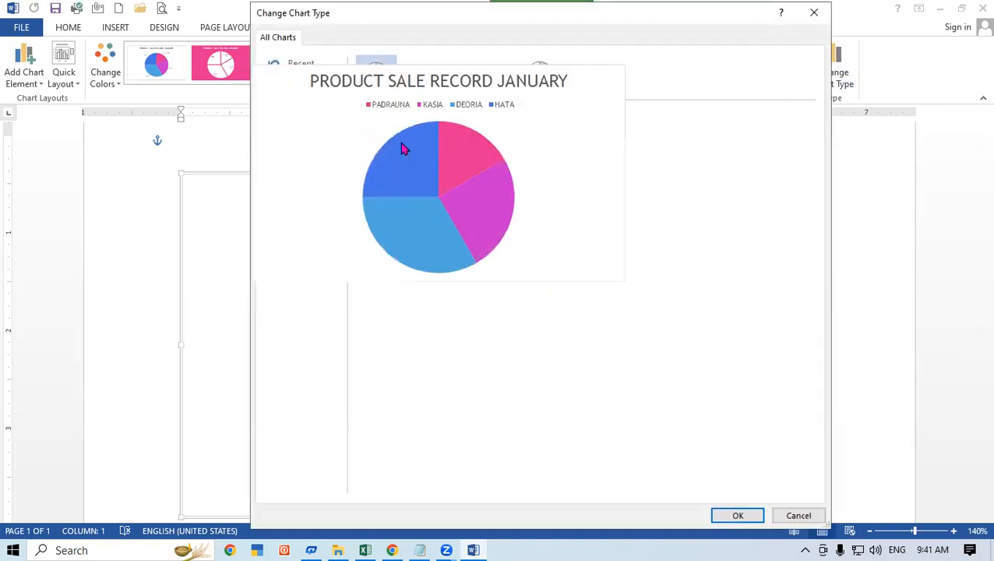
{"action": "left_click", "coordinate": [293, 152]}
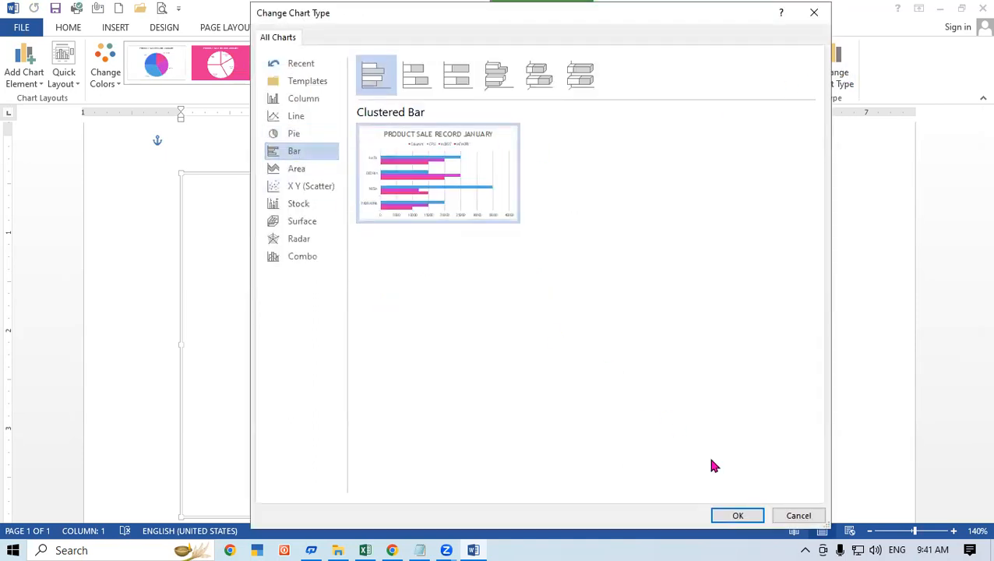
{"action": "left_click", "coordinate": [747, 517]}
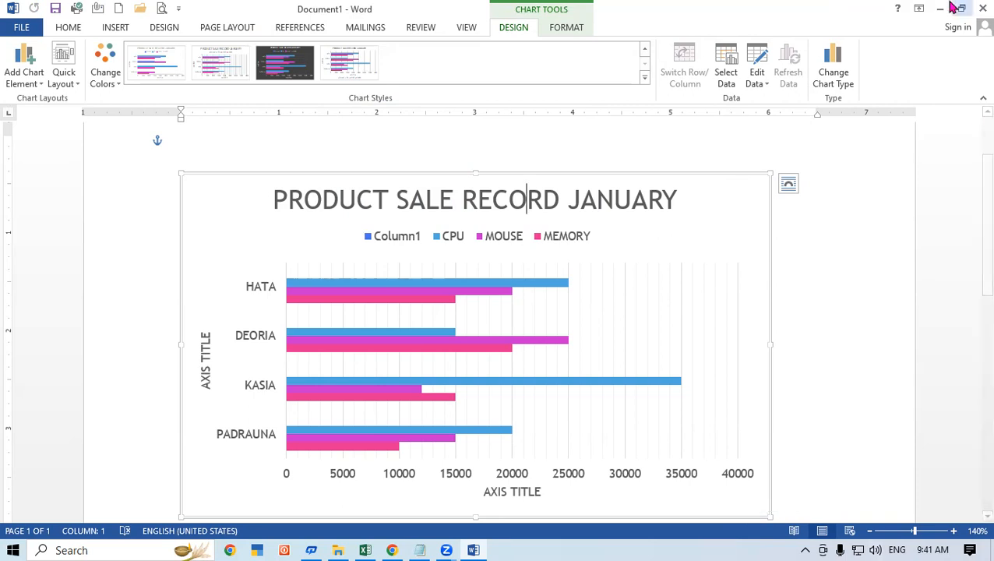
- Change the sales chart's type from clustered bar to the basic Area chart
{"action": "left_click", "coordinate": [839, 70]}
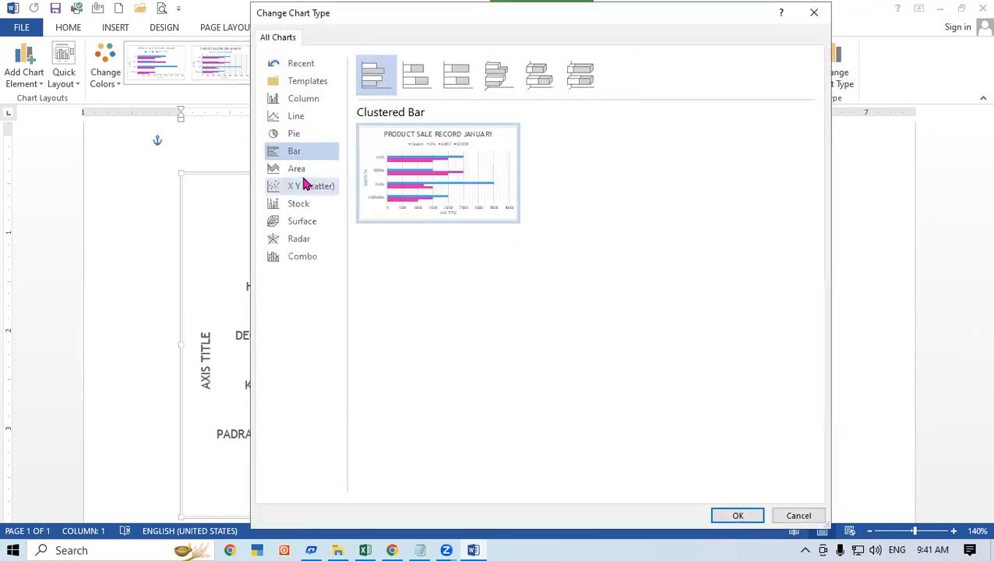
{"action": "left_click", "coordinate": [297, 169]}
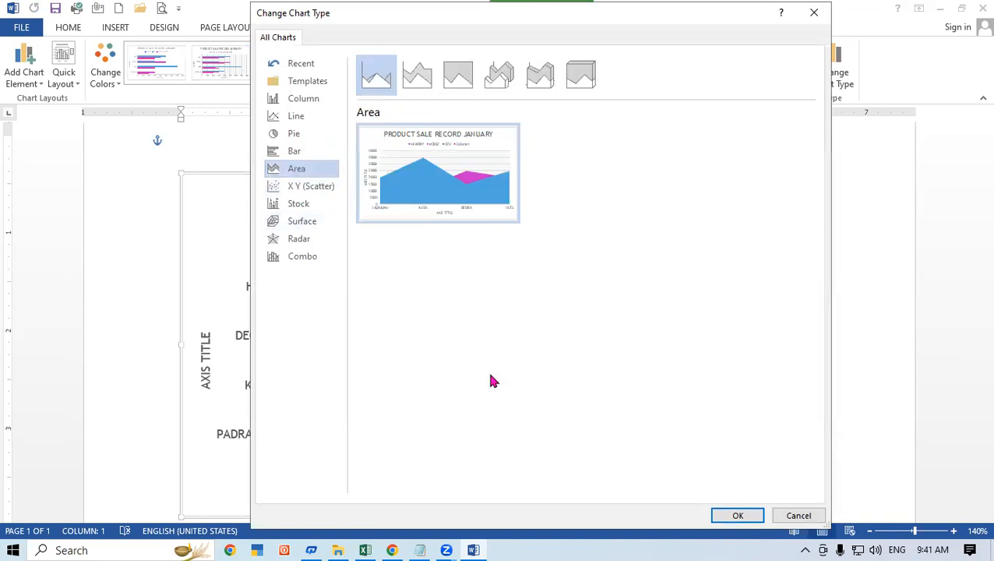
{"action": "left_click", "coordinate": [751, 516]}
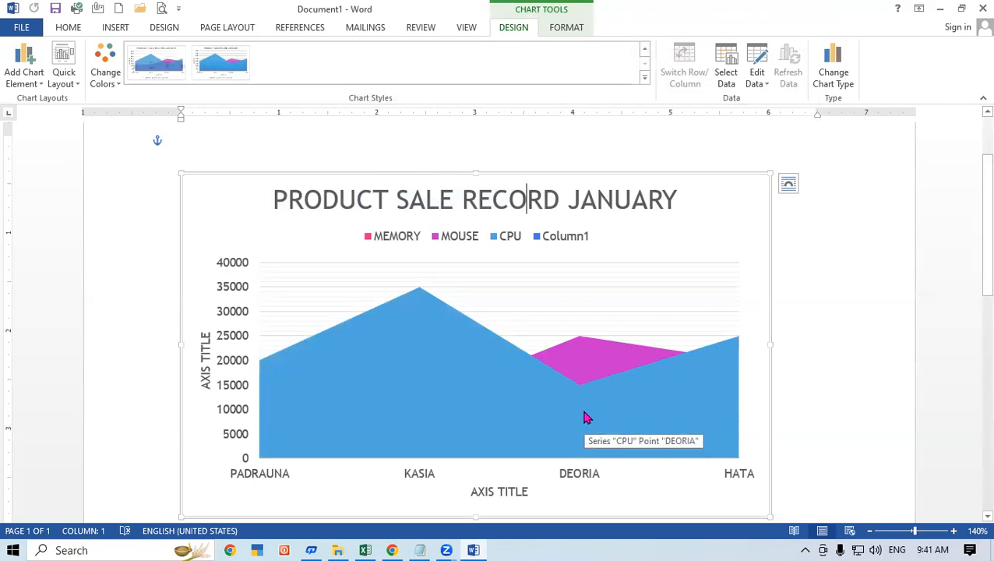
- Change the sales chart's type from area to the basic X Y (Scatter) chart
{"action": "left_click", "coordinate": [833, 78]}
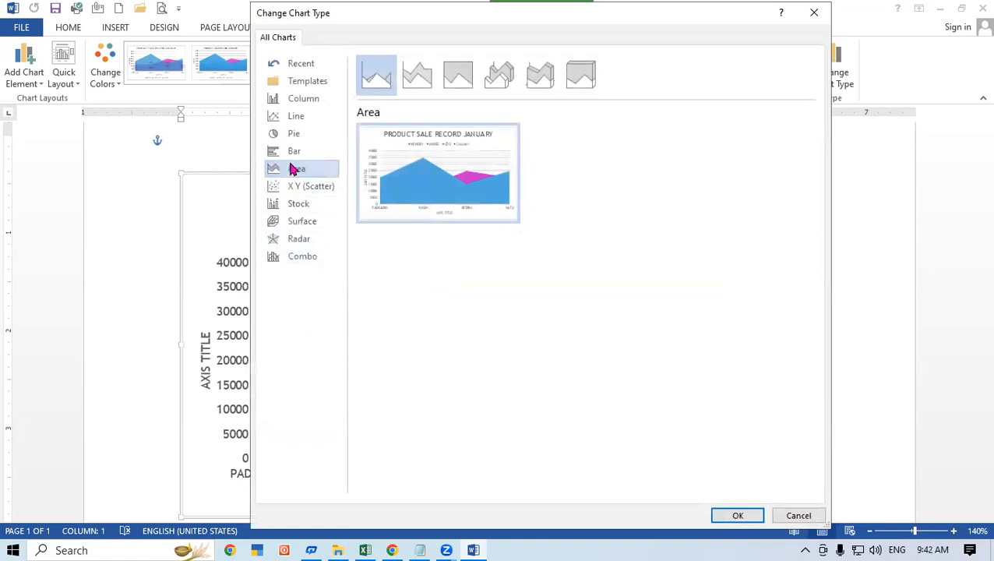
{"action": "left_click", "coordinate": [292, 189]}
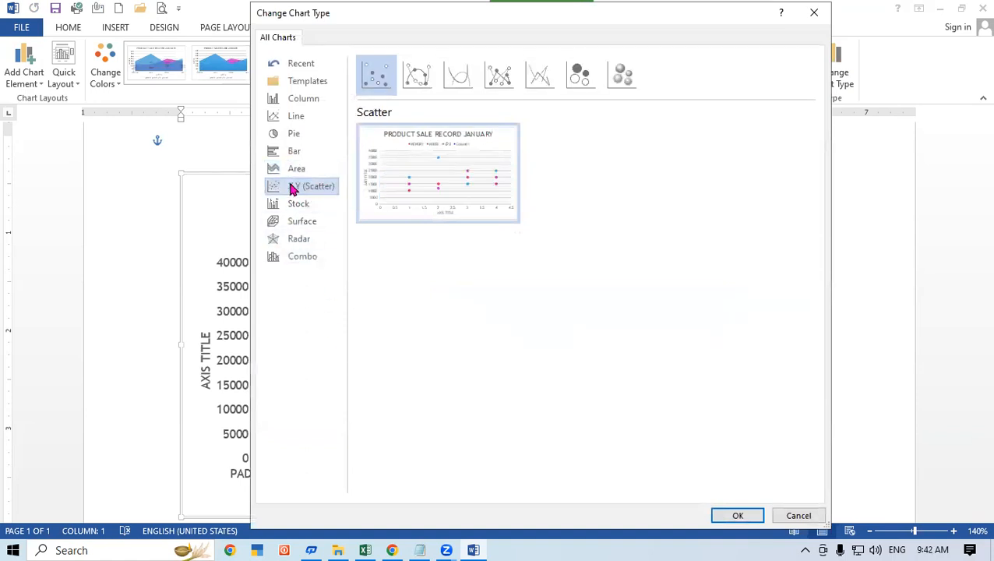
{"action": "left_click", "coordinate": [749, 516]}
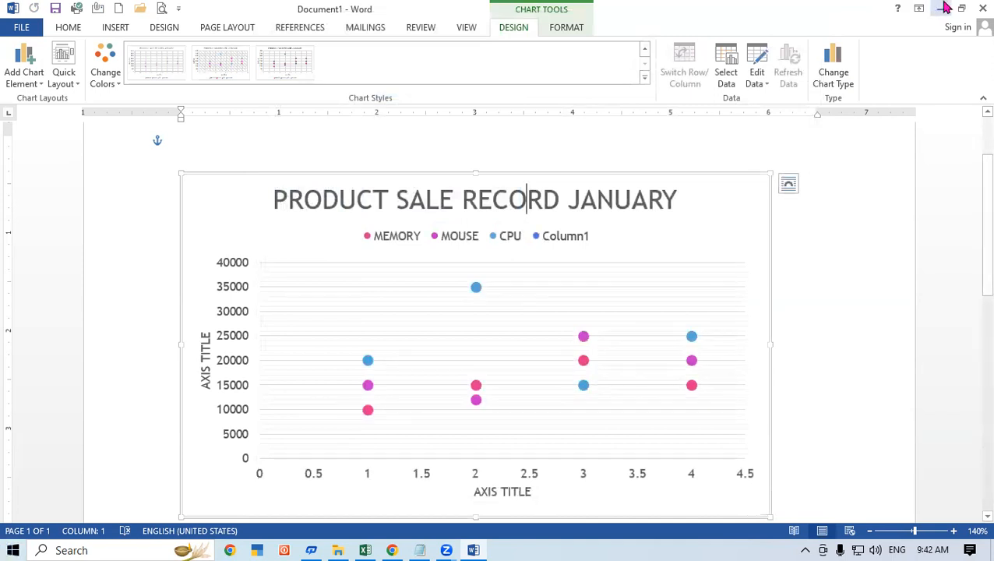
- Change the sales chart's type from scatter back to Clustered Column
{"action": "left_click", "coordinate": [835, 56]}
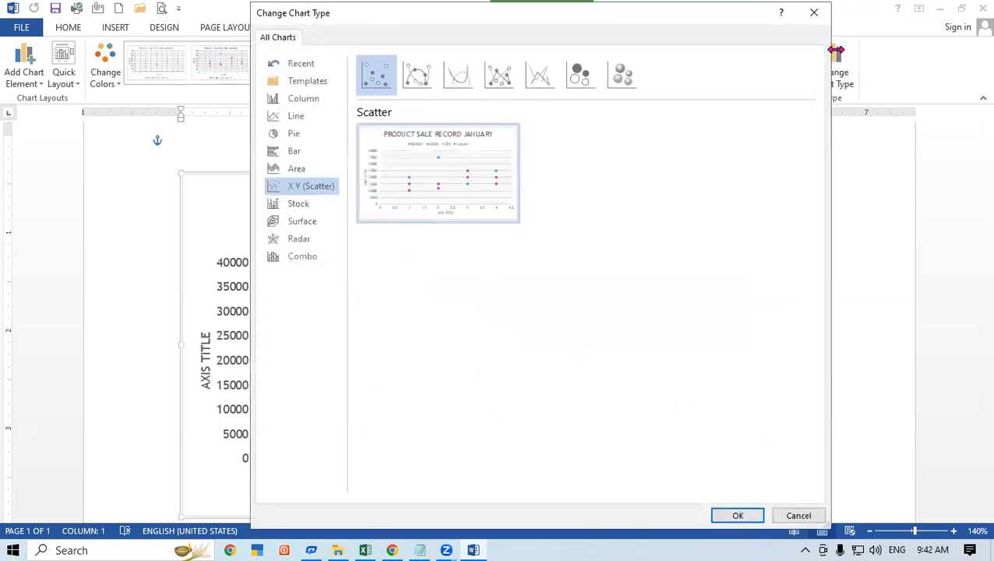
{"action": "left_click", "coordinate": [322, 103]}
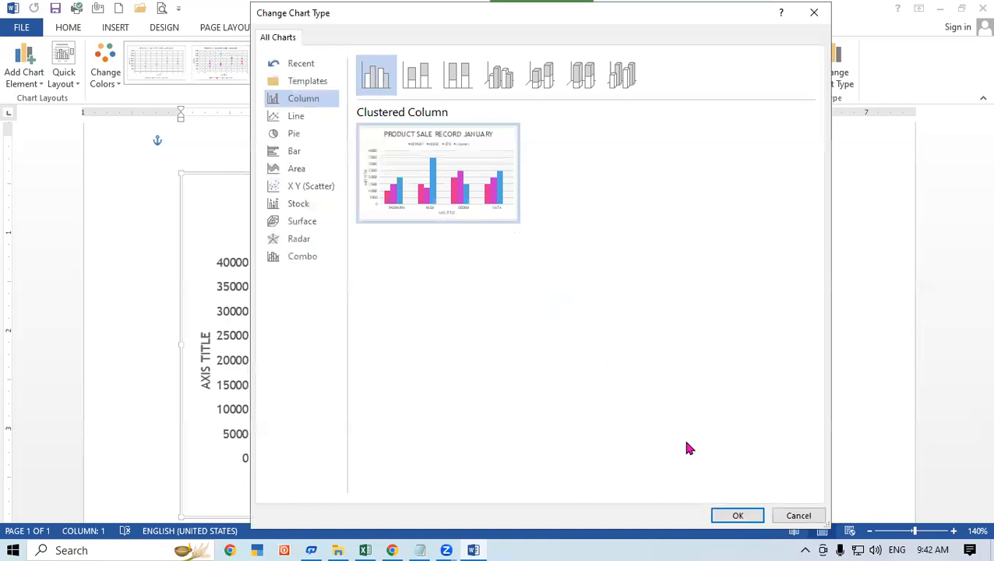
{"action": "left_click", "coordinate": [738, 515]}
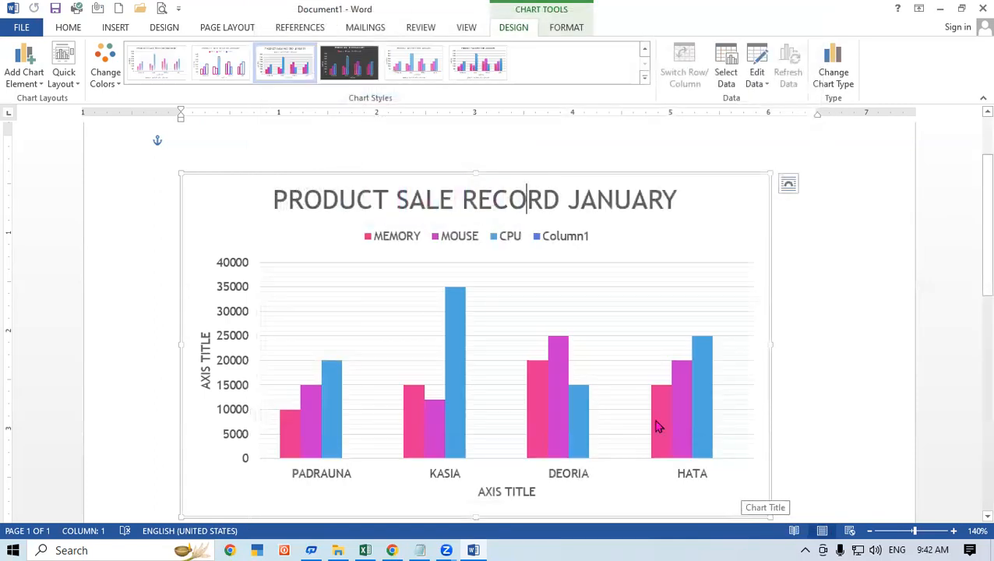
- Give the chart area a linear gradient fill reduced to three stops, with the middle stop at 55%
{"action": "left_click", "coordinate": [584, 28]}
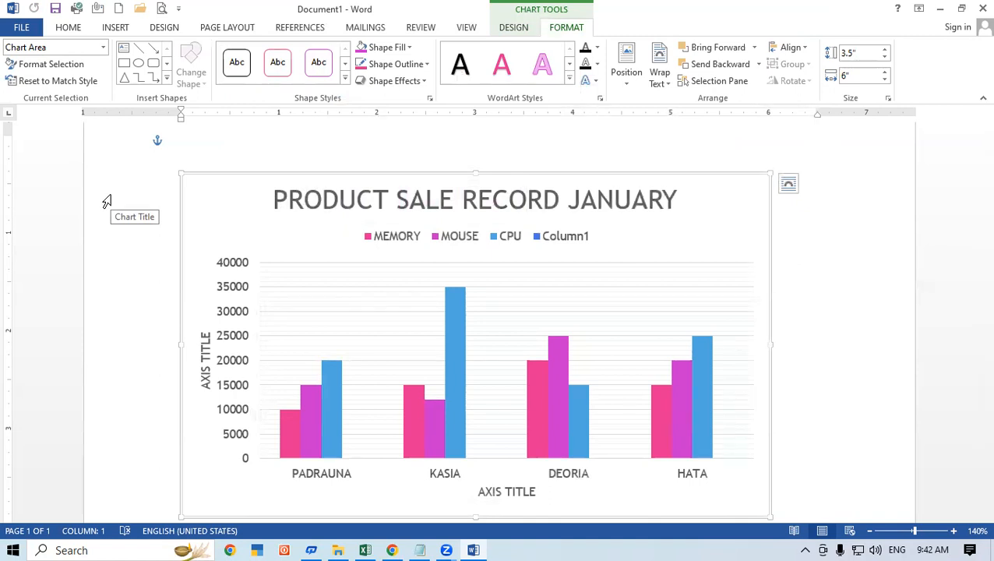
{"action": "left_click", "coordinate": [390, 48]}
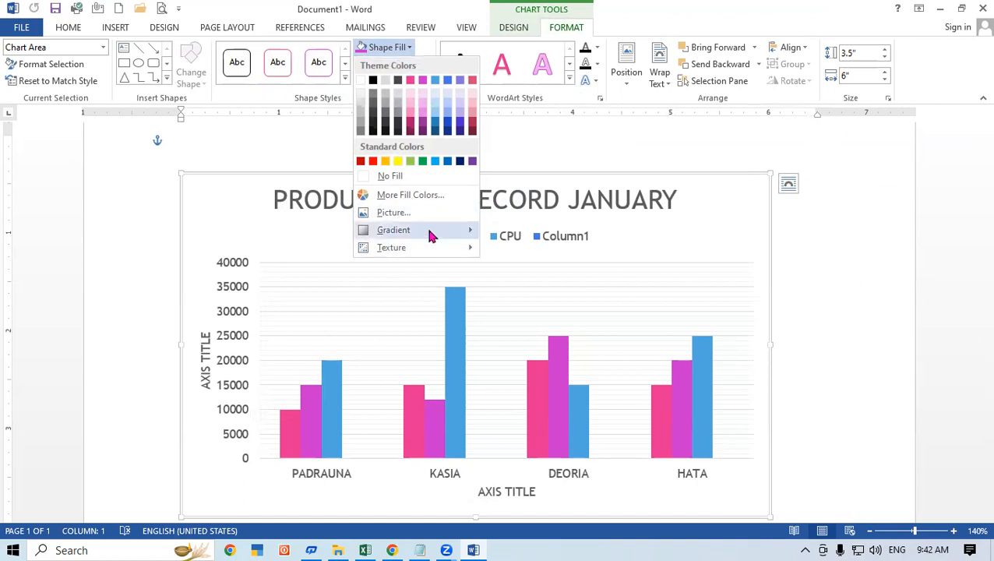
{"action": "mouse_move", "coordinate": [432, 232]}
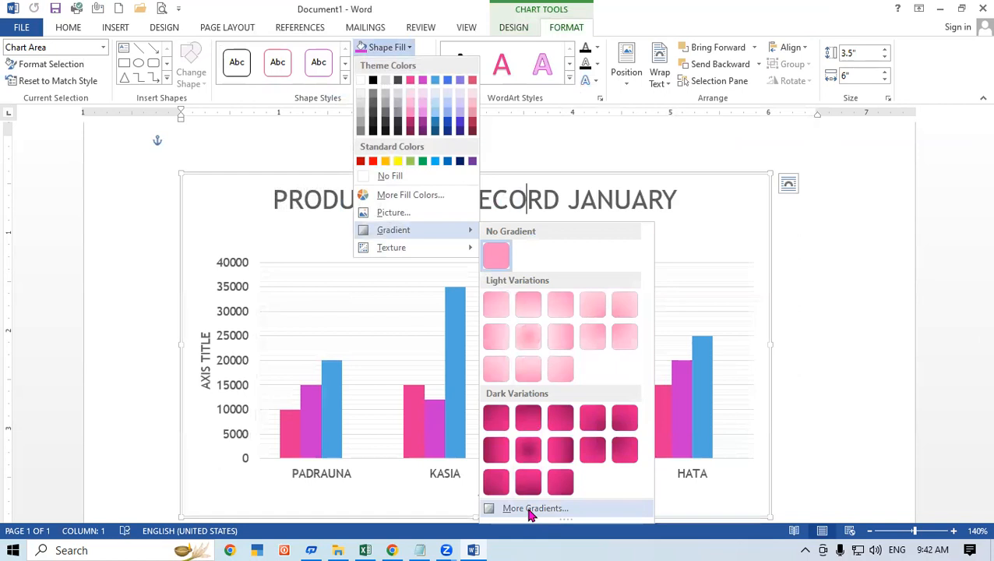
{"action": "left_click", "coordinate": [530, 511]}
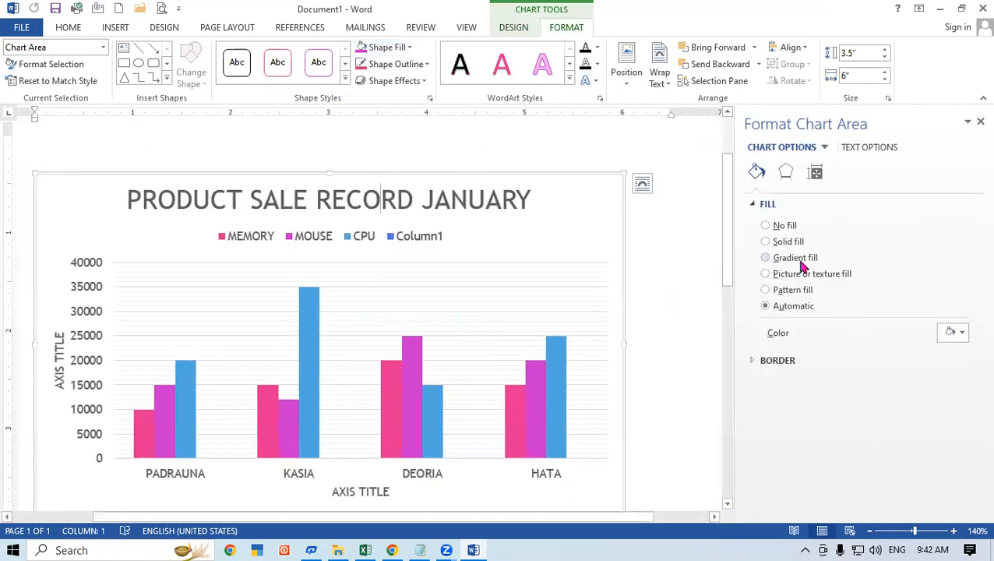
{"action": "left_click", "coordinate": [799, 260]}
{"action": "left_click_drag", "start_coordinate": [881, 437], "coordinate": [857, 442]}
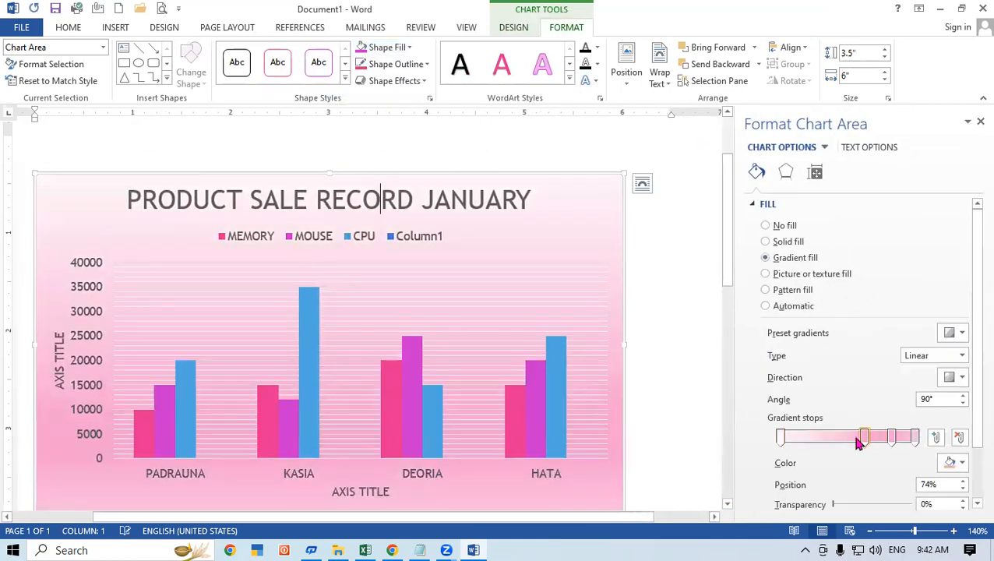
{"action": "left_click", "coordinate": [958, 437]}
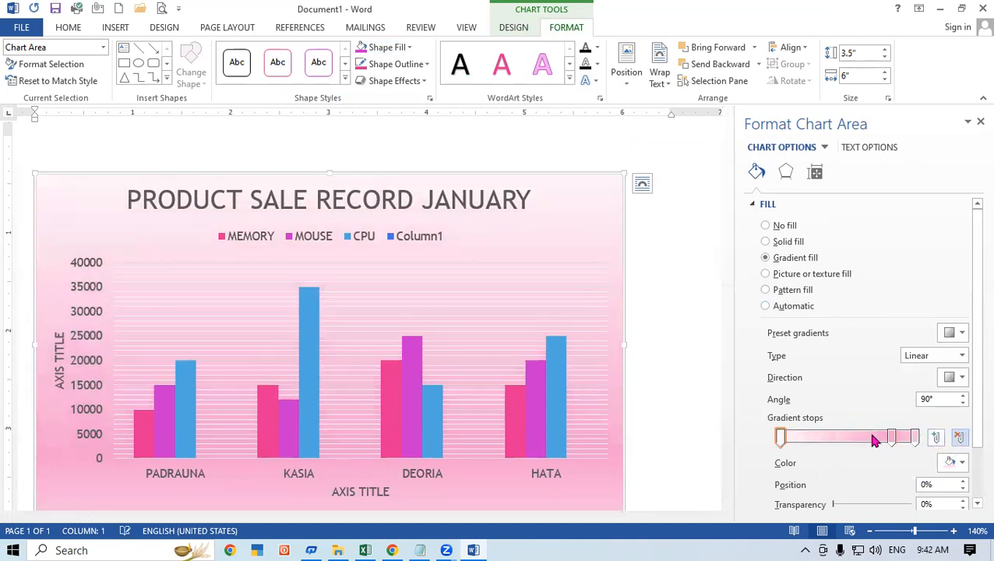
{"action": "left_click_drag", "start_coordinate": [892, 437], "coordinate": [853, 437]}
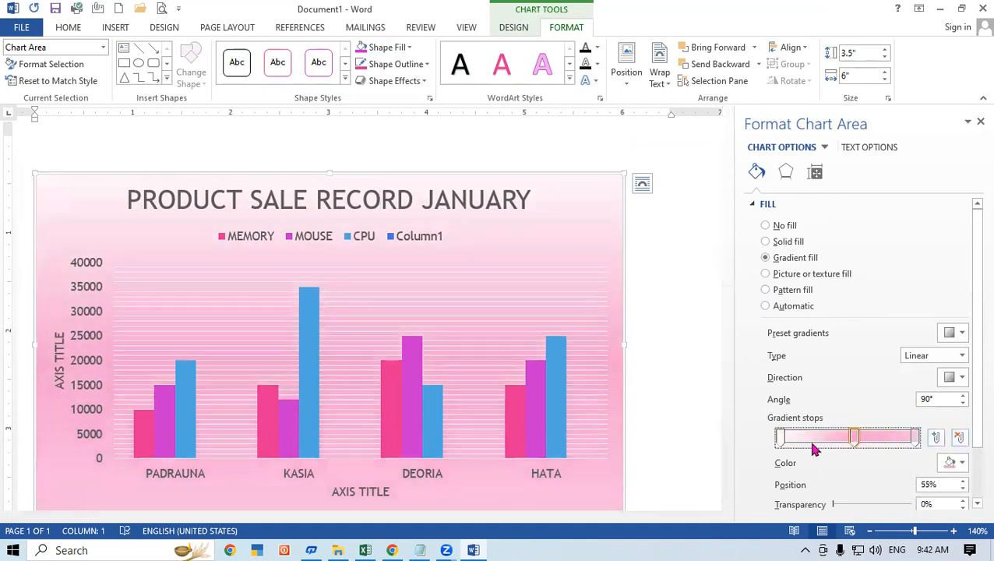
- Color the chart area's three gradient stops red, white and green from first to last, and close the formatting options
{"action": "left_click", "coordinate": [780, 437]}
{"action": "left_click", "coordinate": [963, 465]}
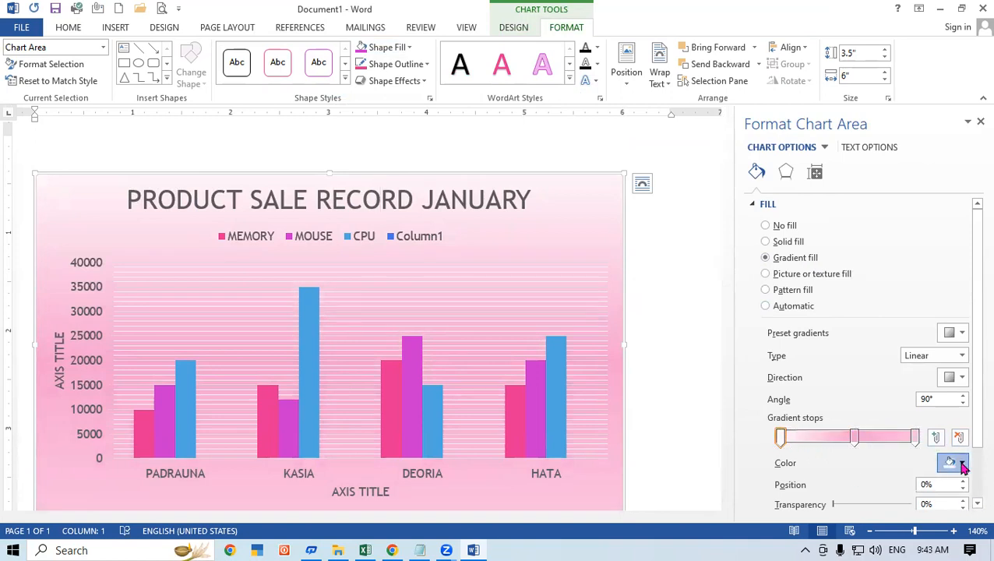
{"action": "left_click", "coordinate": [883, 428]}
{"action": "left_click", "coordinate": [854, 438]}
{"action": "left_click", "coordinate": [962, 463]}
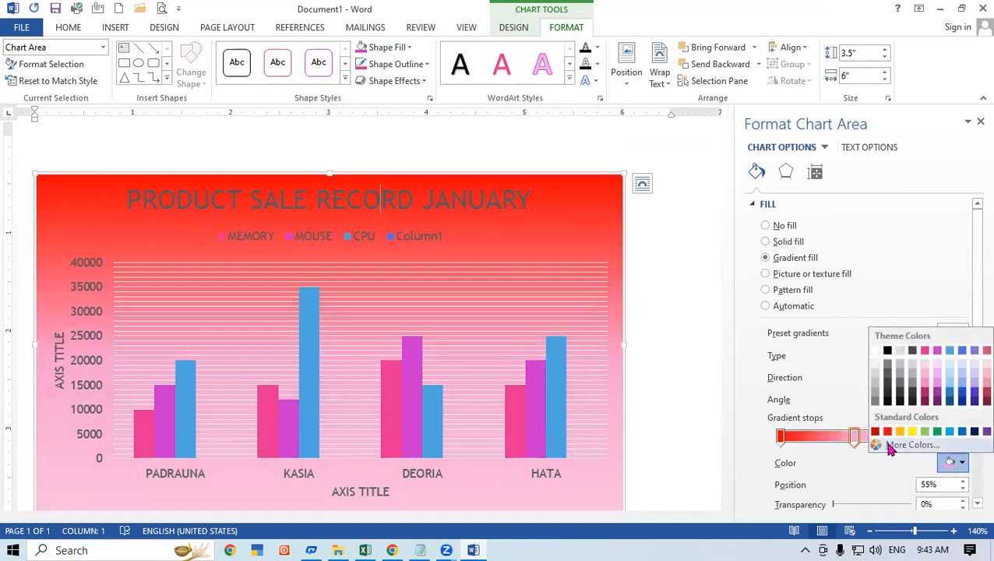
{"action": "left_click", "coordinate": [879, 356]}
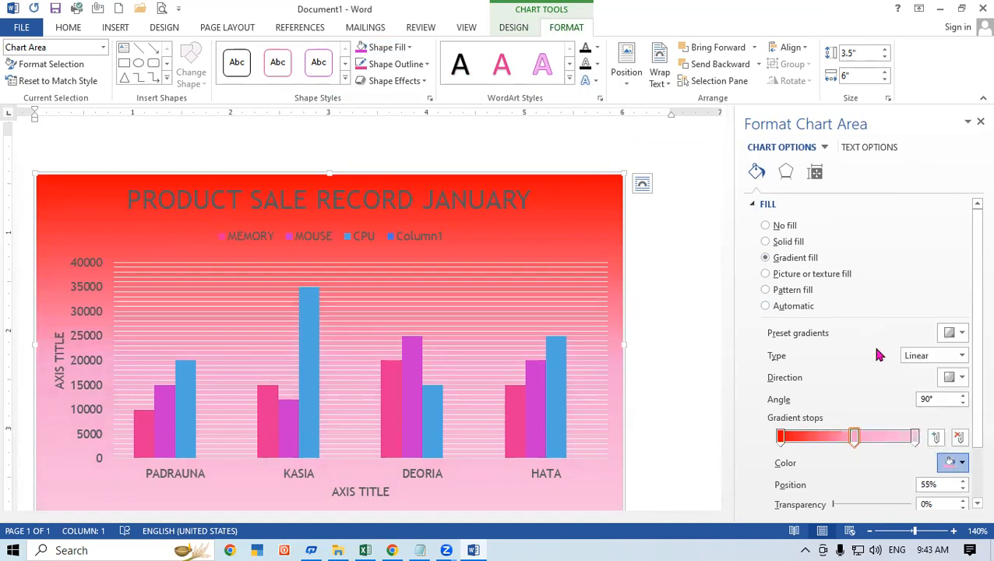
{"action": "left_click", "coordinate": [913, 438]}
{"action": "left_click", "coordinate": [961, 463]}
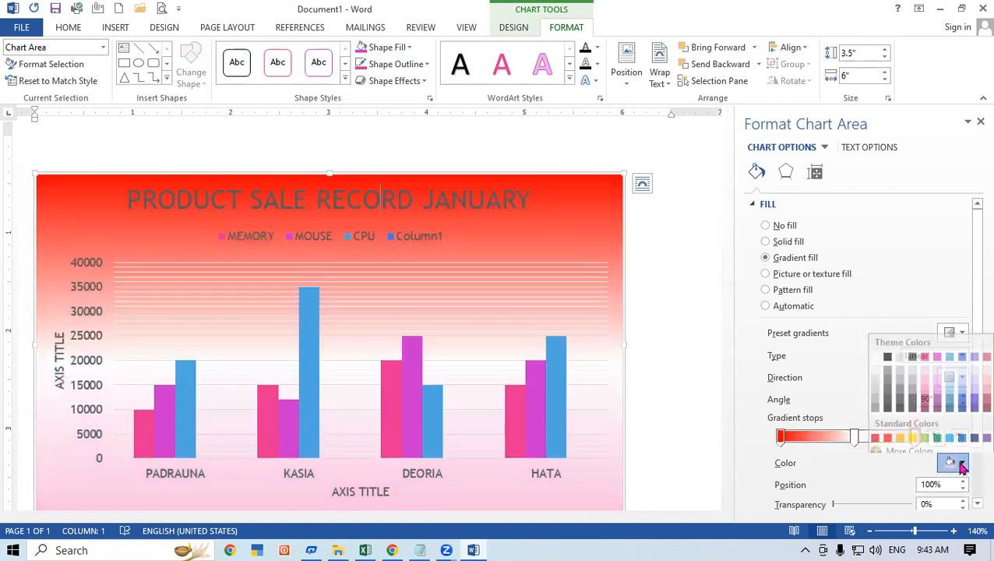
{"action": "left_click", "coordinate": [937, 438]}
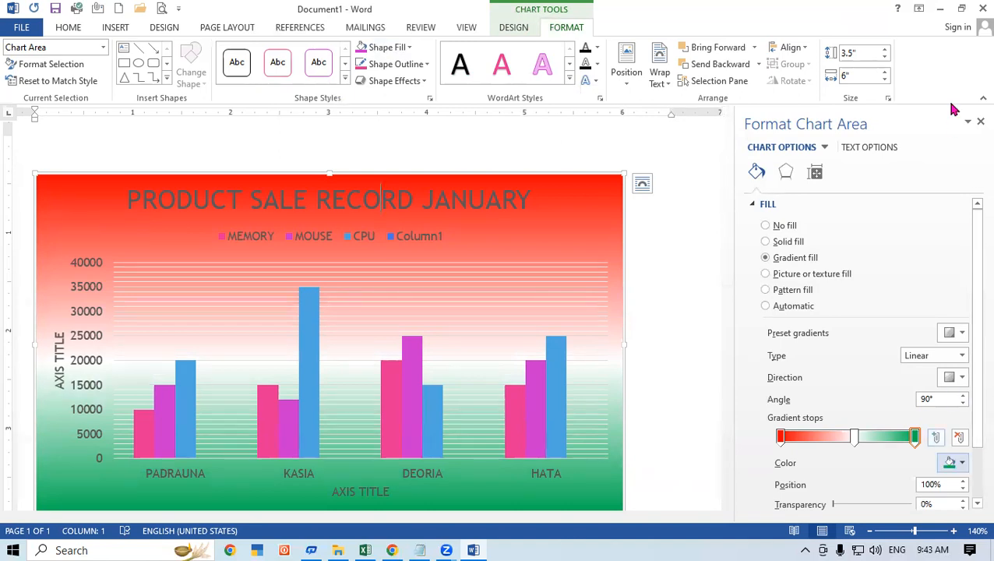
{"action": "left_click", "coordinate": [980, 122]}
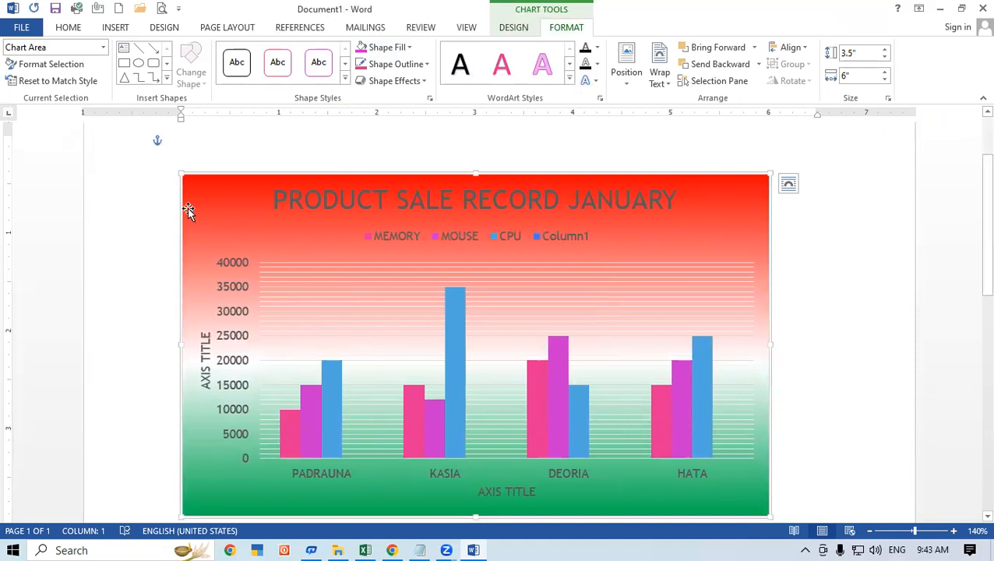
- Reopen the chart area's formatting and change its fill to solid yellow
{"action": "left_click", "coordinate": [52, 64]}
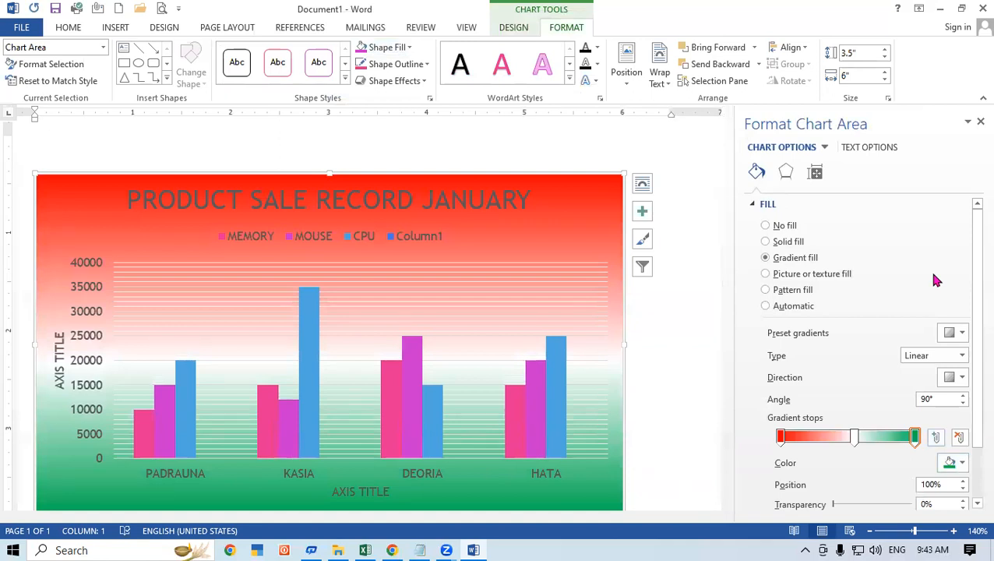
{"action": "left_click", "coordinate": [766, 242]}
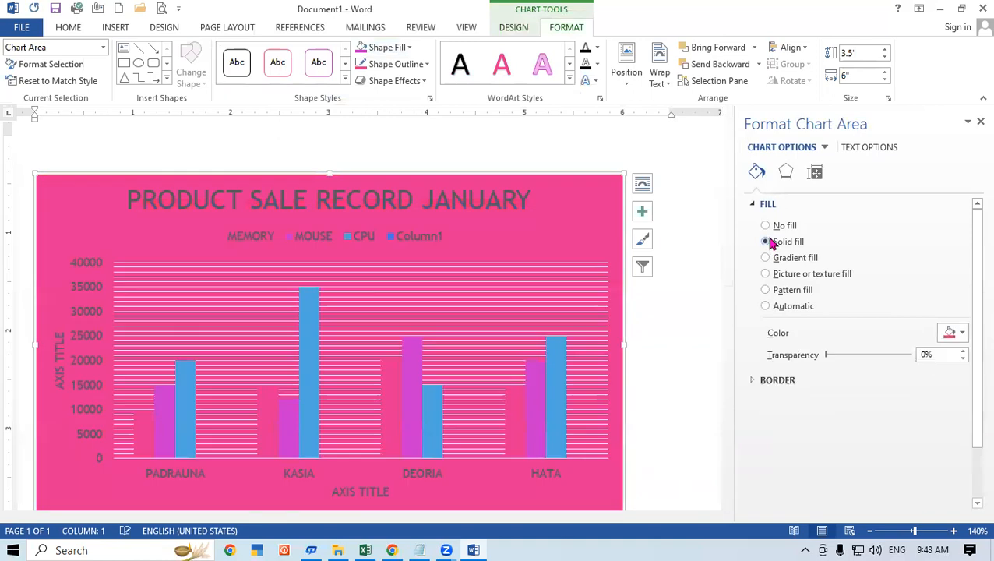
{"action": "left_click", "coordinate": [950, 333]}
{"action": "left_click", "coordinate": [913, 447]}
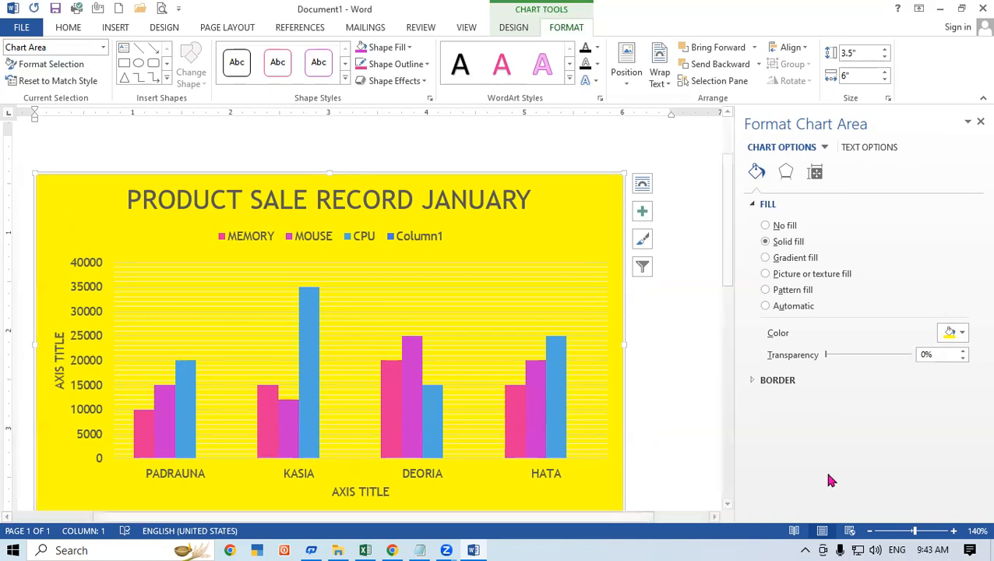
- Switch the chart area back to the gradient fill and reset its formatting to match the chart style
{"action": "left_click", "coordinate": [779, 261]}
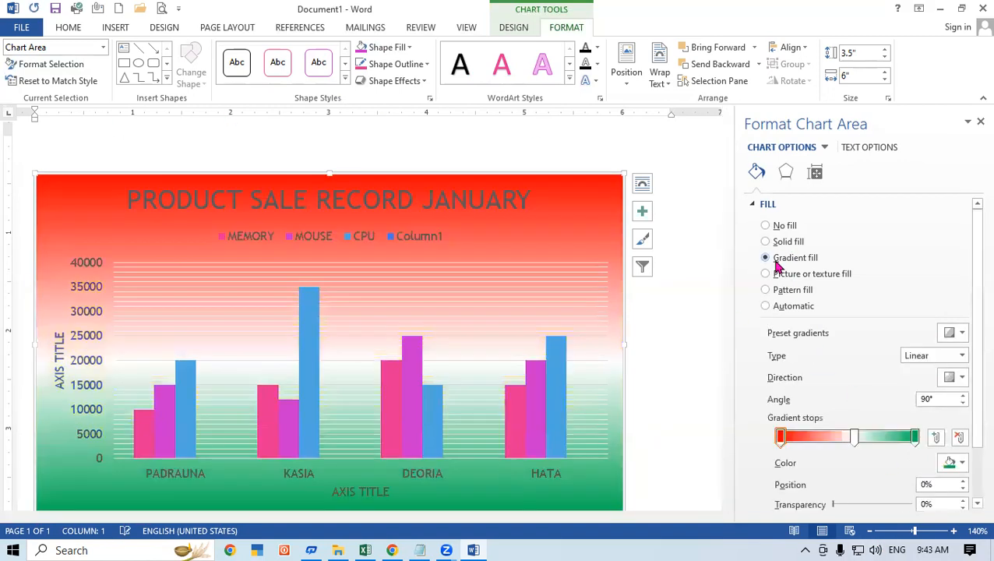
{"action": "left_click", "coordinate": [980, 121]}
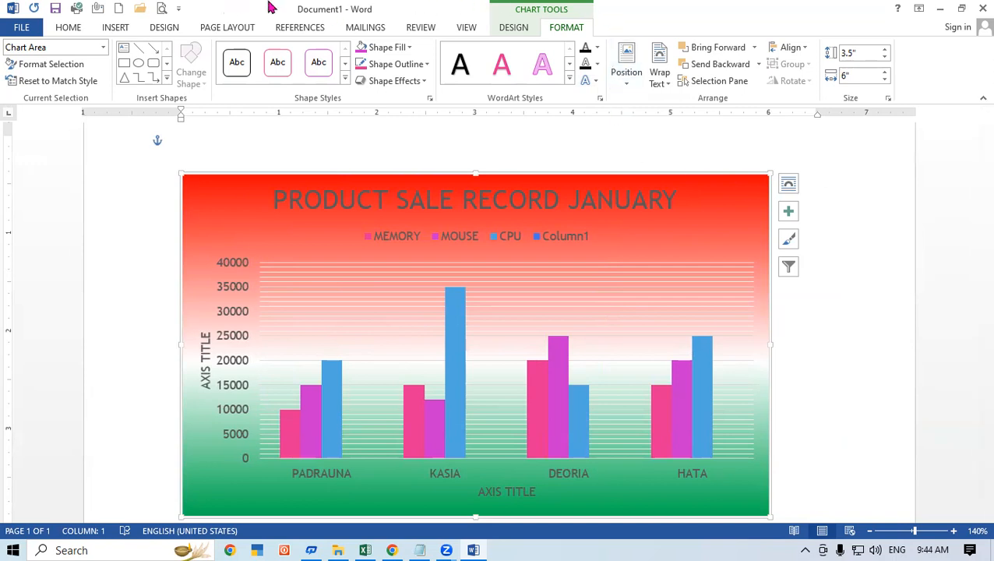
{"action": "left_click", "coordinate": [74, 84]}
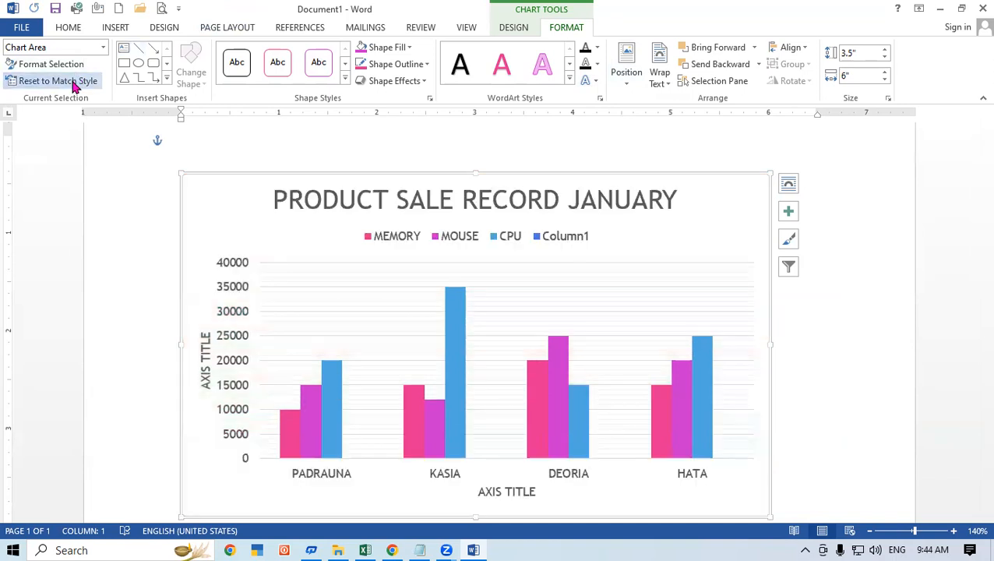